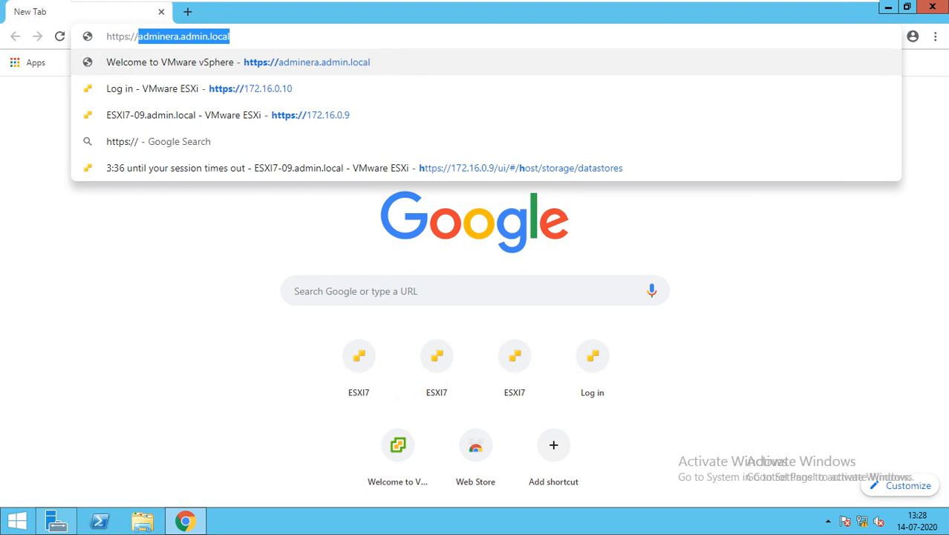
pyautogui.write('172.16')
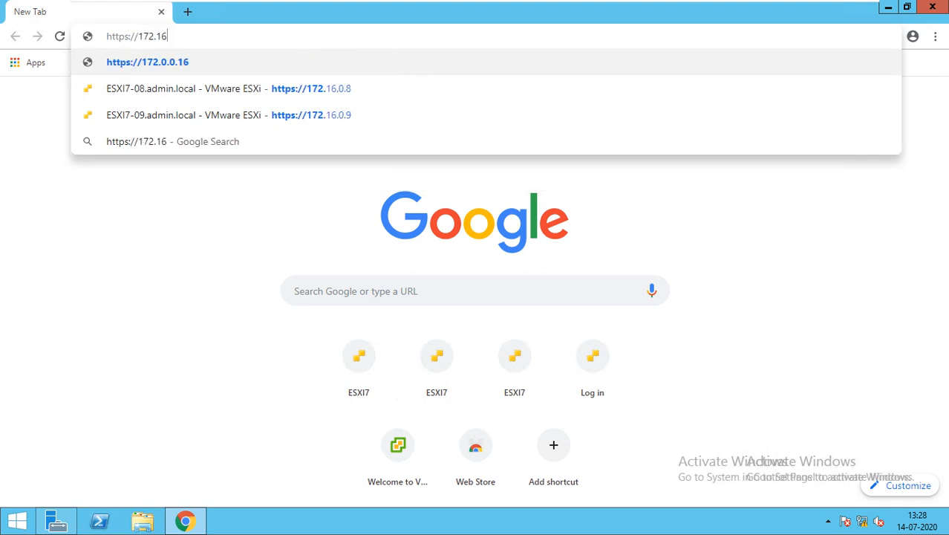
pyautogui.write('.0.2')
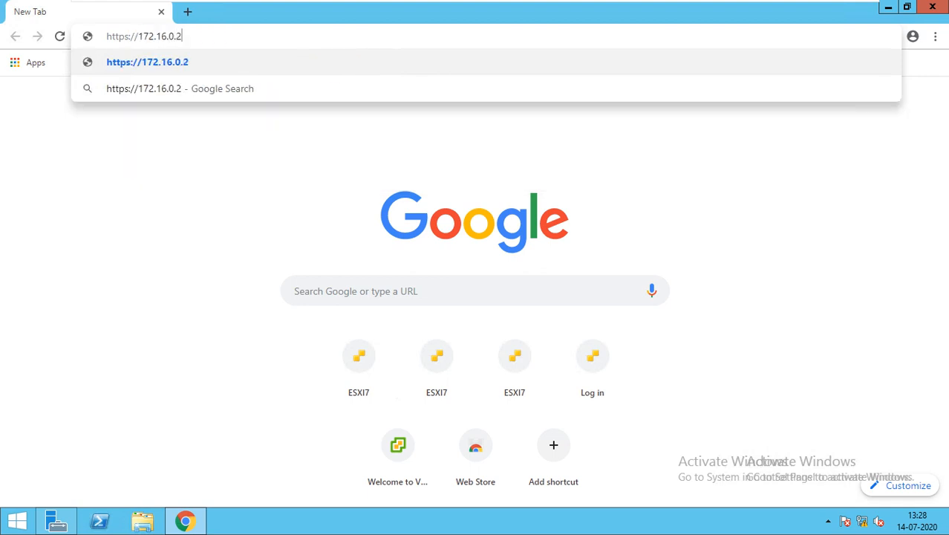
pyautogui.press('Return')
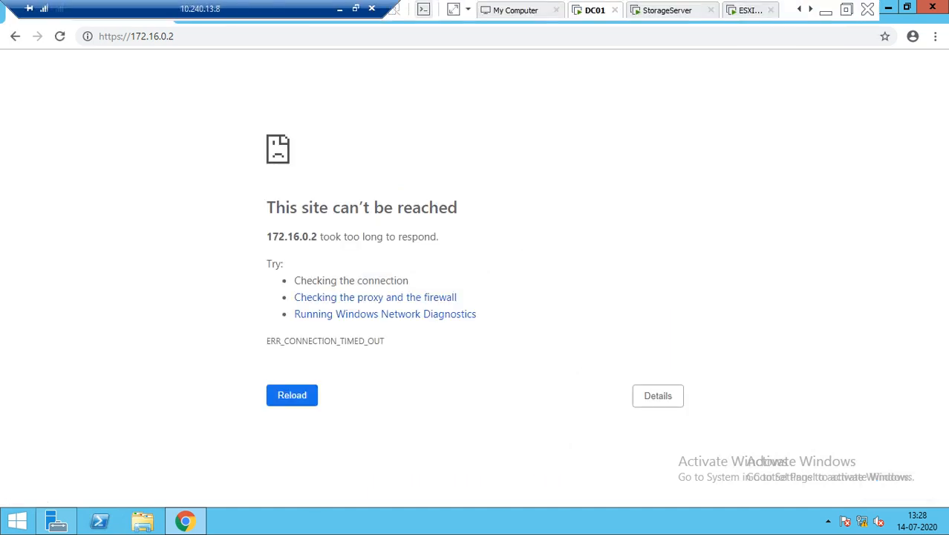
# - Switch to the console of the ESXI6.7 virtual machine
pyautogui.click(749, 9)
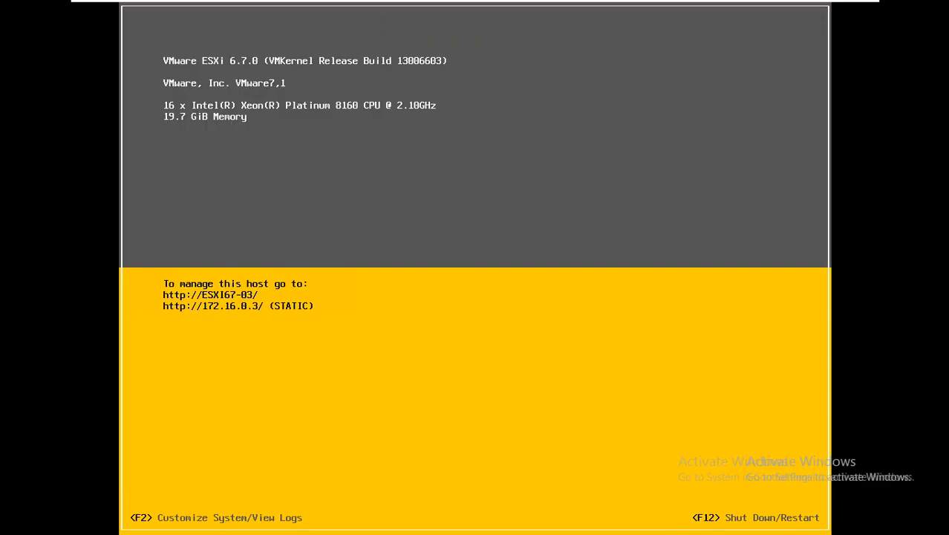
pyautogui.moveTo(668, 1)
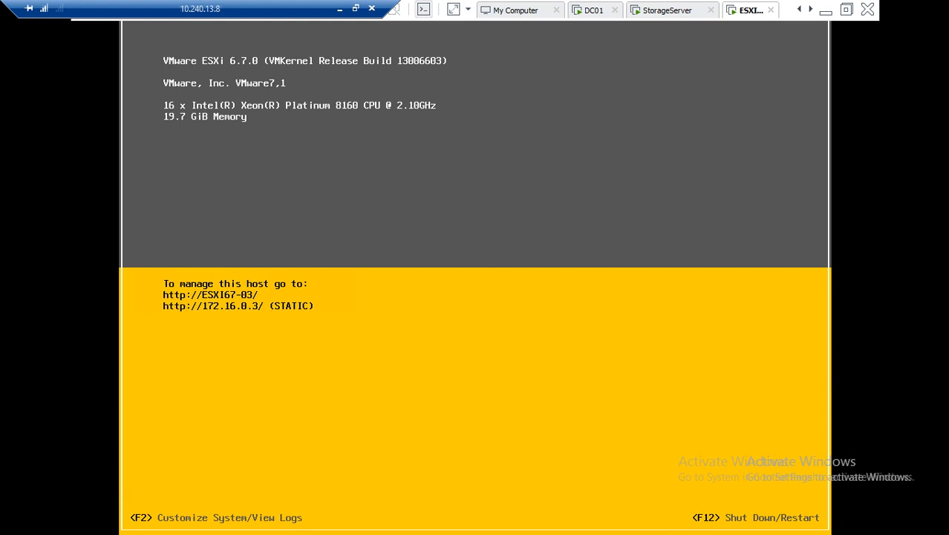
pyautogui.click(810, 9)
pyautogui.click(735, 10)
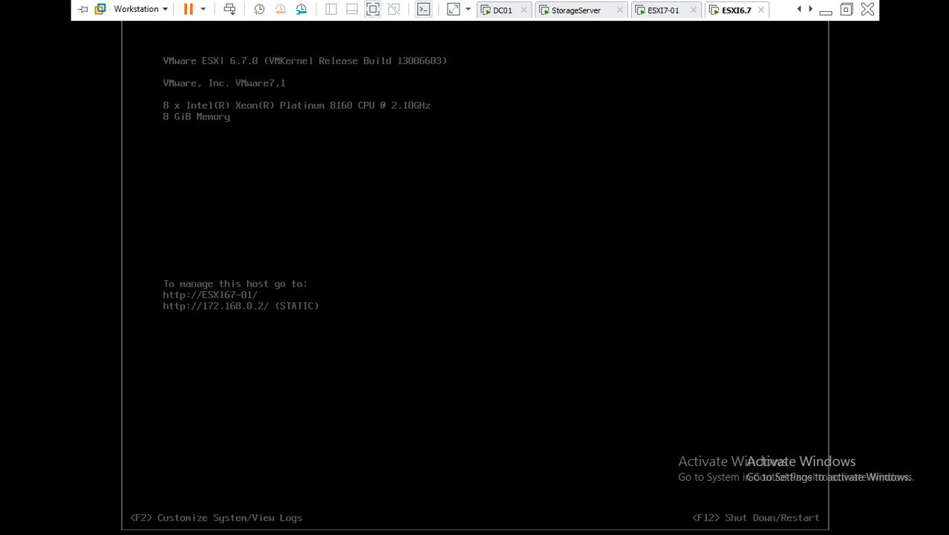
# - Log in to the host's system customization as root with the account password
pyautogui.press('F2')
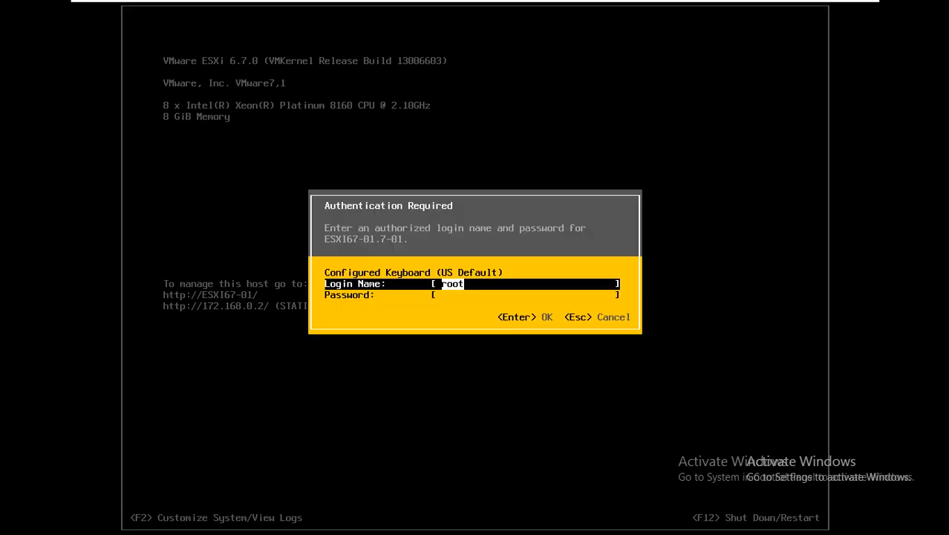
pyautogui.press('Tab')
pyautogui.write('**')
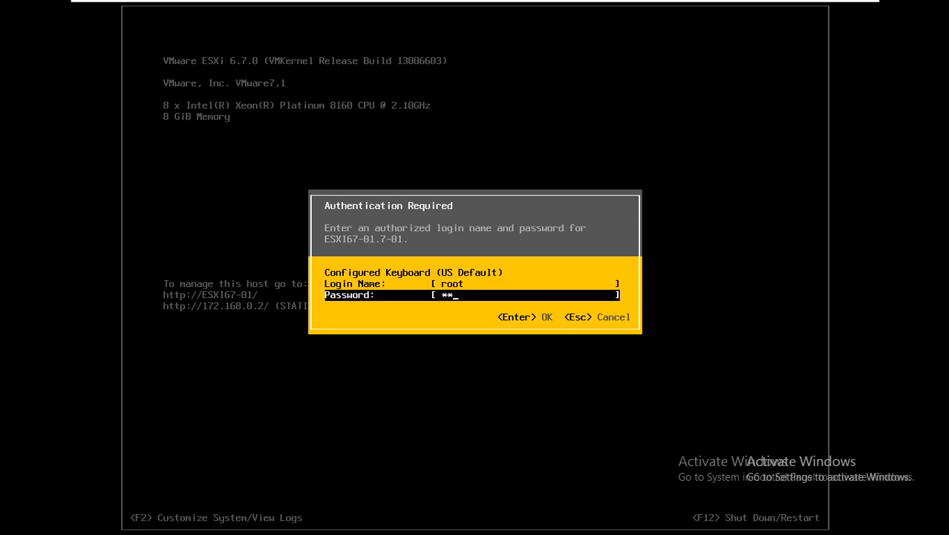
pyautogui.write('******')
pyautogui.press('Return')
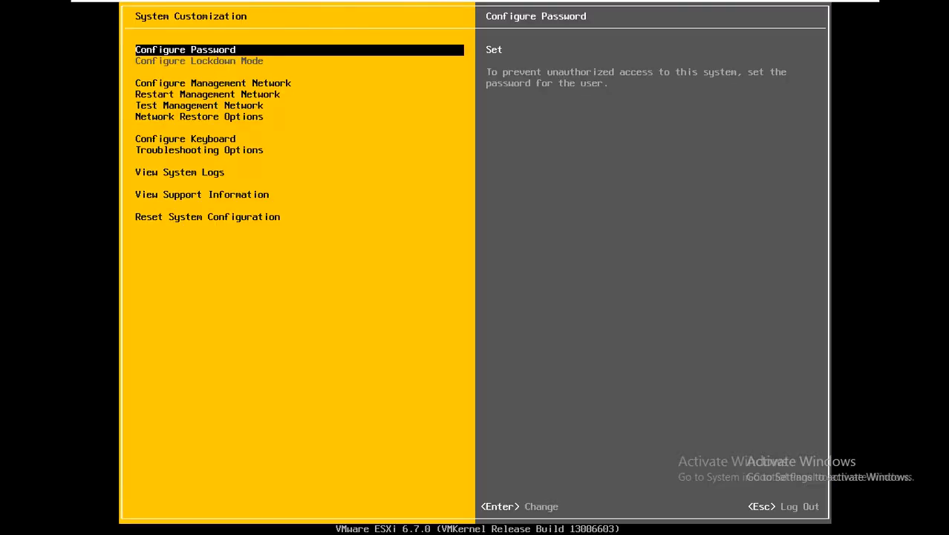
# - Open the IPv4 configuration of the host's management network
pyautogui.press('Down')
pyautogui.press('Down')
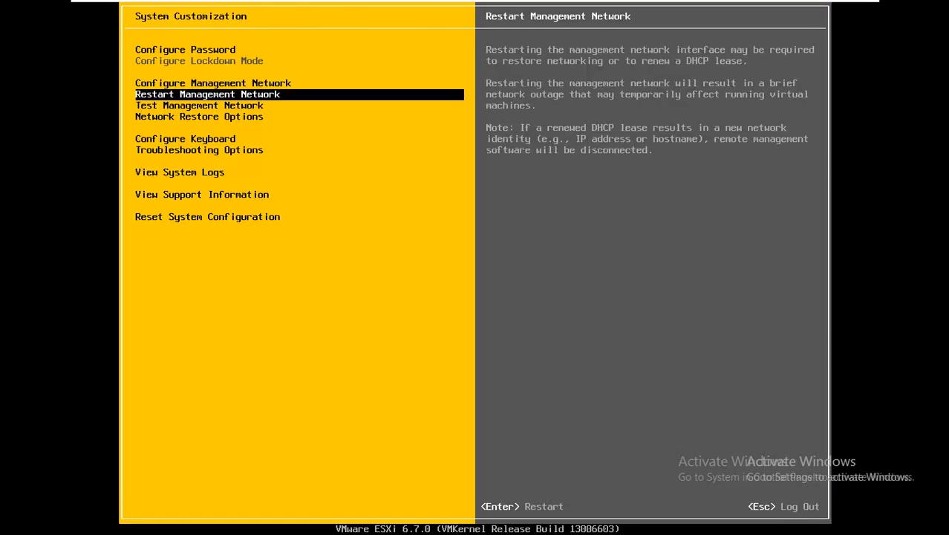
pyautogui.press('Up')
pyautogui.press('Return')
pyautogui.press('Down')
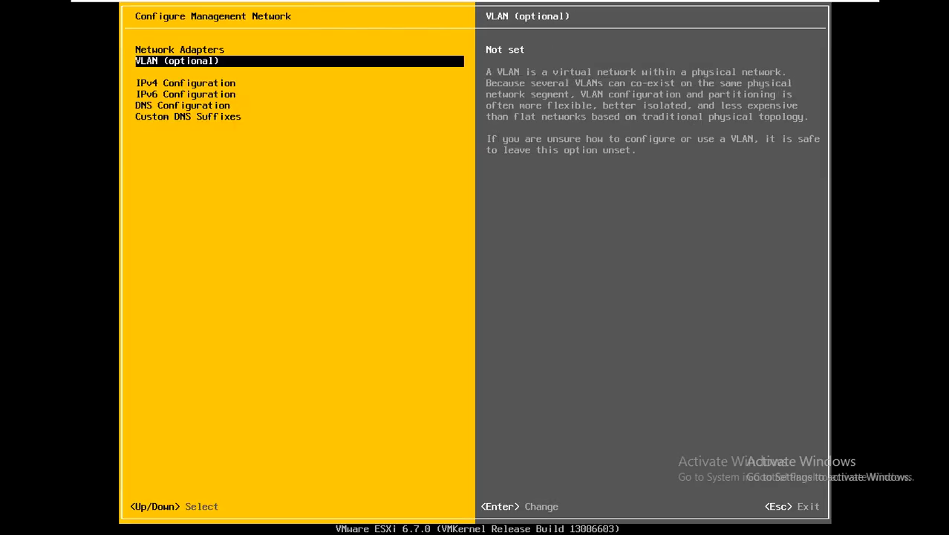
pyautogui.press('Down')
pyautogui.press('Down')
pyautogui.press('Up')
pyautogui.press('Return')
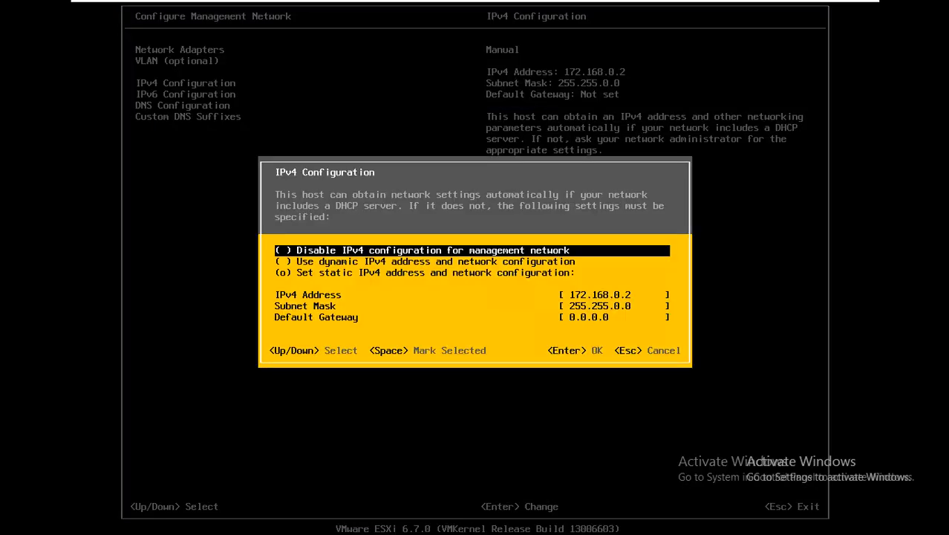
# - Change the management network's static IPv4 address to 172.16.0.2
pyautogui.press('Down')
pyautogui.press('Down')
pyautogui.press('Down')
pyautogui.press('Down')
pyautogui.press('Up')
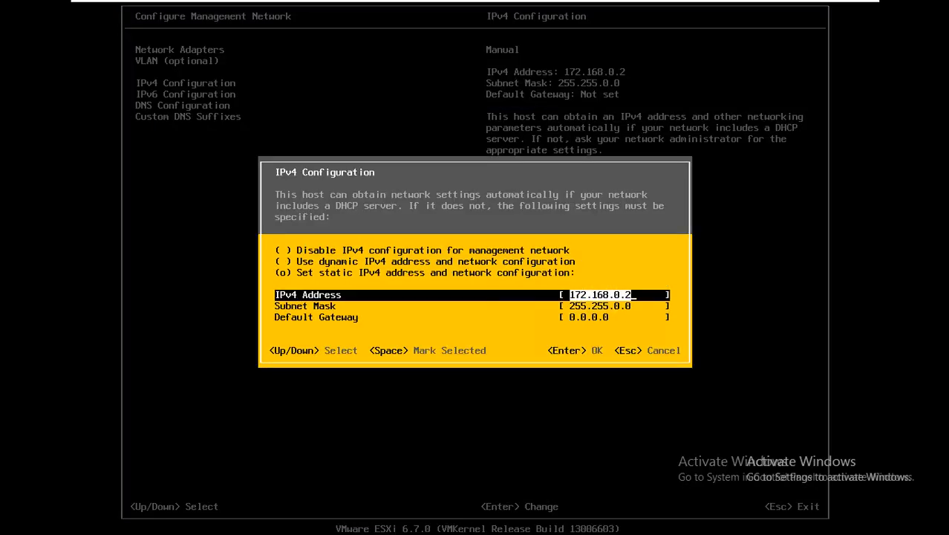
pyautogui.press('Left')
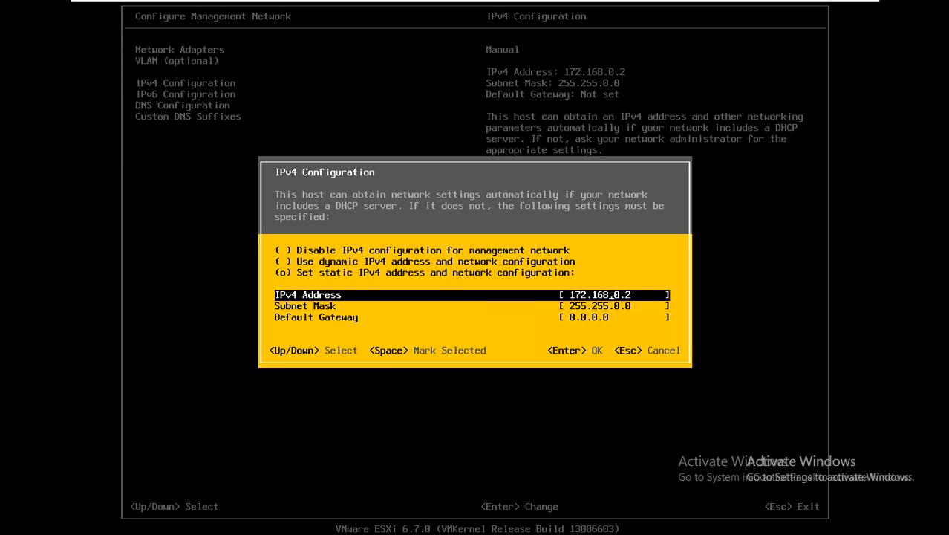
pyautogui.press('BackSpace')
# - Set the default gateway to 172.16.0.1 and accept the IPv4 configuration
pyautogui.press('Down')
pyautogui.press('Down')
pyautogui.write('17')
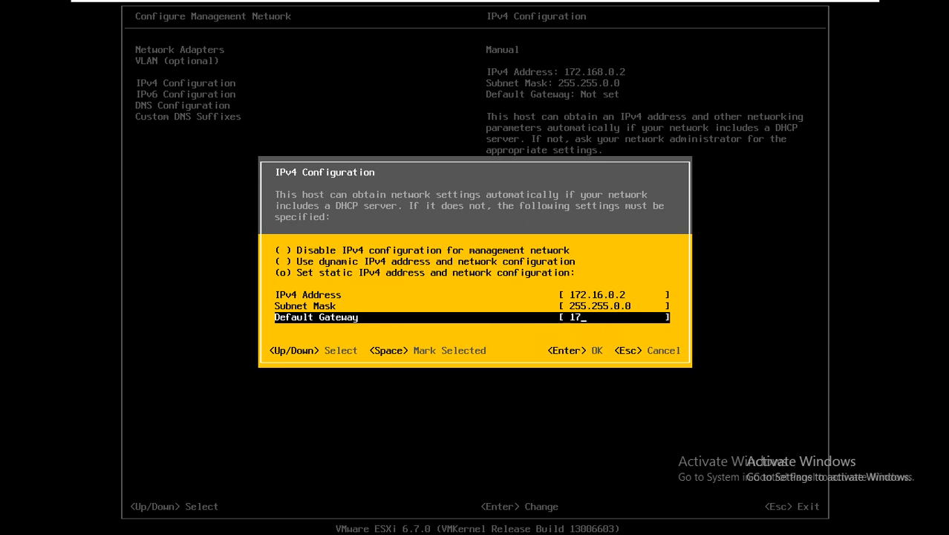
pyautogui.write('2.16.0.1')
pyautogui.press('Return')
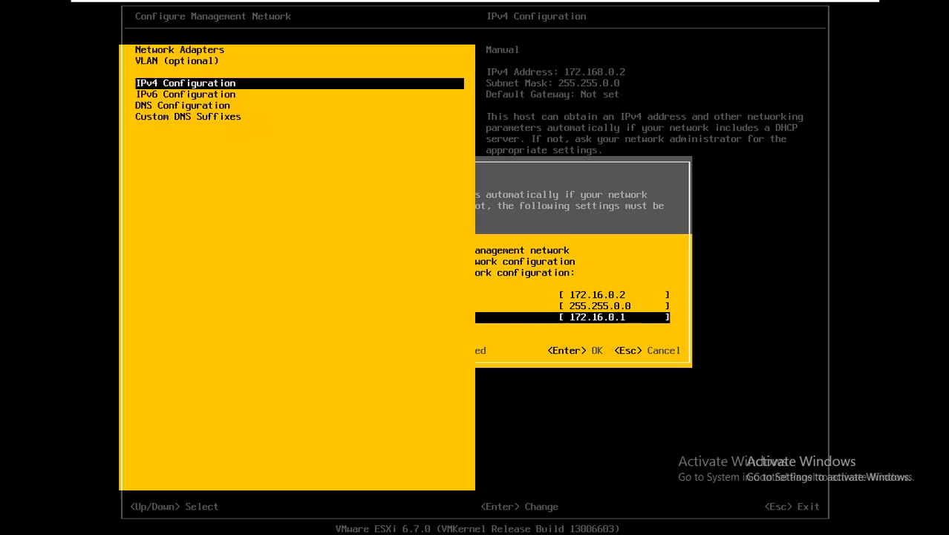
# - Change the primary DNS server in the DNS configuration to 172.16.0.1
pyautogui.press('Down')
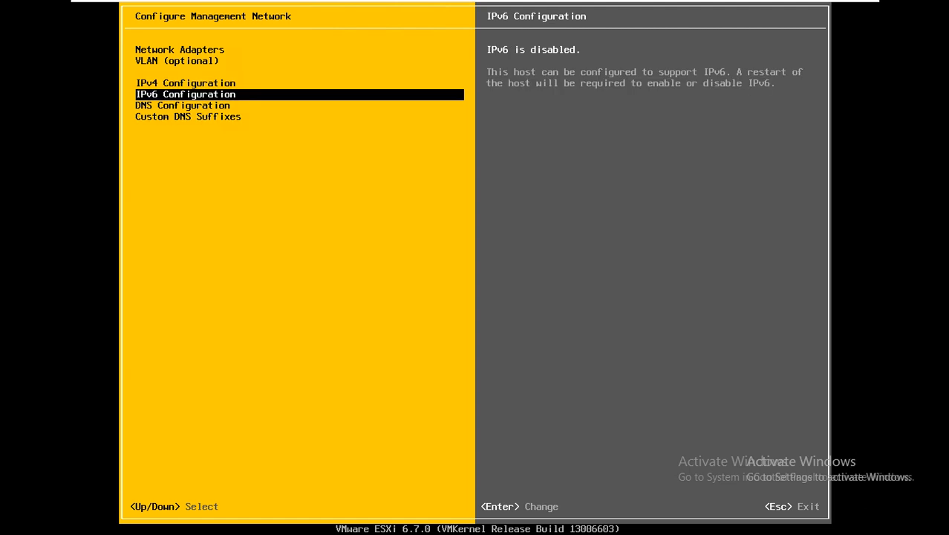
pyautogui.press('Down')
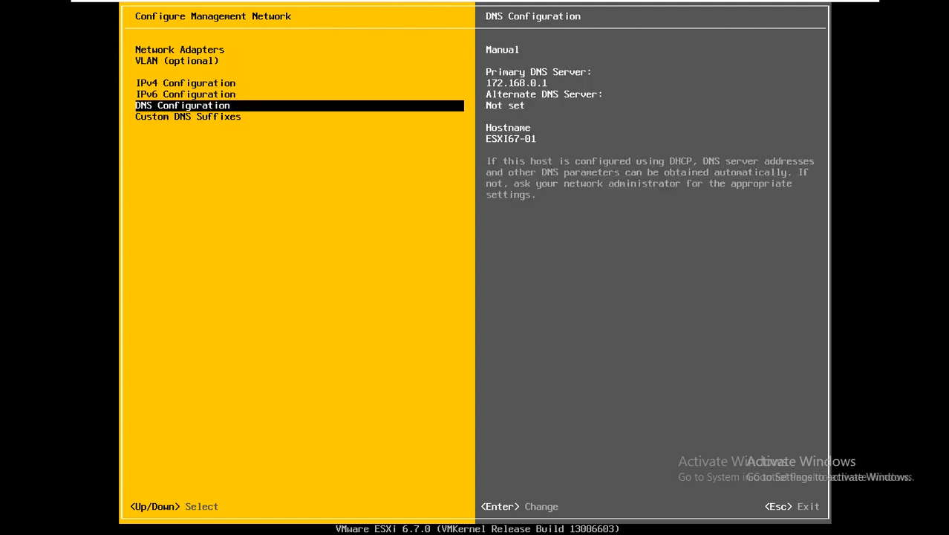
pyautogui.press('Return')
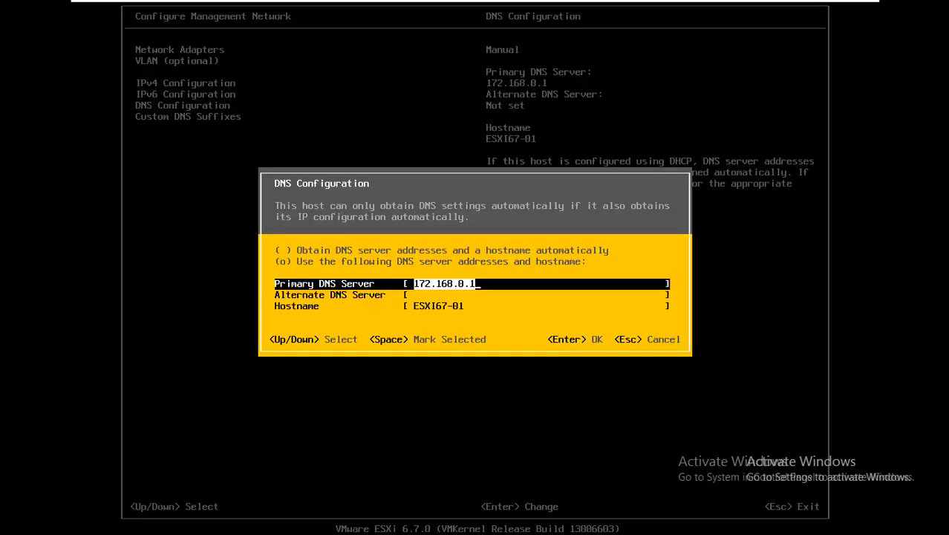
pyautogui.press('Down')
pyautogui.press('Up')
pyautogui.press('Left')
pyautogui.press('Left')
pyautogui.press('Right')
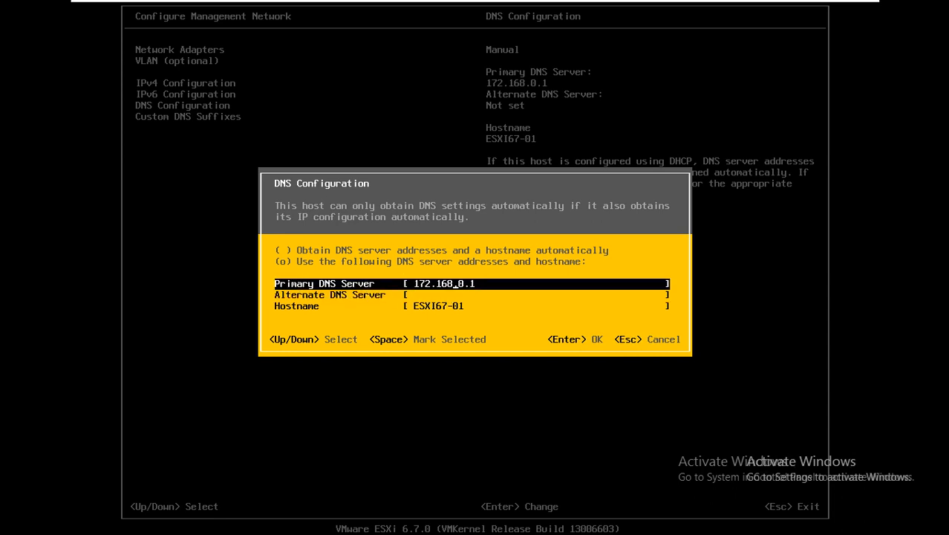
pyautogui.press('BackSpace')
# - Extend the hostname to ESXI67-01.admin.local and accept the DNS configuration
pyautogui.press('Down')
pyautogui.press('Down')
pyautogui.press('Right')
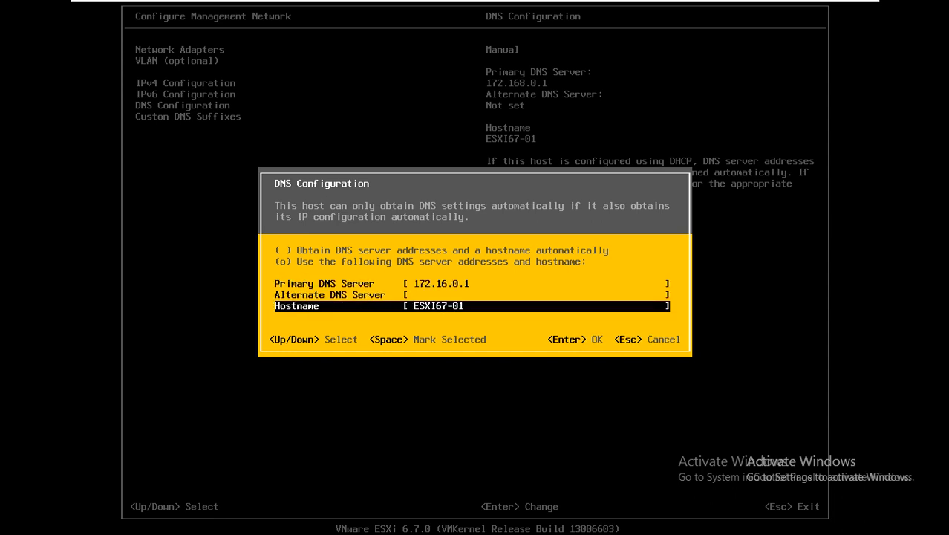
pyautogui.write('.admin.local')
pyautogui.press('Return')
# - Set the custom DNS suffix to admin.local, and exit the management network configuration, applying the changes
pyautogui.press('Down')
pyautogui.press('Return')
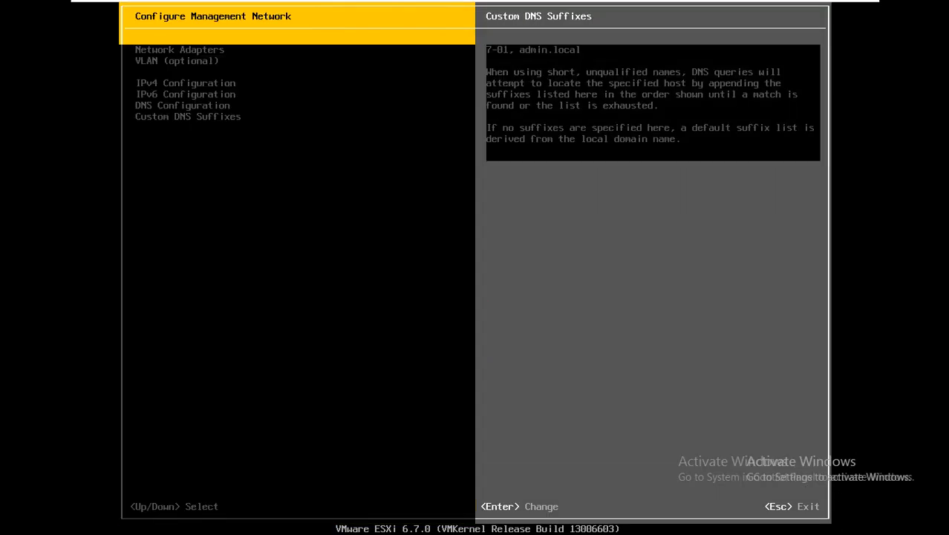
pyautogui.write('admi')
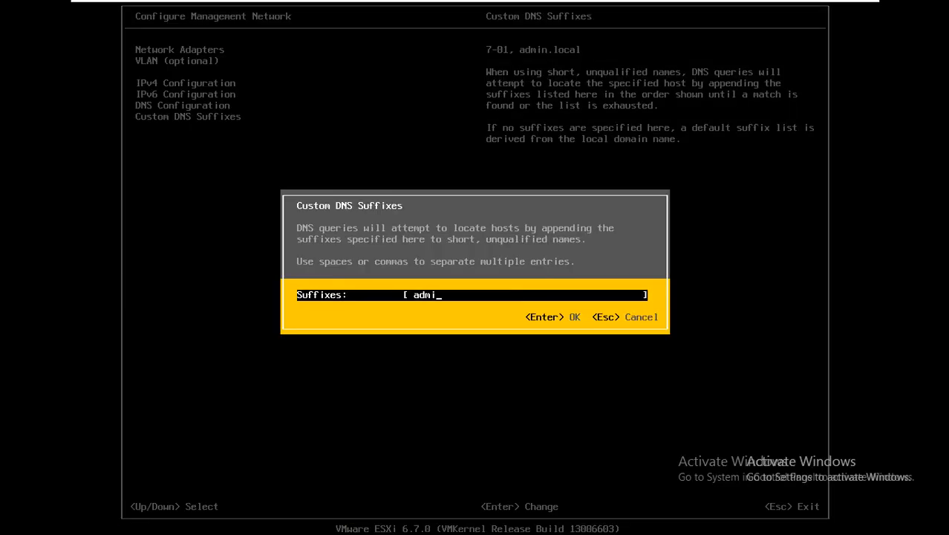
pyautogui.write('n.local')
pyautogui.press('Return')
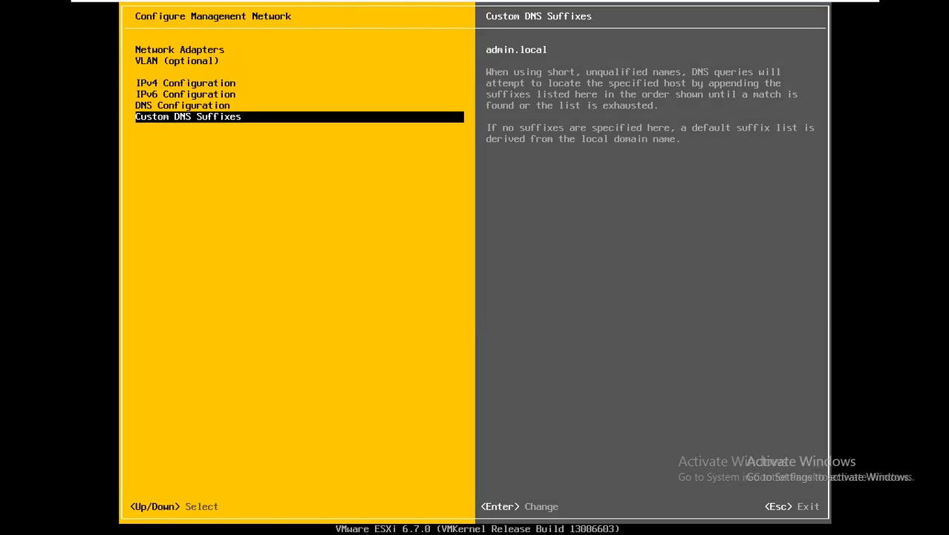
pyautogui.press('Escape')
pyautogui.press('y')
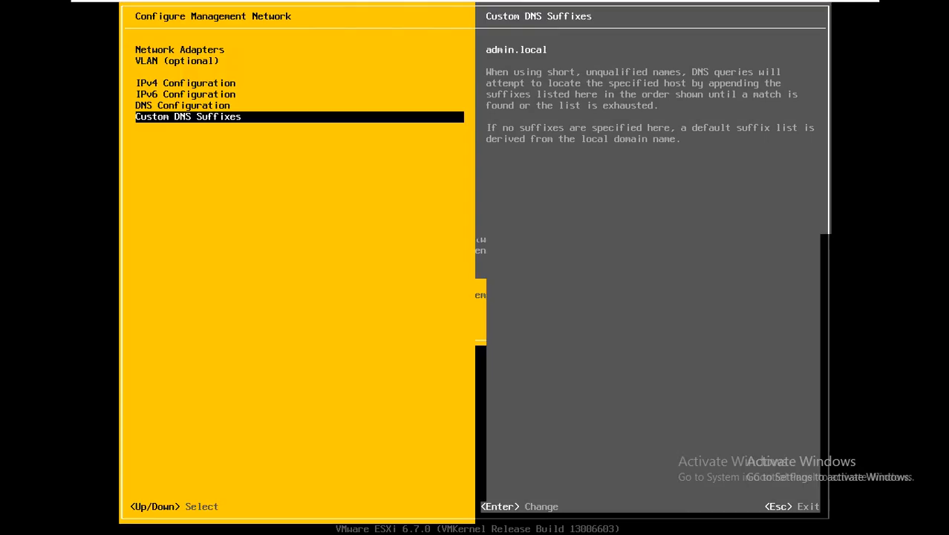
# - Run the management network test with its default ping addresses and hostname, and log out of system customization
pyautogui.press('Down')
pyautogui.press('Down')
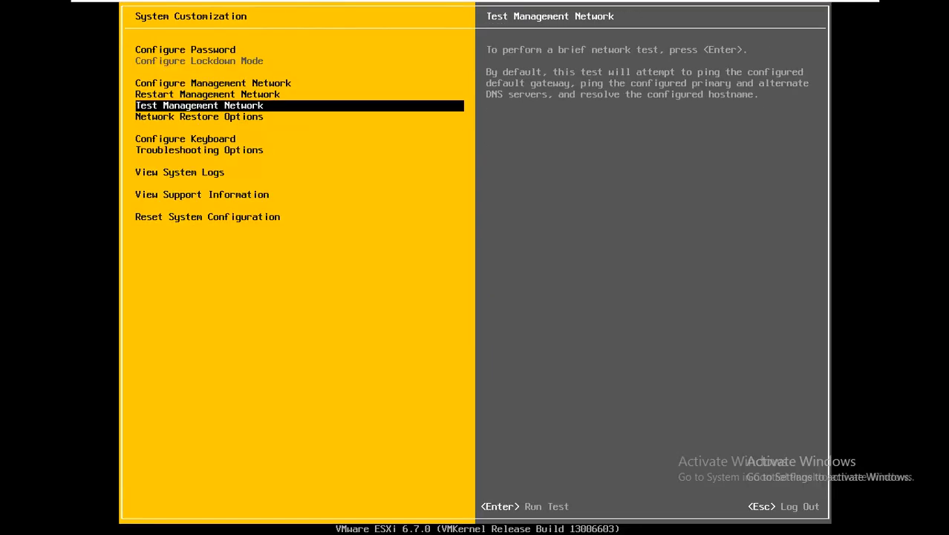
pyautogui.press('Return')
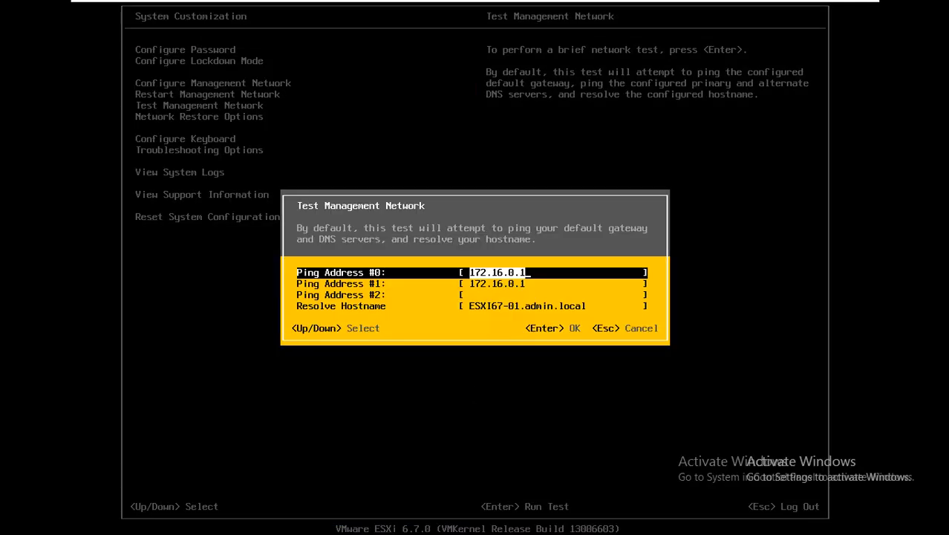
pyautogui.press('Return')
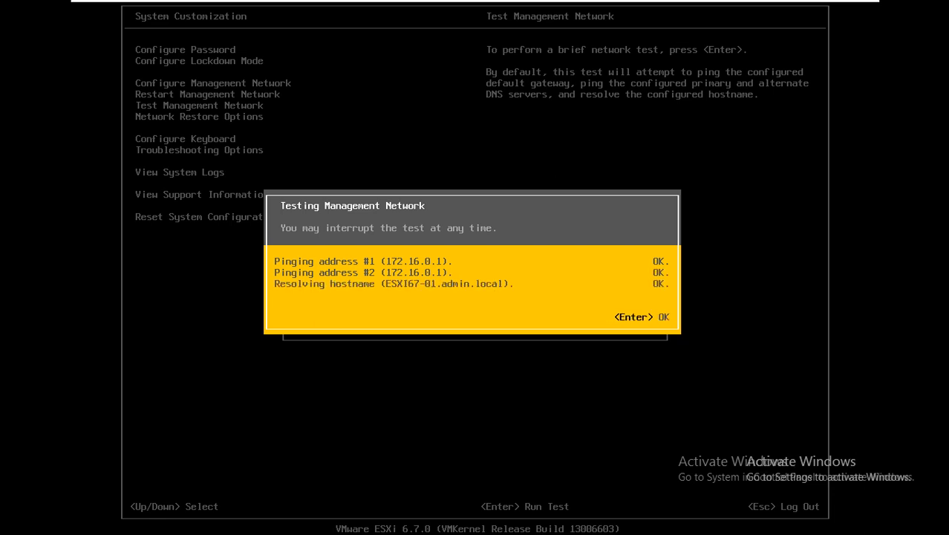
pyautogui.press('Return')
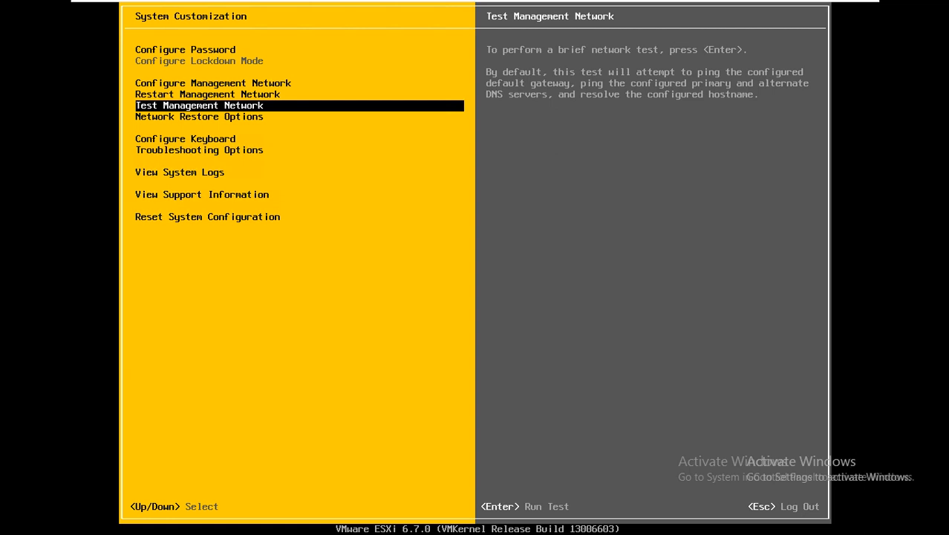
pyautogui.press('Escape')
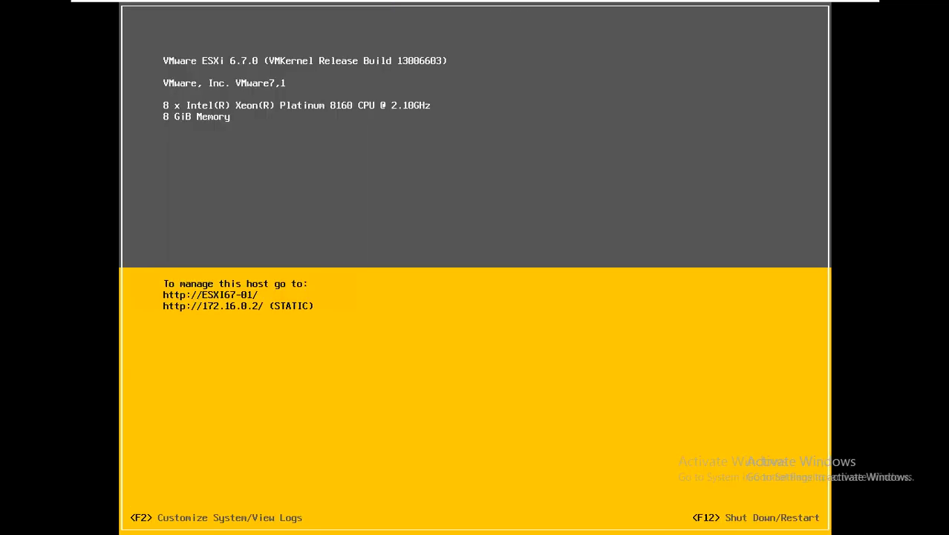
# - Return to the DC01 virtual machine, reload the 172.16.0.2 page and proceed past the certificate warning
pyautogui.moveTo(201, 3)
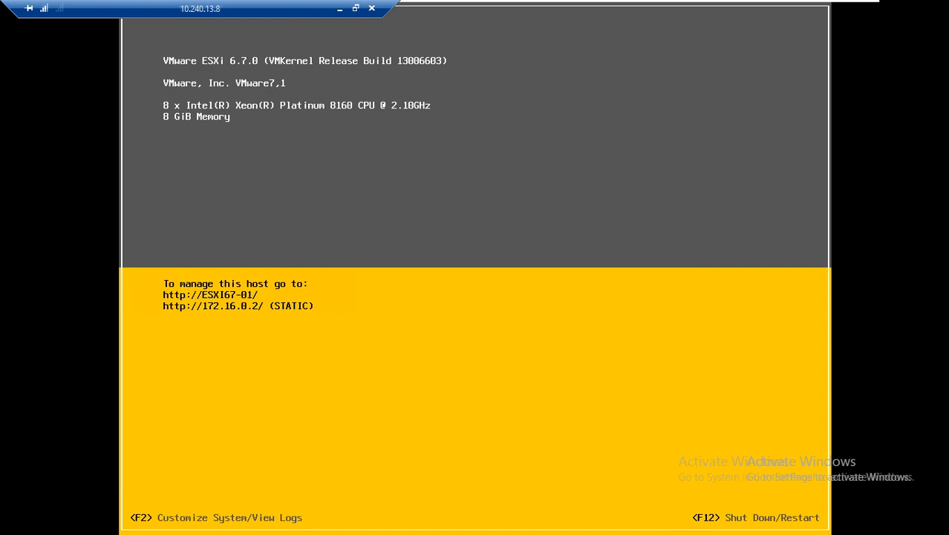
pyautogui.moveTo(557, 1)
pyautogui.click(504, 10)
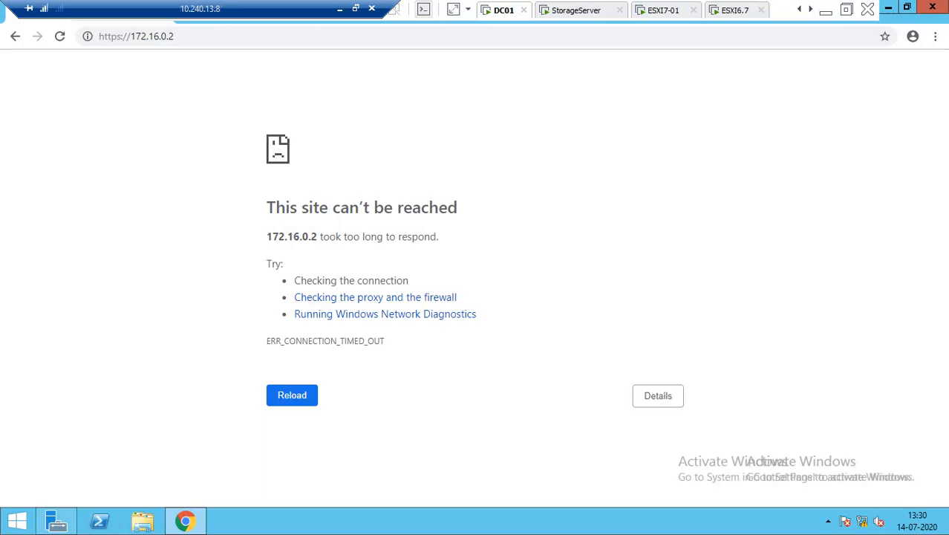
pyautogui.click(60, 36)
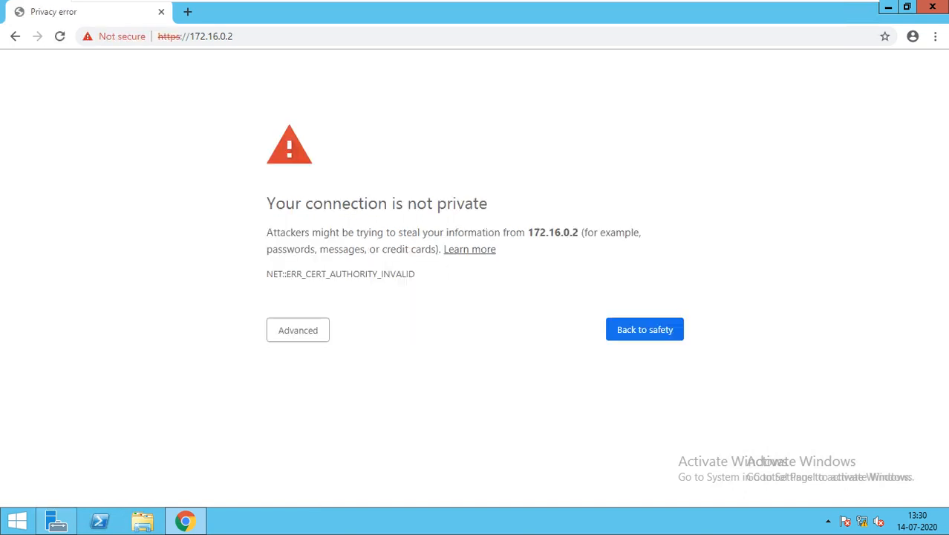
pyautogui.click(298, 330)
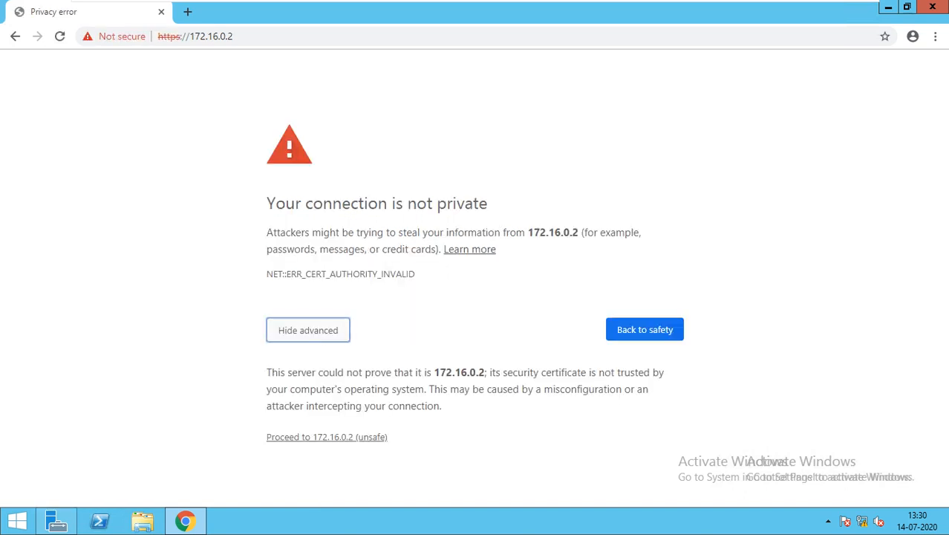
pyautogui.click(327, 437)
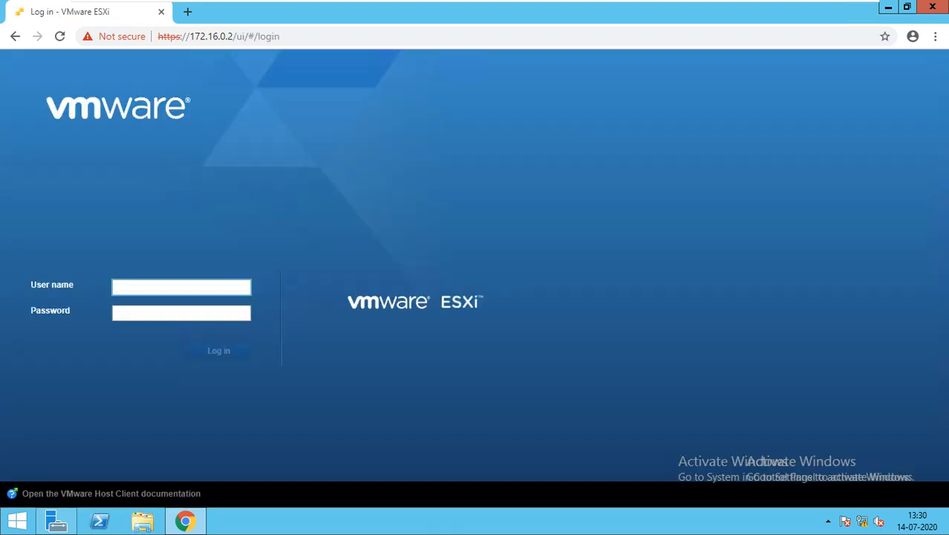
# - Log in to the ESXi host client as root with the account password, accepting the Customer Experience Improvement Program dialog with its default choice
pyautogui.click(181, 287)
pyautogui.press('Down')
pyautogui.press('Return')
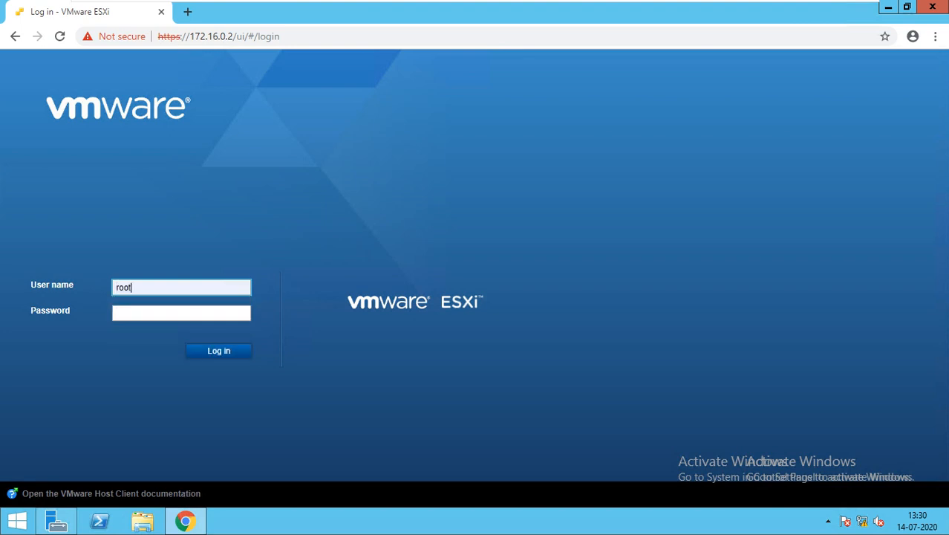
pyautogui.click(181, 312)
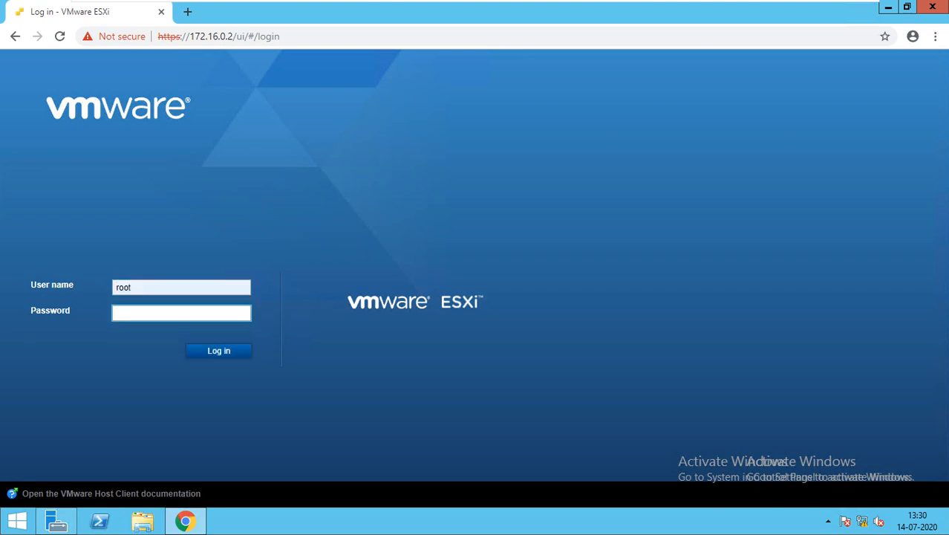
pyautogui.write('••••••••')
pyautogui.press('Return')
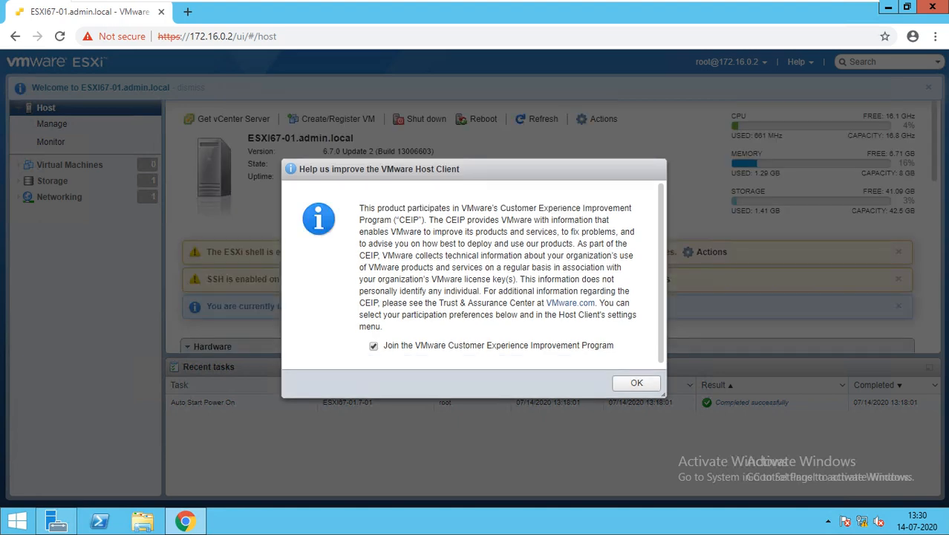
pyautogui.moveTo(359, 261); pyautogui.dragTo(637, 382)
pyautogui.click(636, 382)
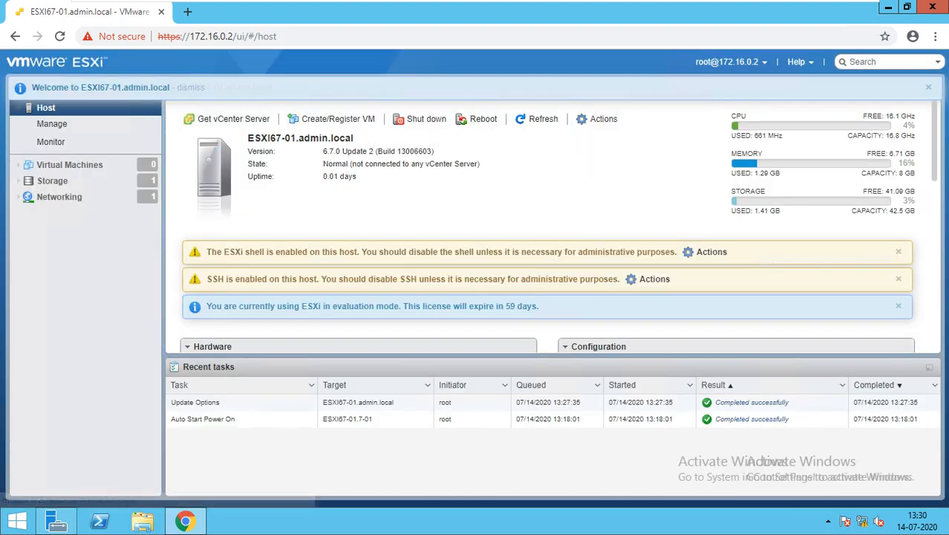
# - Go to the host's storage adapters and enable software iSCSI in its configuration
pyautogui.click(52, 181)
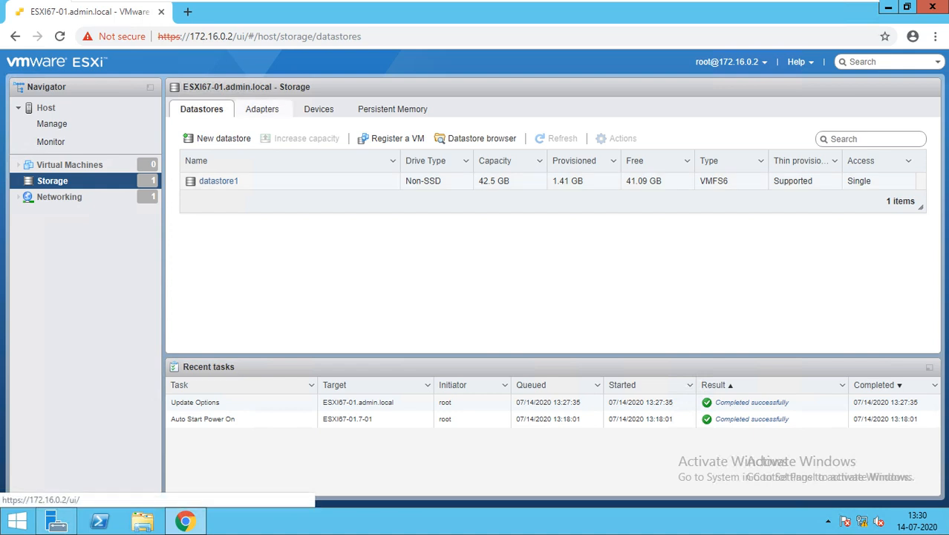
pyautogui.click(262, 109)
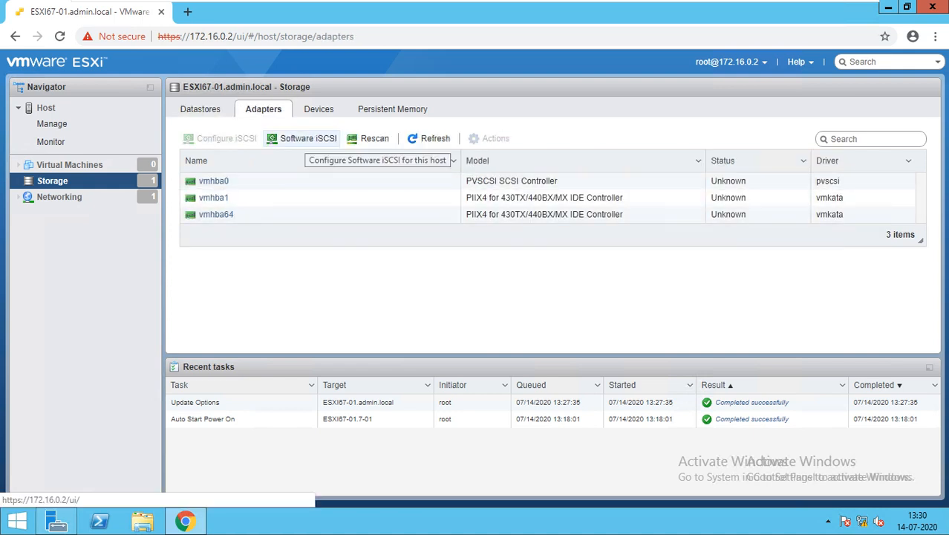
pyautogui.click(305, 139)
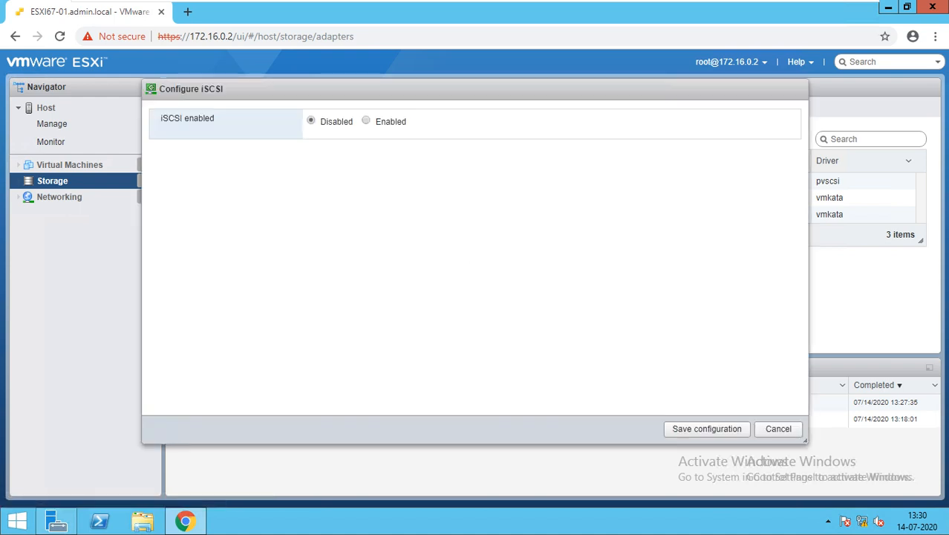
pyautogui.click(367, 121)
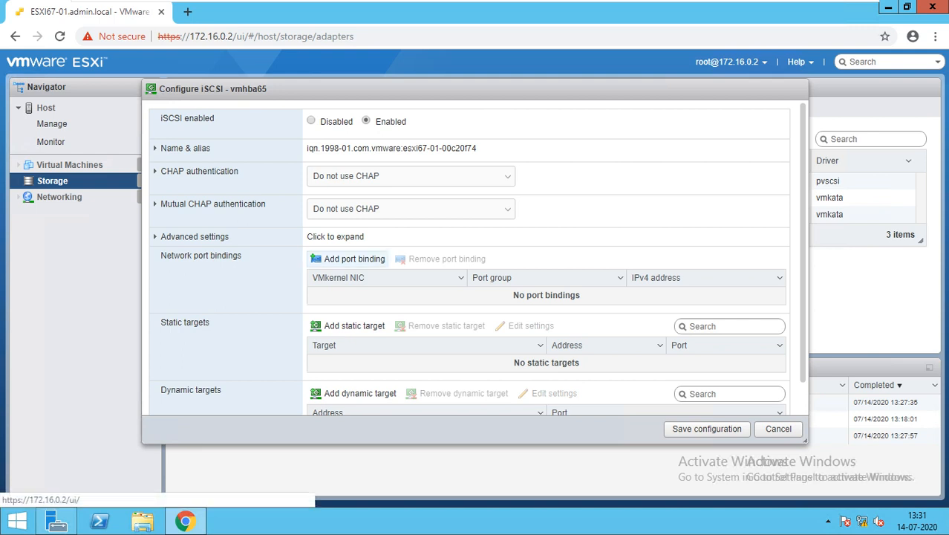
# - Add a network port binding to the iSCSI adapter using vmk0 on the Management Network
pyautogui.click(349, 258)
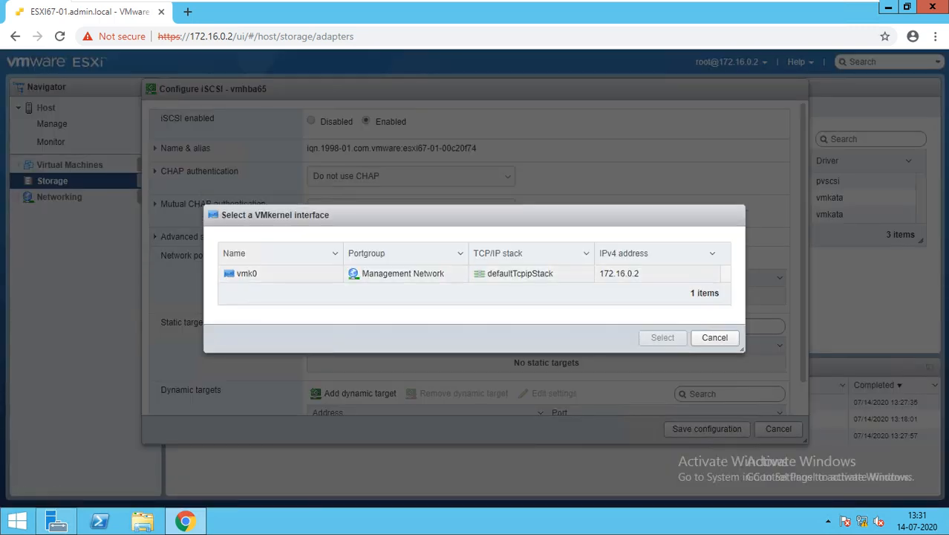
pyautogui.click(246, 274)
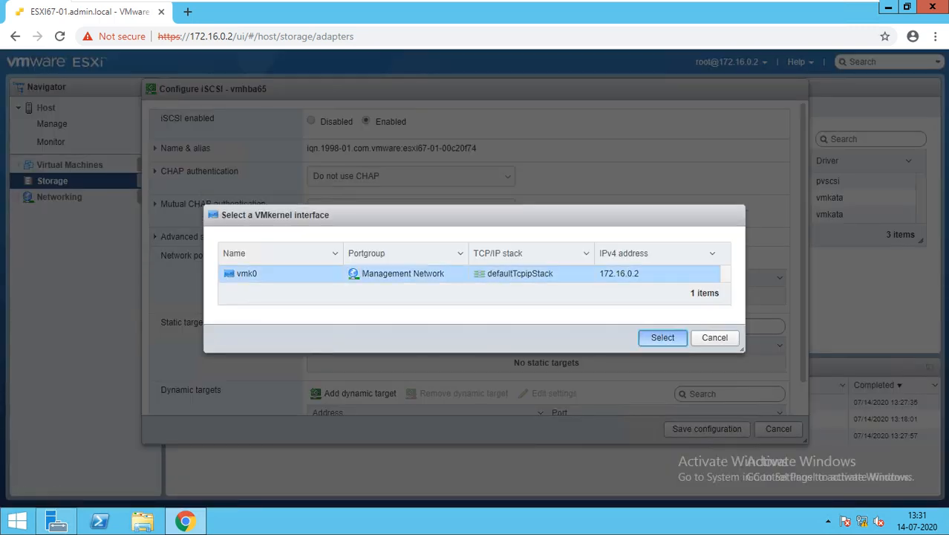
pyautogui.click(663, 337)
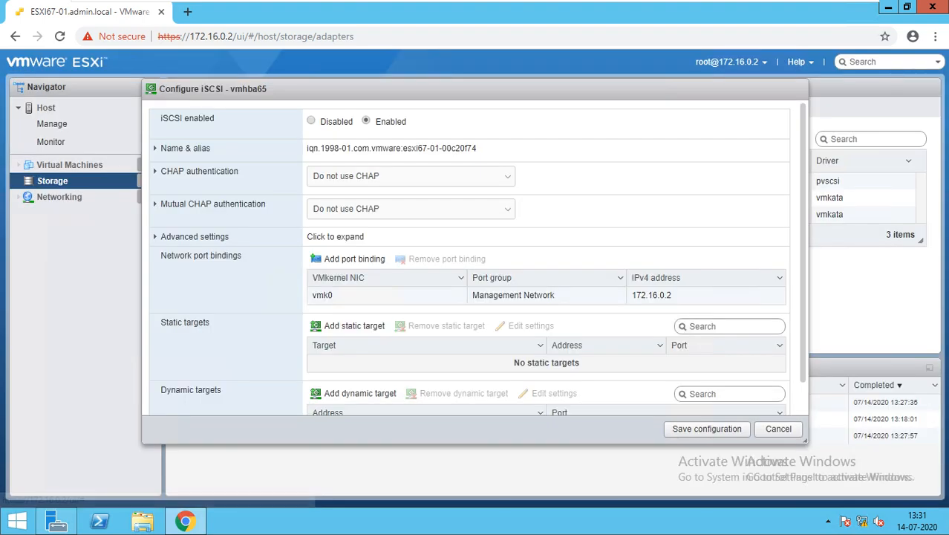
# - Add a dynamic iSCSI target with address 172.16.0.20 on the default port and save the configuration
pyautogui.scroll(-1, 477, 257)
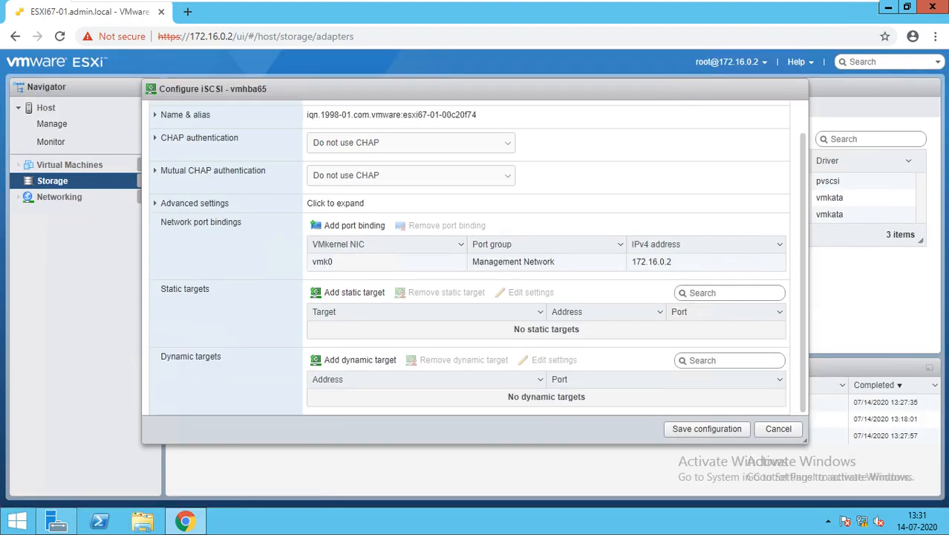
pyautogui.click(353, 360)
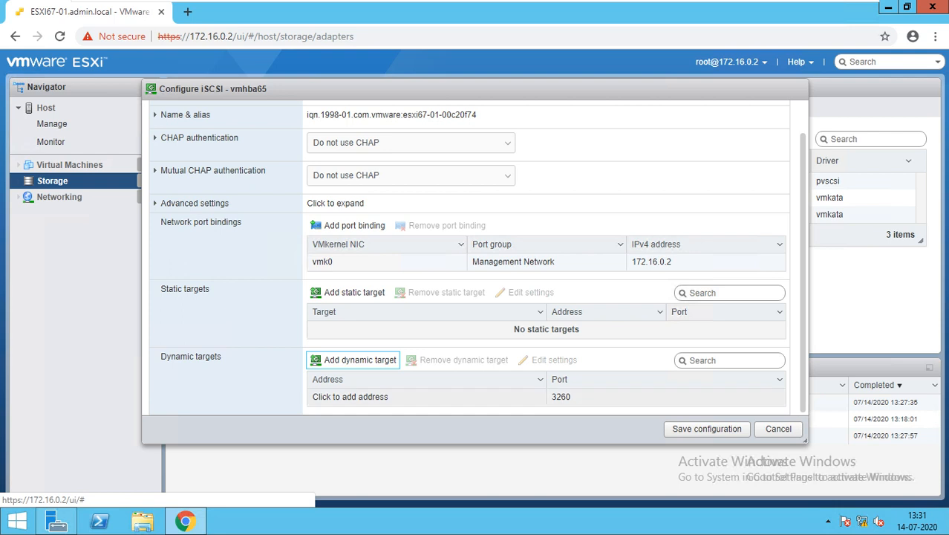
pyautogui.click(350, 397)
pyautogui.write('1')
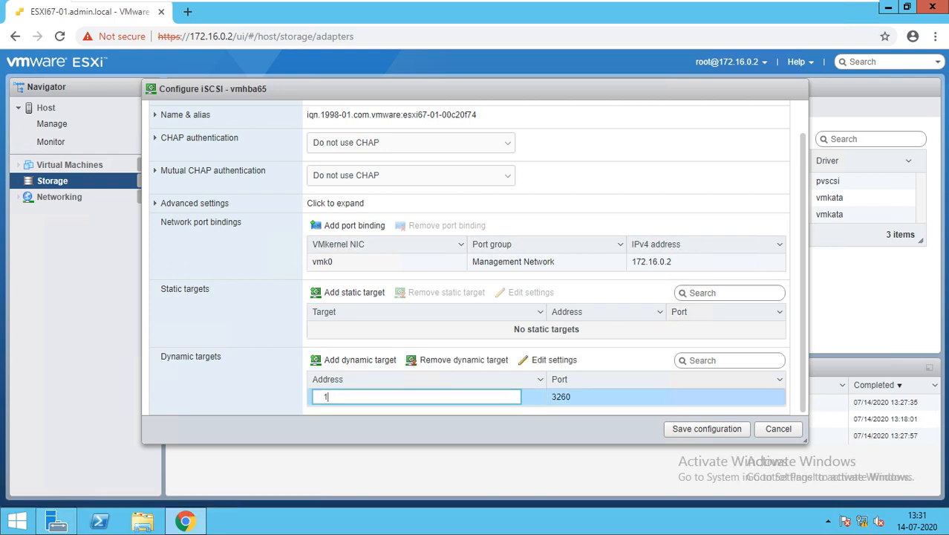
pyautogui.write('72.16.0.2')
pyautogui.write('0')
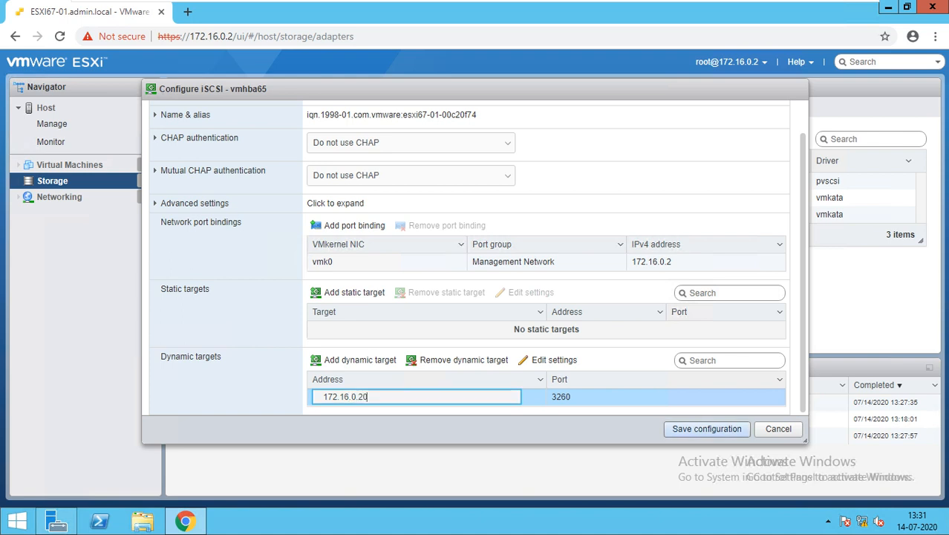
pyautogui.click(706, 428)
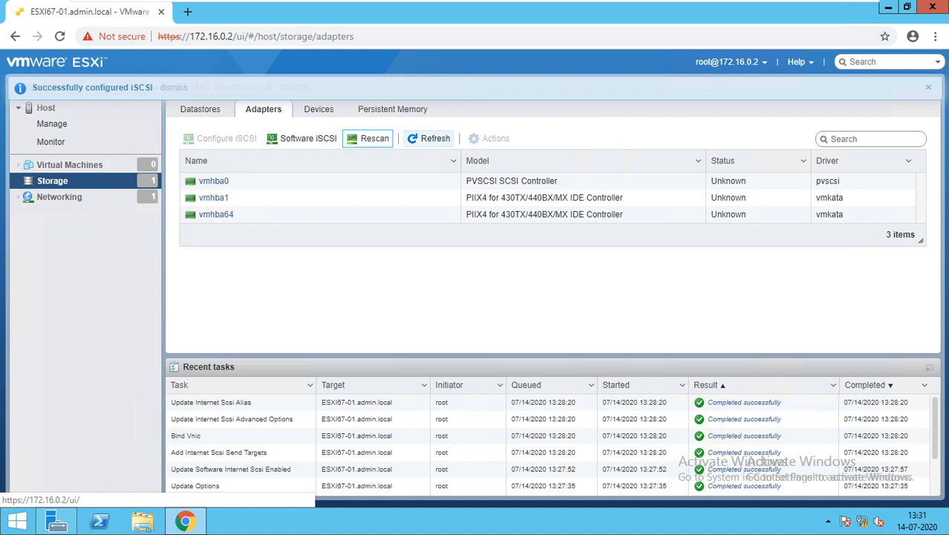
# - Refresh the storage adapters list, check the host's datastores and storage devices, and reload the host client page
pyautogui.click(429, 139)
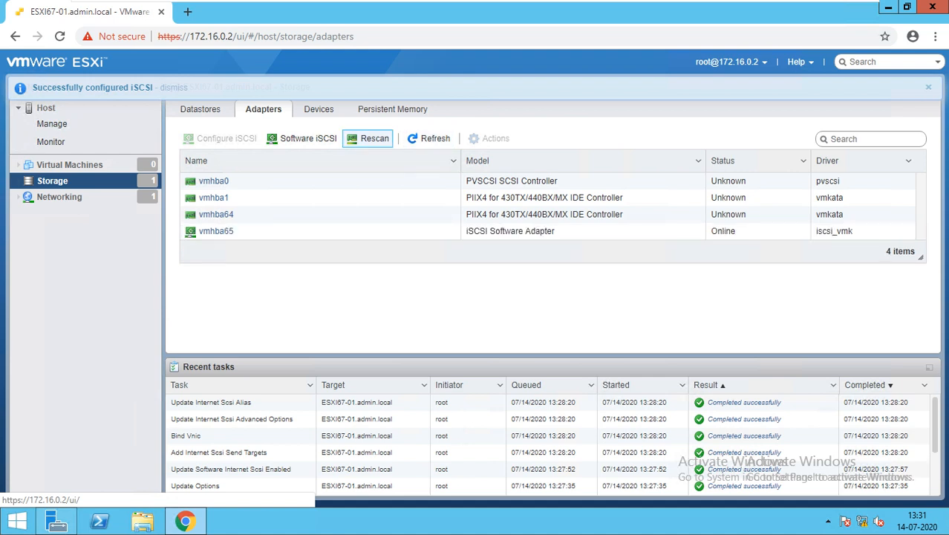
pyautogui.click(319, 109)
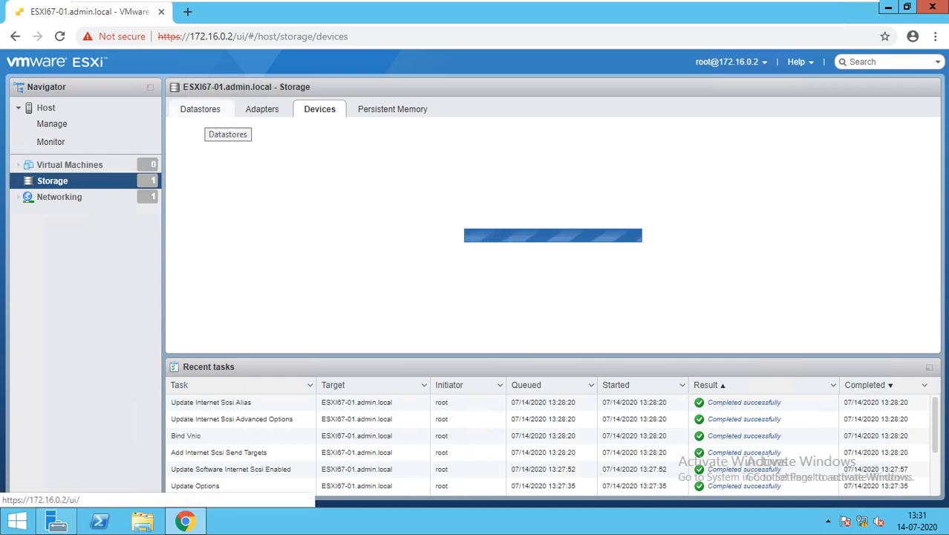
pyautogui.click(199, 108)
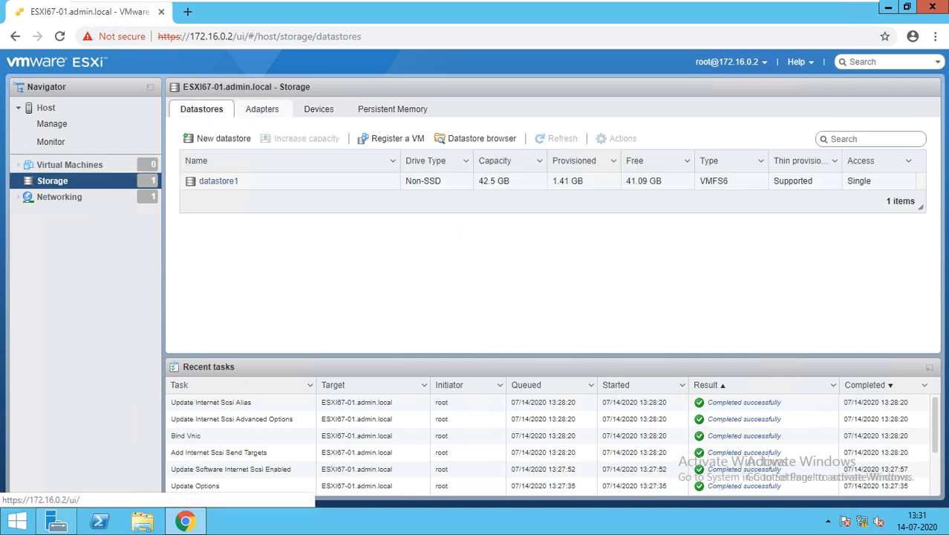
pyautogui.click(262, 109)
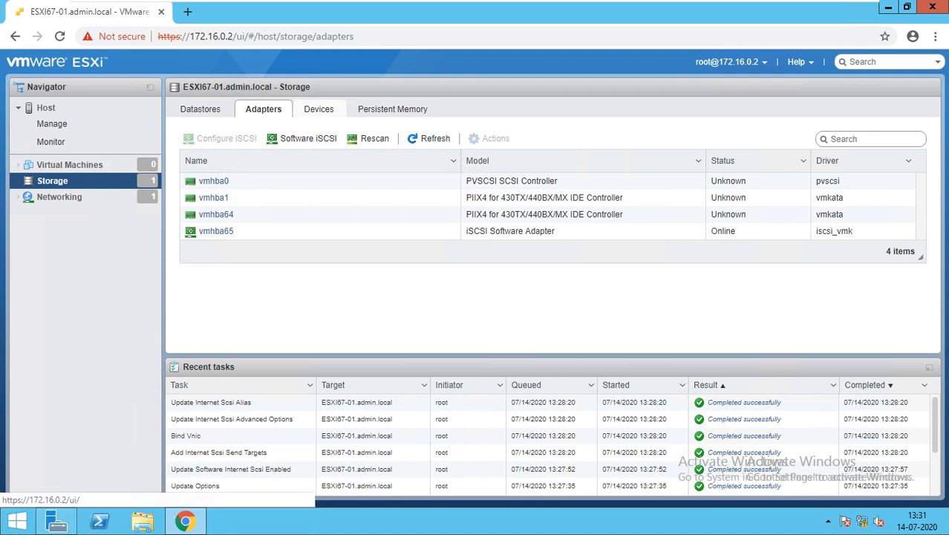
pyautogui.click(319, 108)
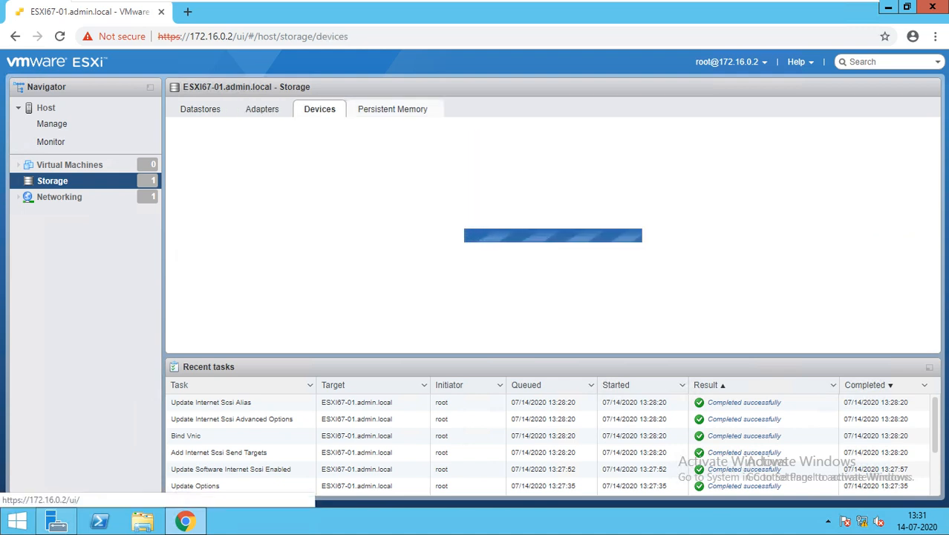
pyautogui.click(392, 109)
pyautogui.click(319, 110)
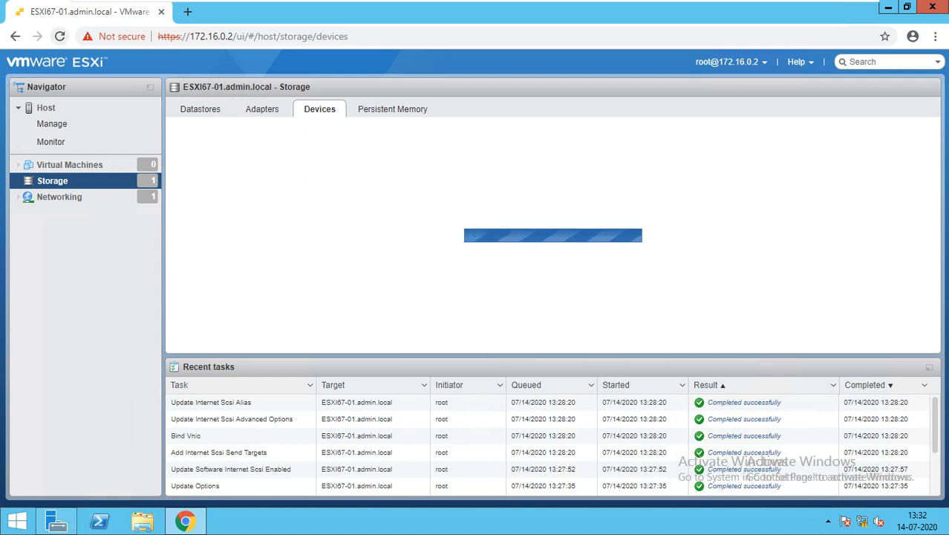
pyautogui.click(60, 36)
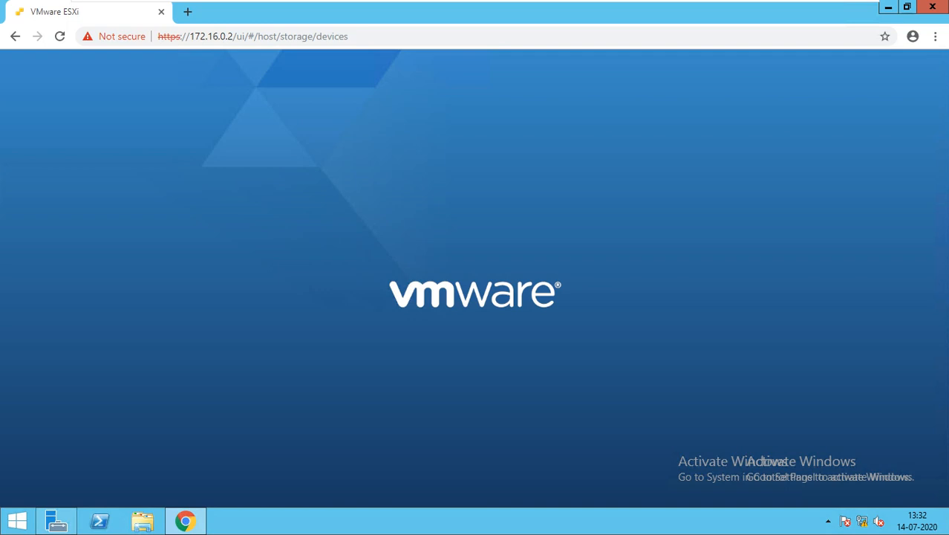
pyautogui.click(187, 11)
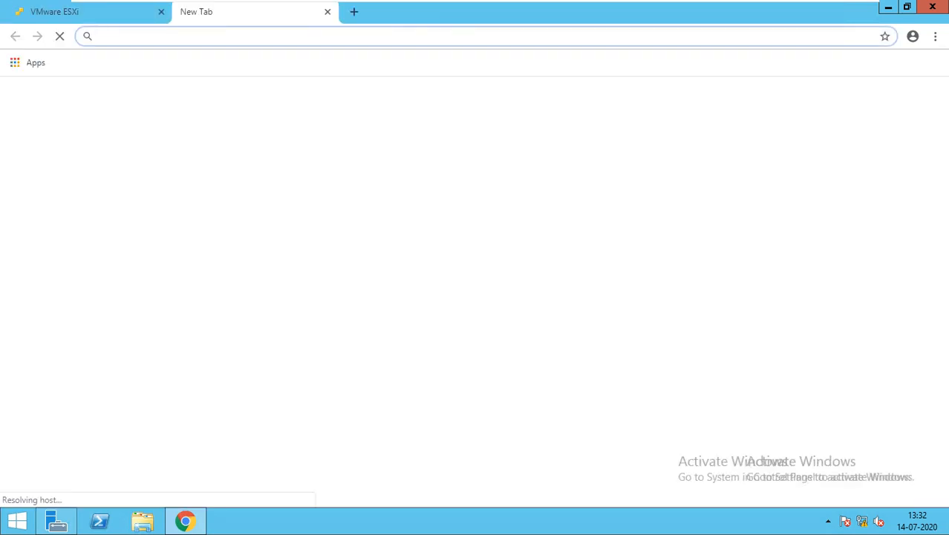
pyautogui.write('htt')
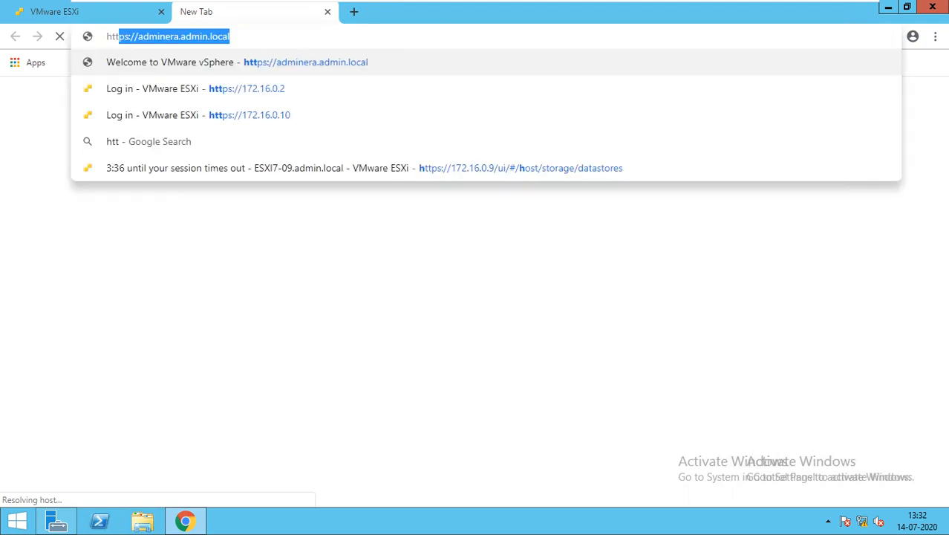
pyautogui.write('ps://17')
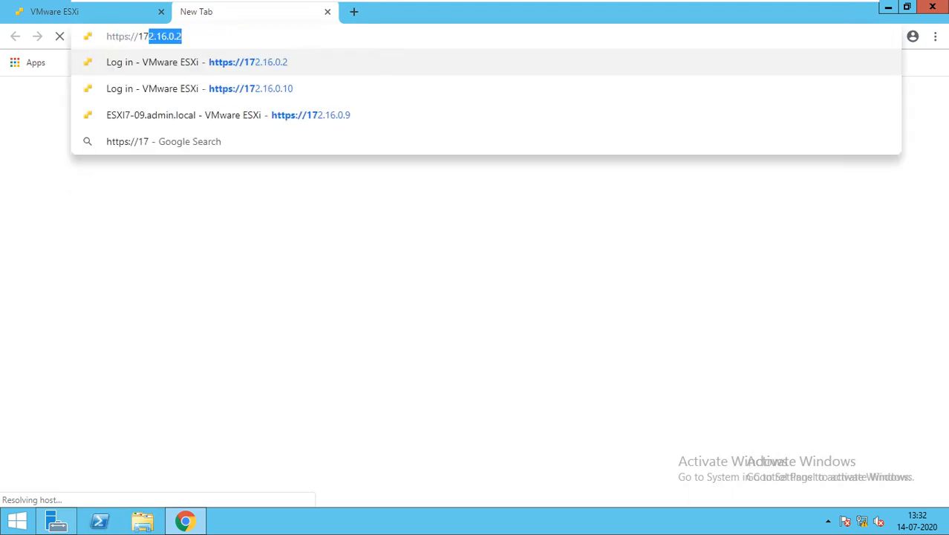
pyautogui.write('2.16.0.3')
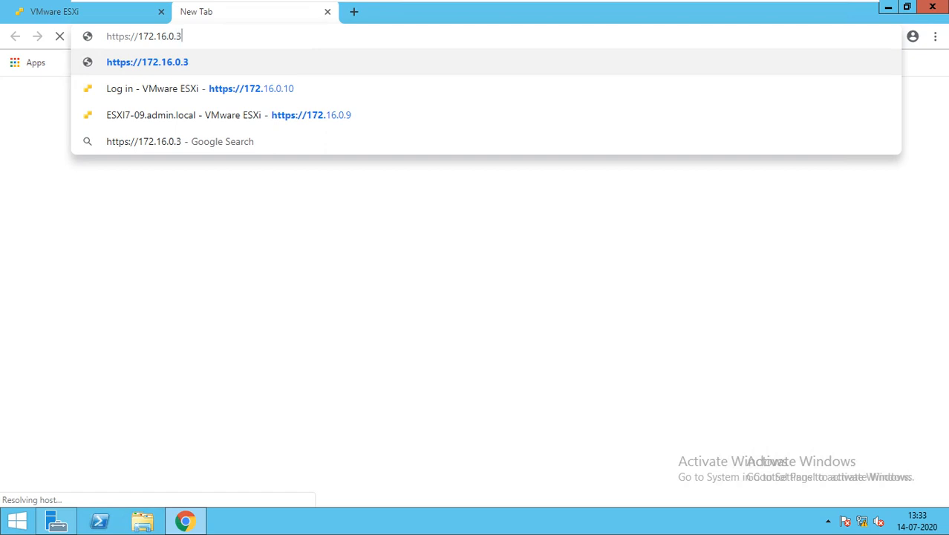
pyautogui.press('Return')
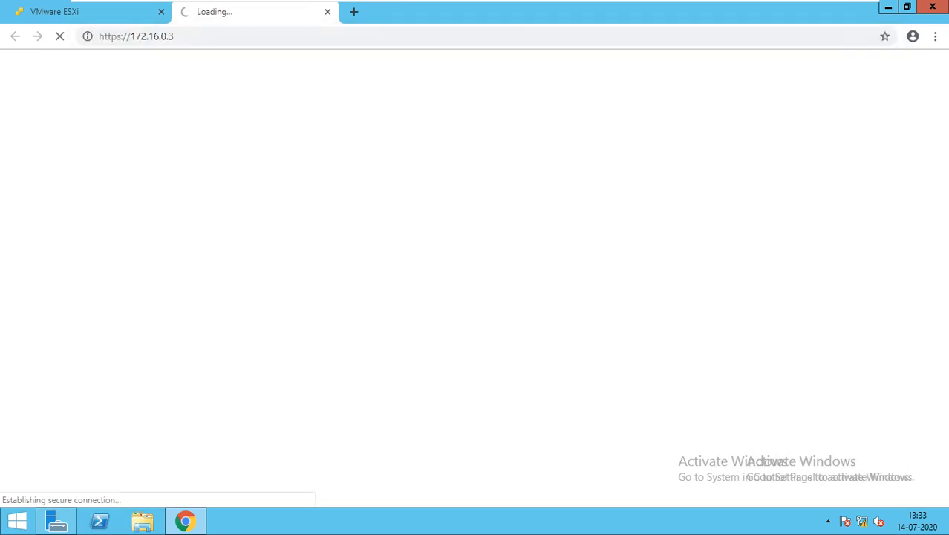
pyautogui.click(353, 12)
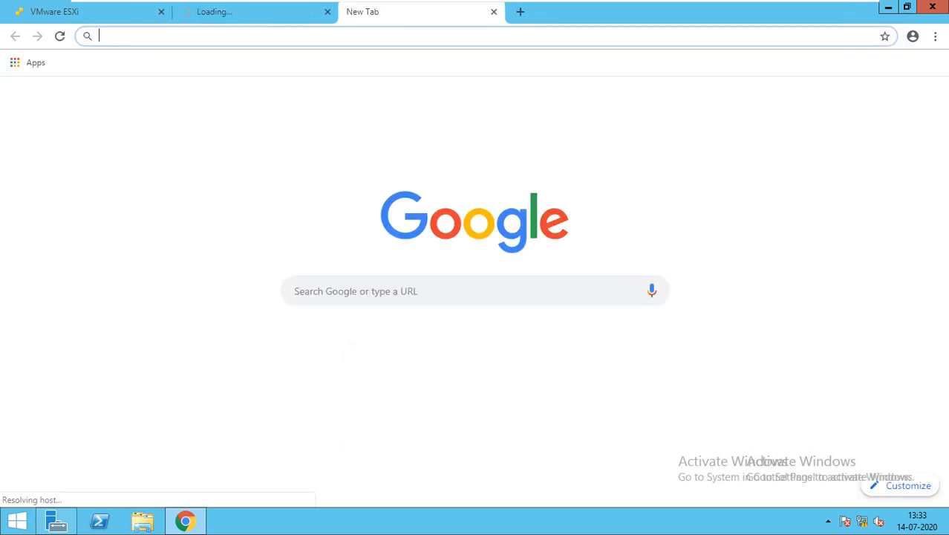
pyautogui.write('h')
pyautogui.press('Delete')
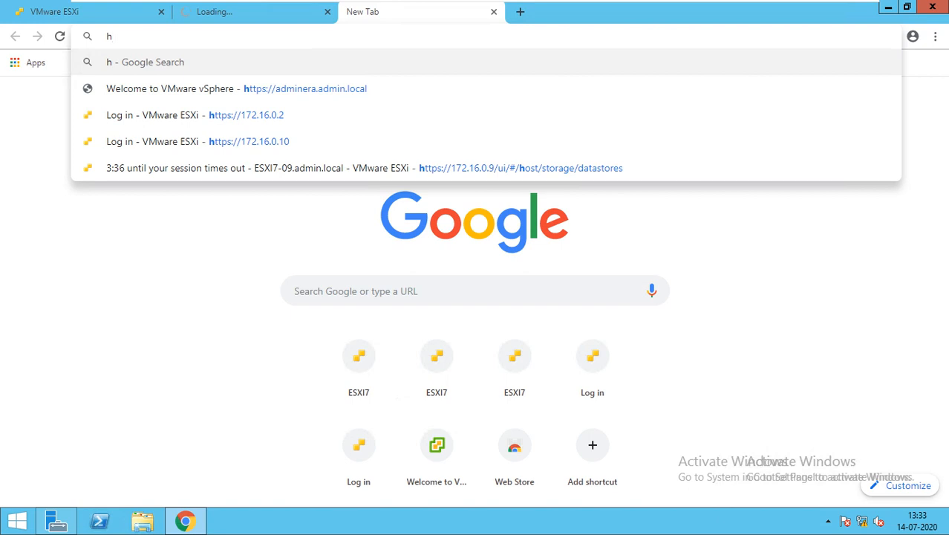
pyautogui.write('ttps:')
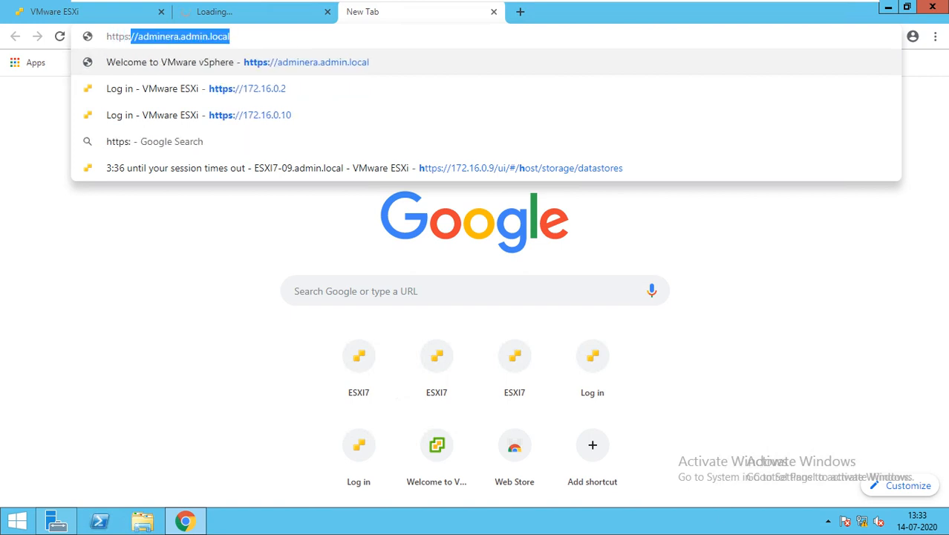
pyautogui.write('//172')
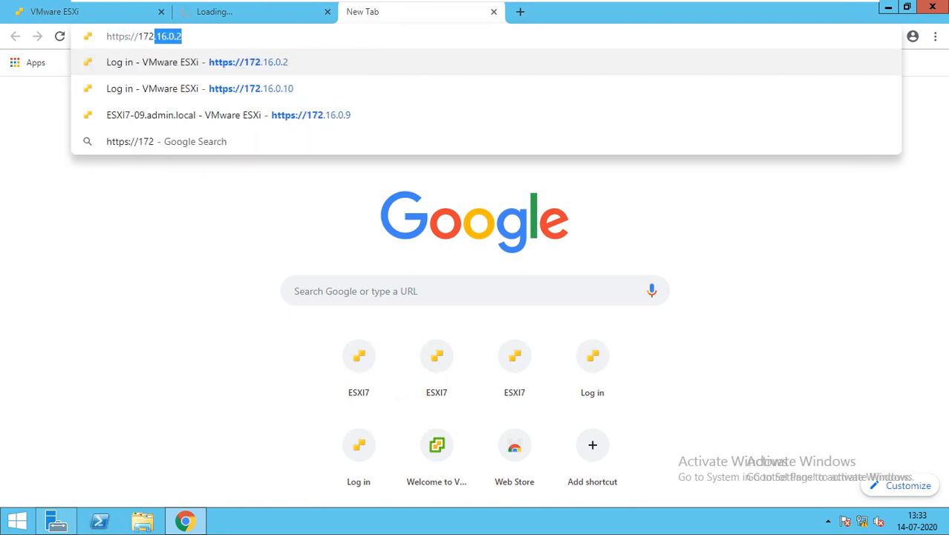
pyautogui.write('.16.0.')
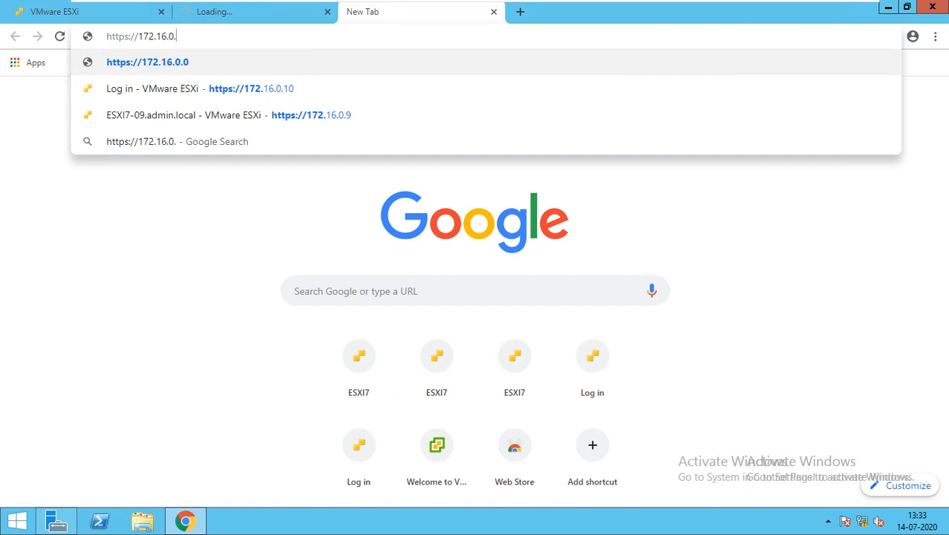
pyautogui.write('4')
pyautogui.press('Return')
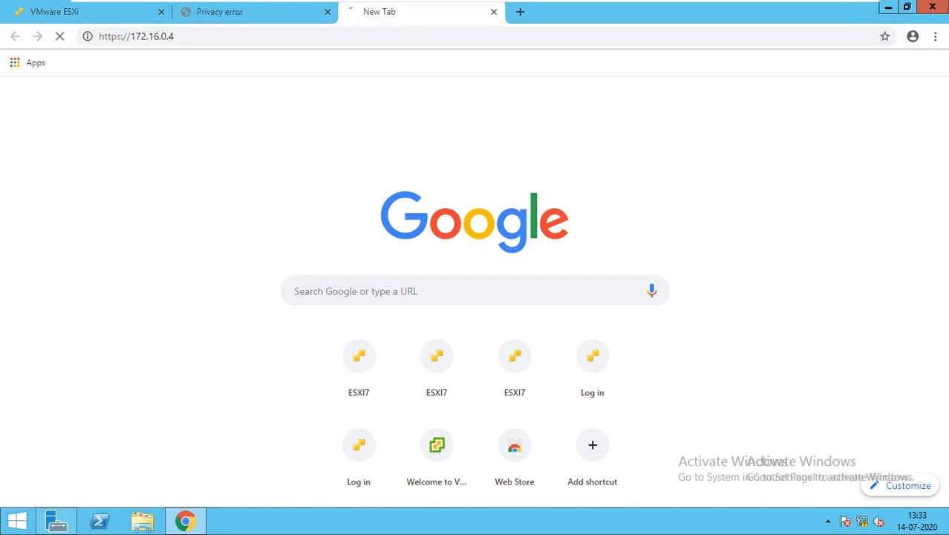
pyautogui.click(245, 12)
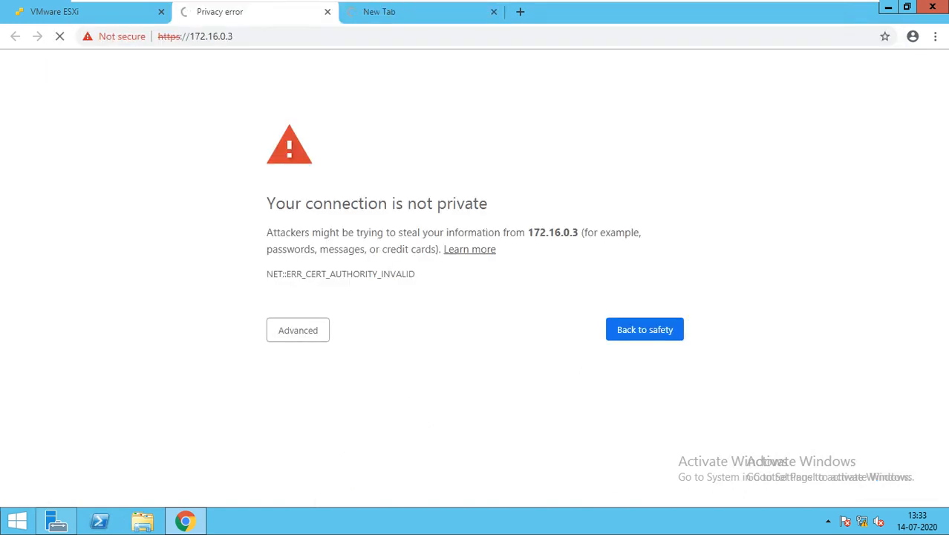
# - Proceed past the certificate warning for 172.16.0.3 and check the 172.16.0.2 page before returning to the 172.16.0.3 login page
pyautogui.click(297, 329)
pyautogui.click(327, 438)
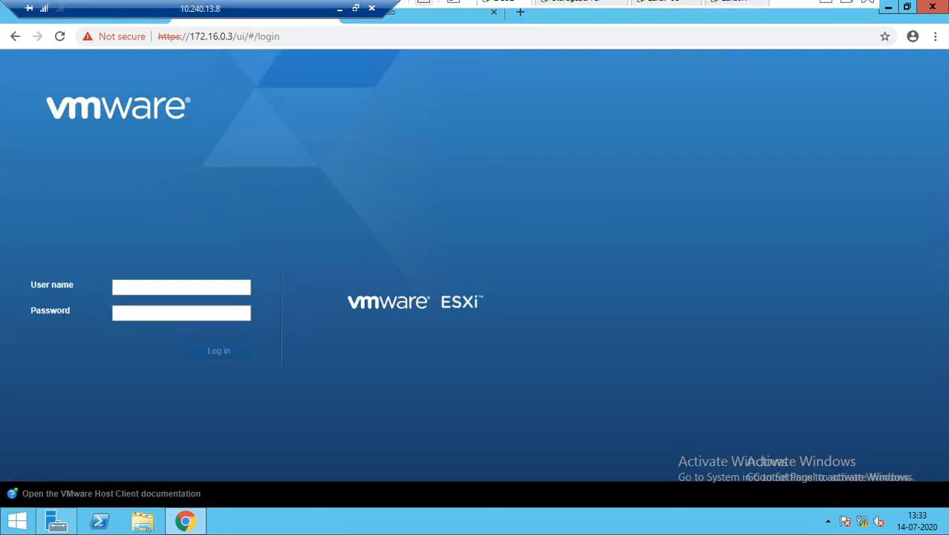
pyautogui.click(62, 20)
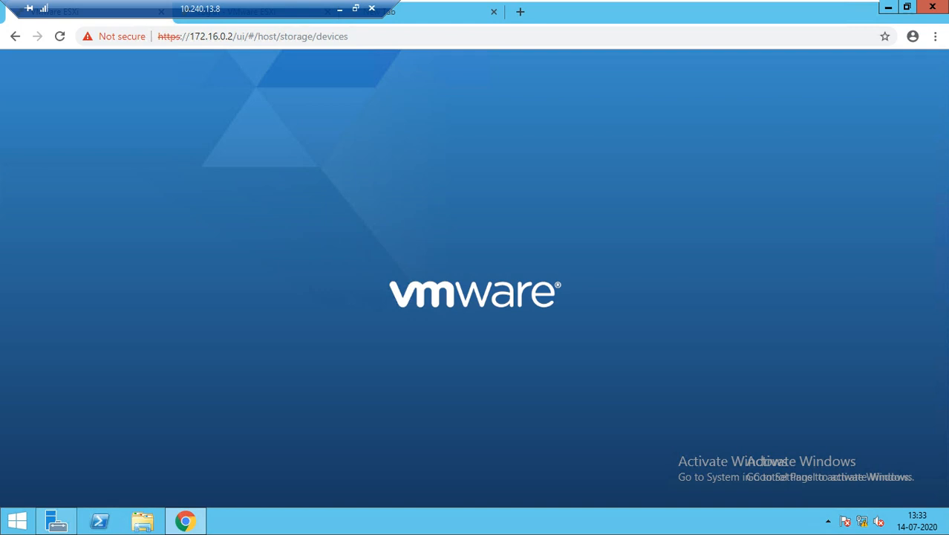
pyautogui.click(253, 20)
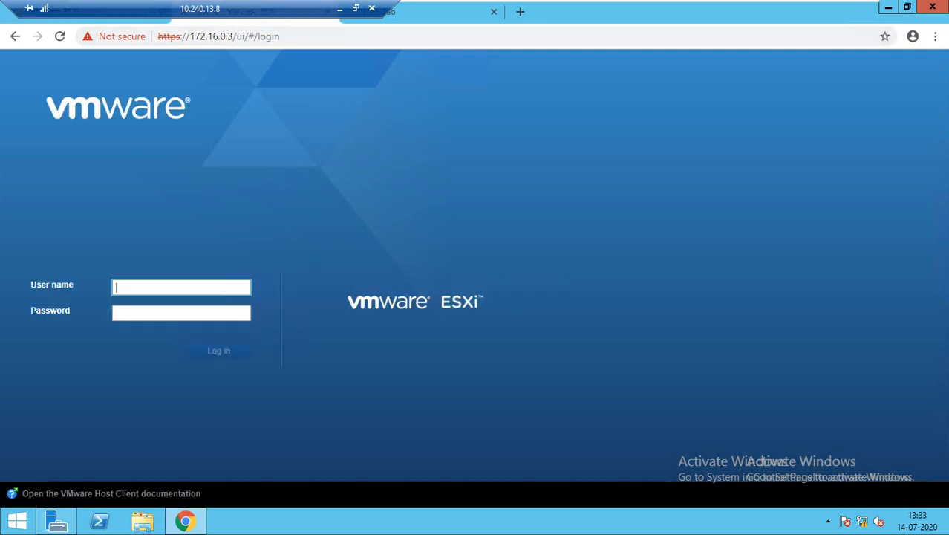
# - Log in to the 172.16.0.3 host client as root with the account password and return to the 172.16.0.2 page
pyautogui.click(181, 287)
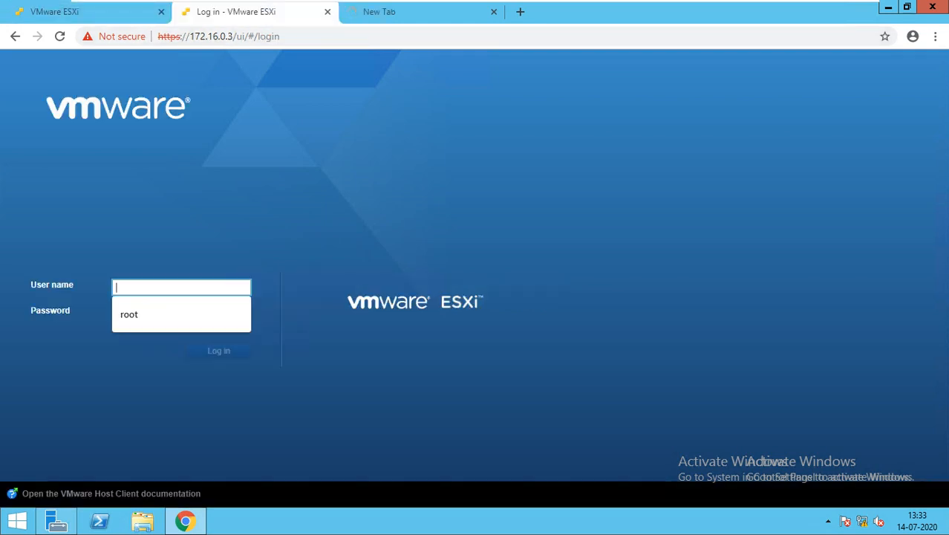
pyautogui.press('Down')
pyautogui.press('Return')
pyautogui.press('Tab')
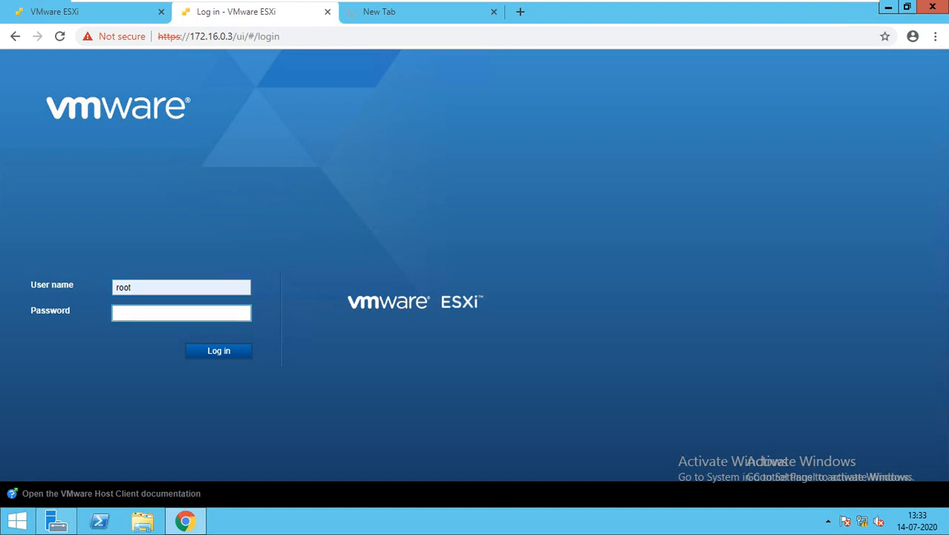
pyautogui.write('••')
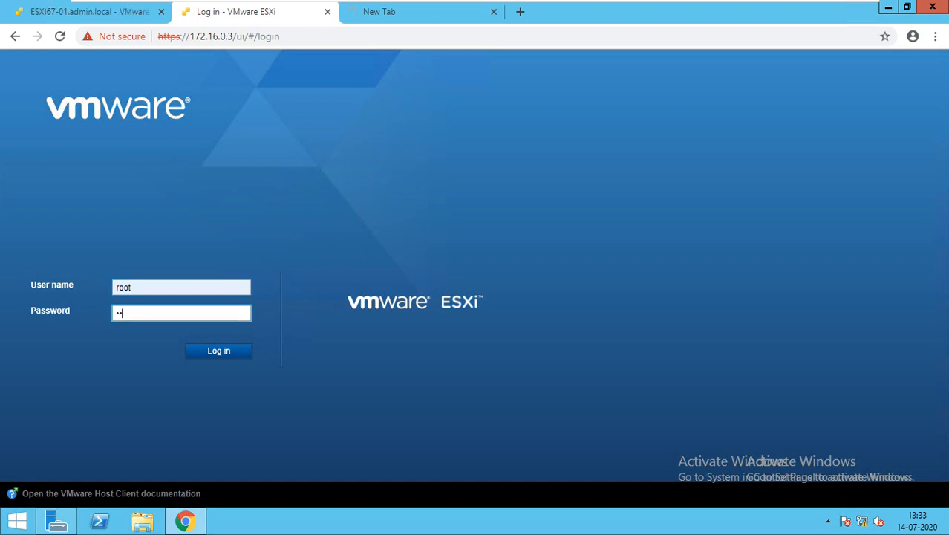
pyautogui.write('••••••')
pyautogui.press('Return')
pyautogui.hotkey('ctrl', 'Tab')
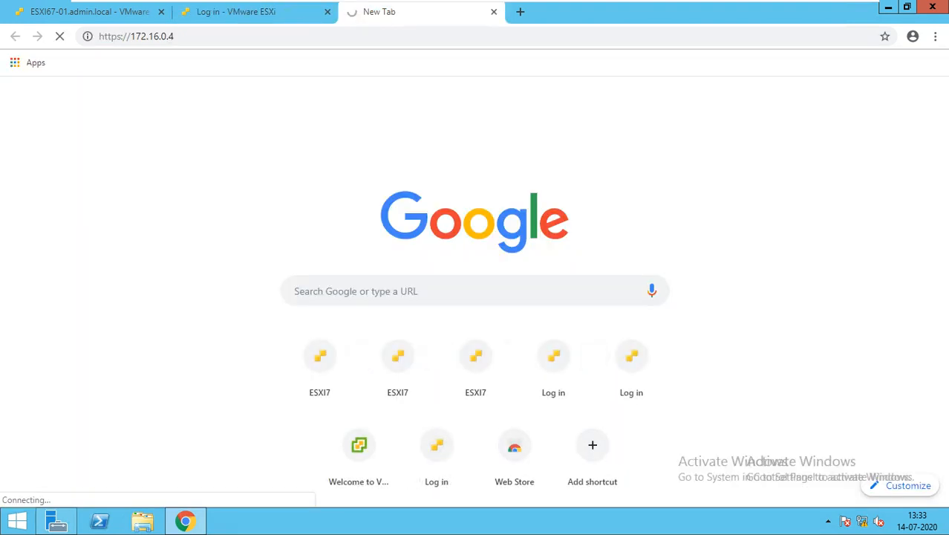
pyautogui.hotkey('ctrl', 'Tab')
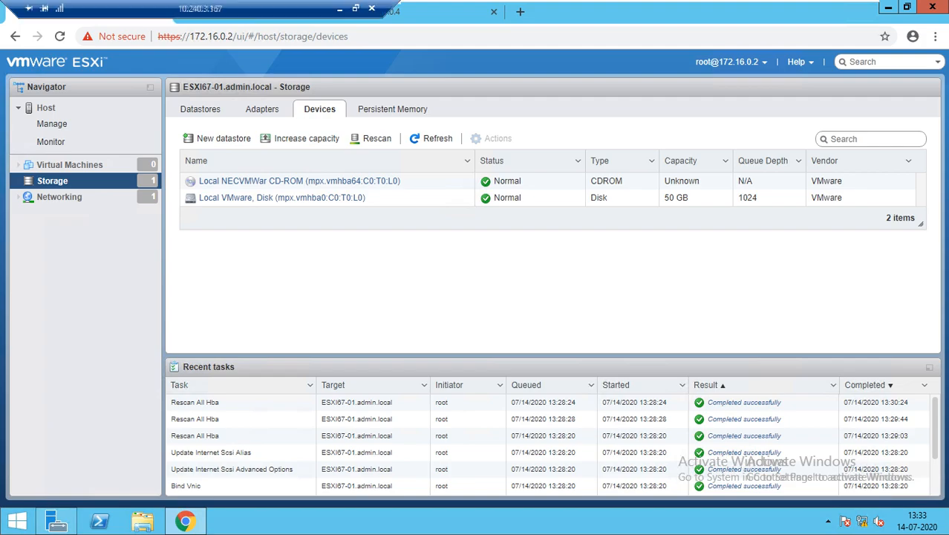
# - Switch to the storage server's remote session and unlock it with the administrator account password
pyautogui.moveTo(664, 3)
pyautogui.click(581, 11)
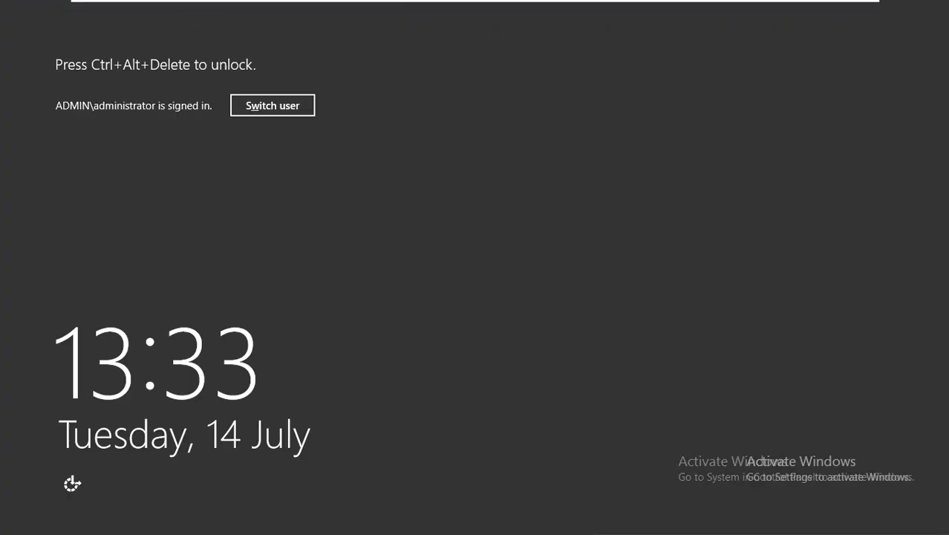
pyautogui.press('ctrl+alt+Insert')
pyautogui.write('••••••')
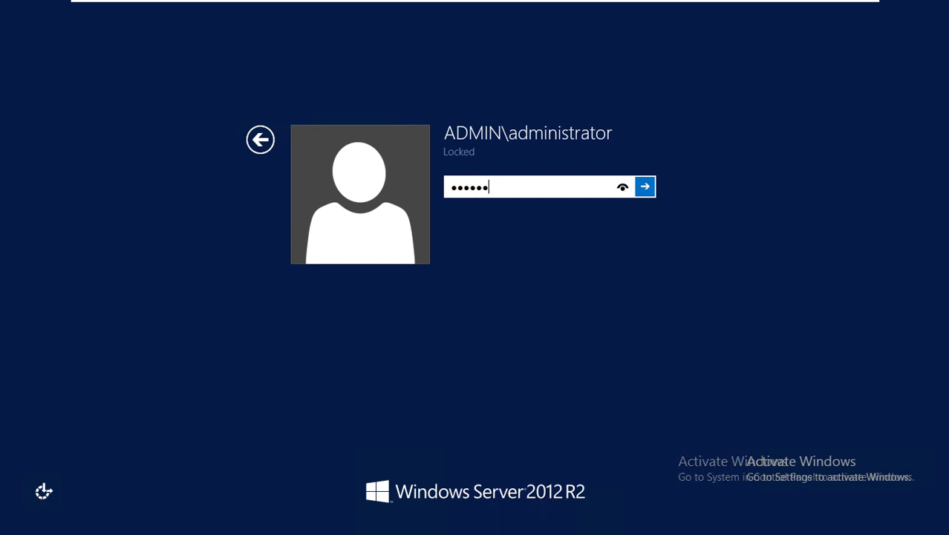
pyautogui.write('••')
pyautogui.press('Return')
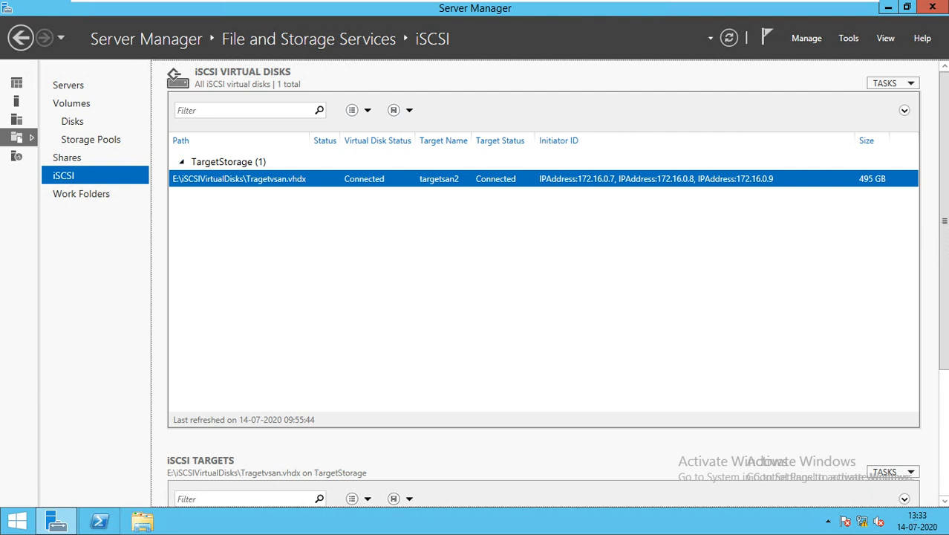
# - Remove the iSCSI virtual disk Tragetvsan.vhdx and delete its virtual disk file from the disk
pyautogui.rightClick(478, 179)
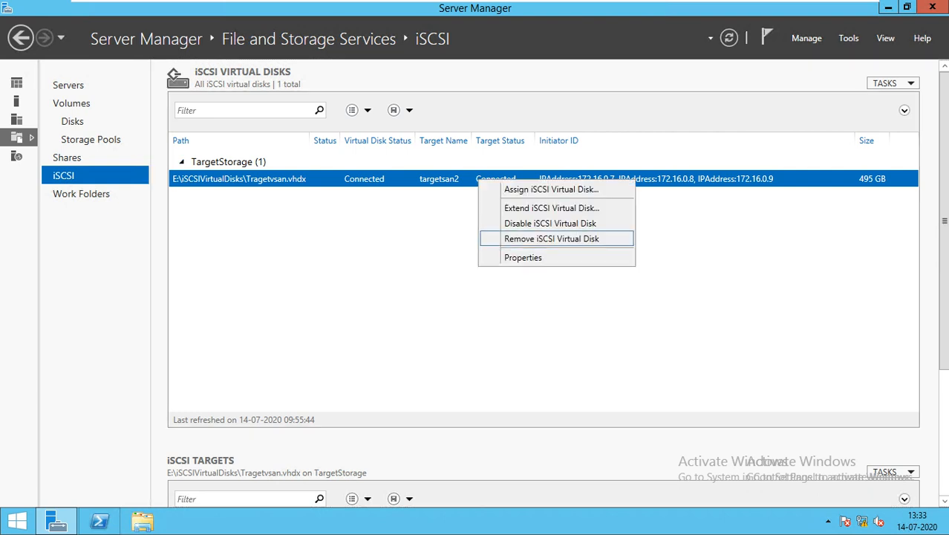
pyautogui.click(551, 239)
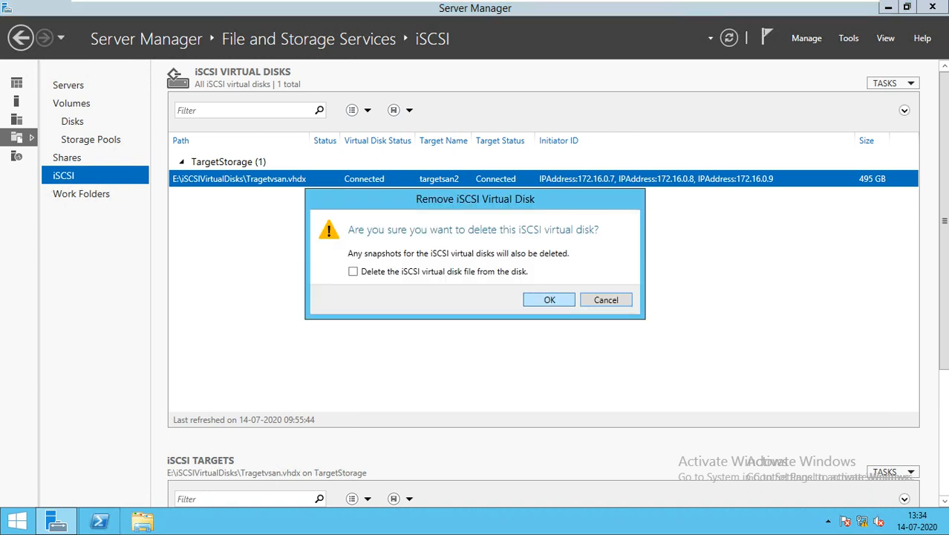
pyautogui.click(353, 272)
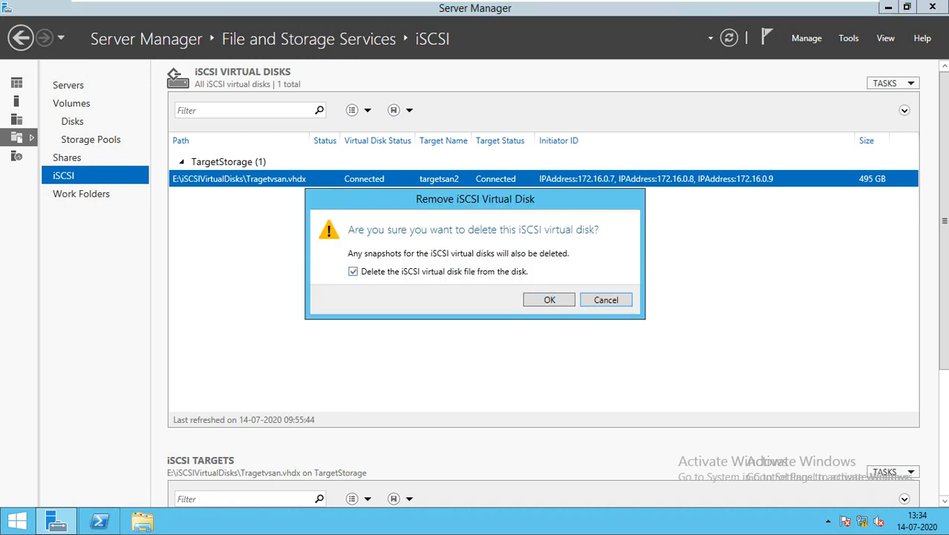
pyautogui.click(549, 299)
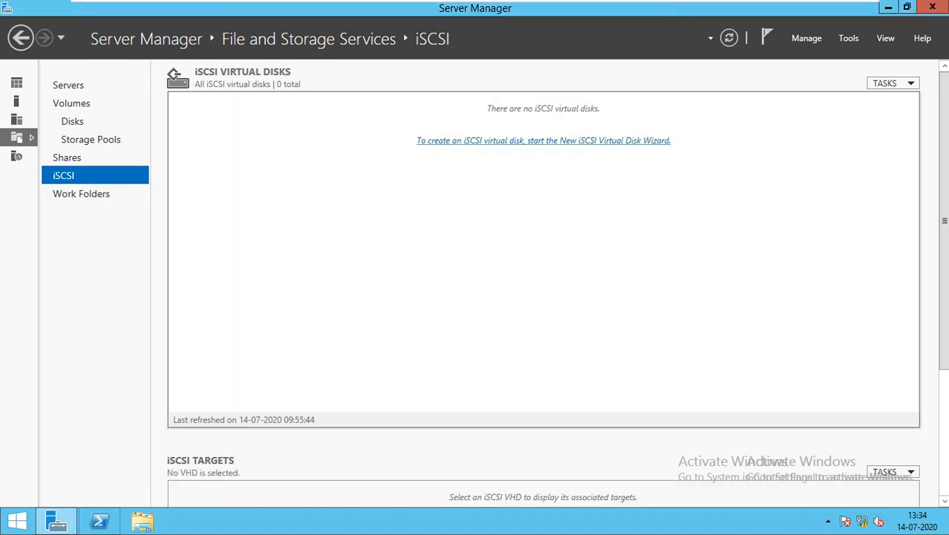
# - Start a new iSCSI virtual disk on volume E: of the TargetStorage server and name it Targetsan
pyautogui.click(543, 140)
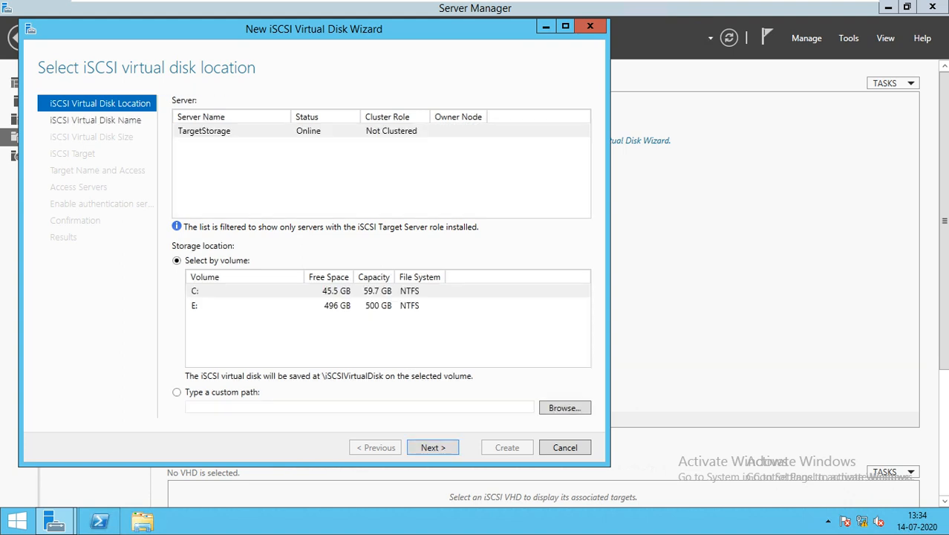
pyautogui.click(371, 305)
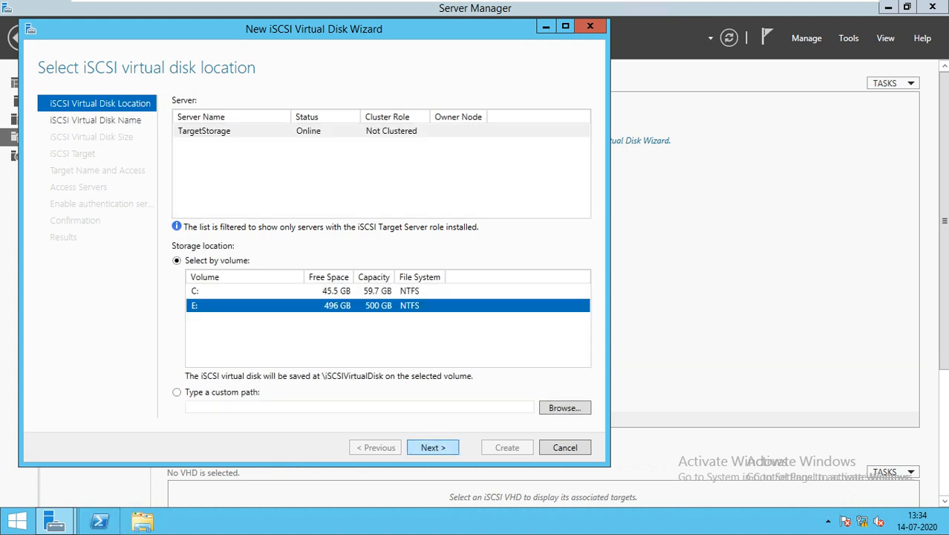
pyautogui.click(433, 447)
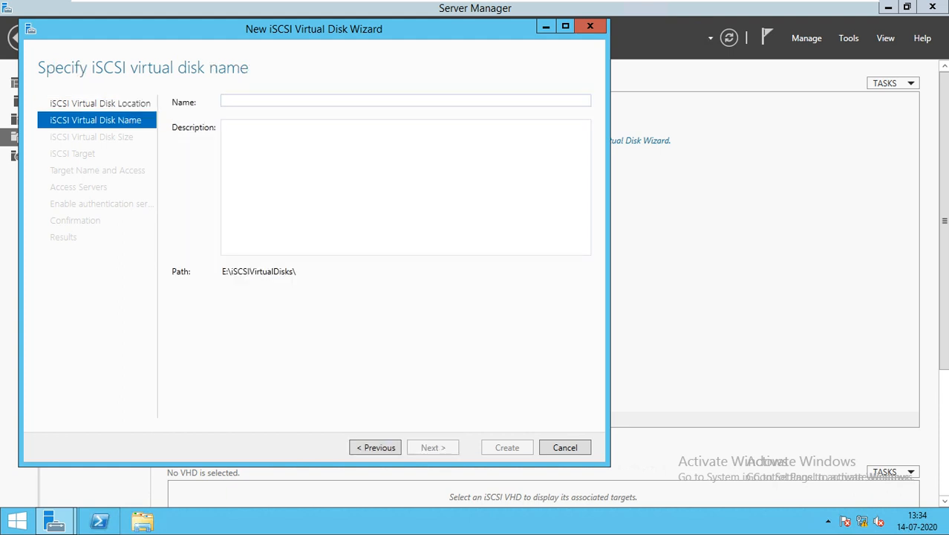
pyautogui.write('Tar')
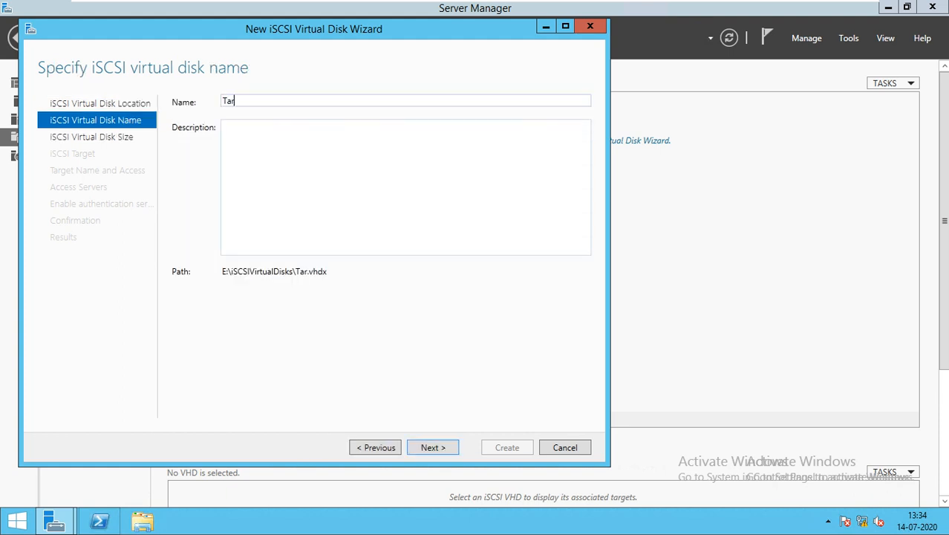
pyautogui.write('get')
pyautogui.press('BackSpace')
pyautogui.write('tsan')
pyautogui.press('Return')
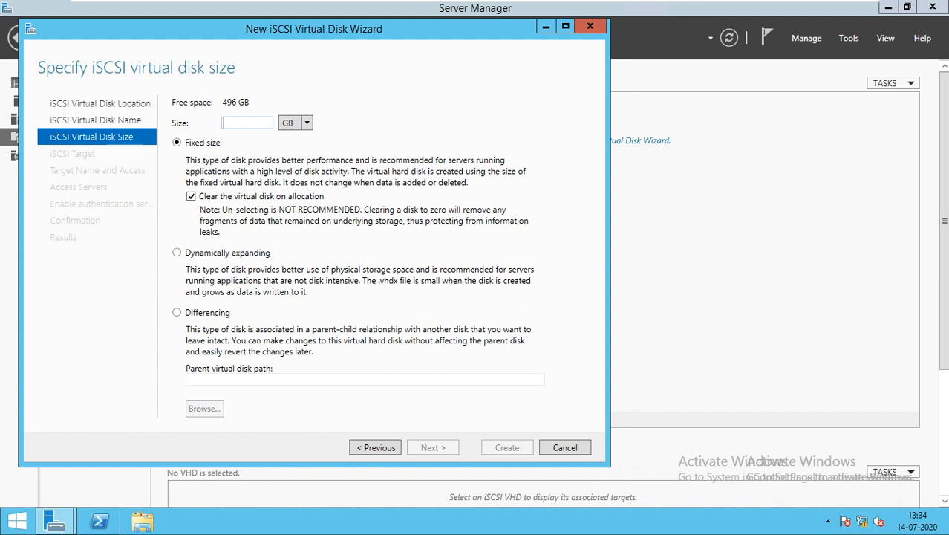
# - Set the virtual disk size to 495 GB with the dynamically expanding type
pyautogui.write('4')
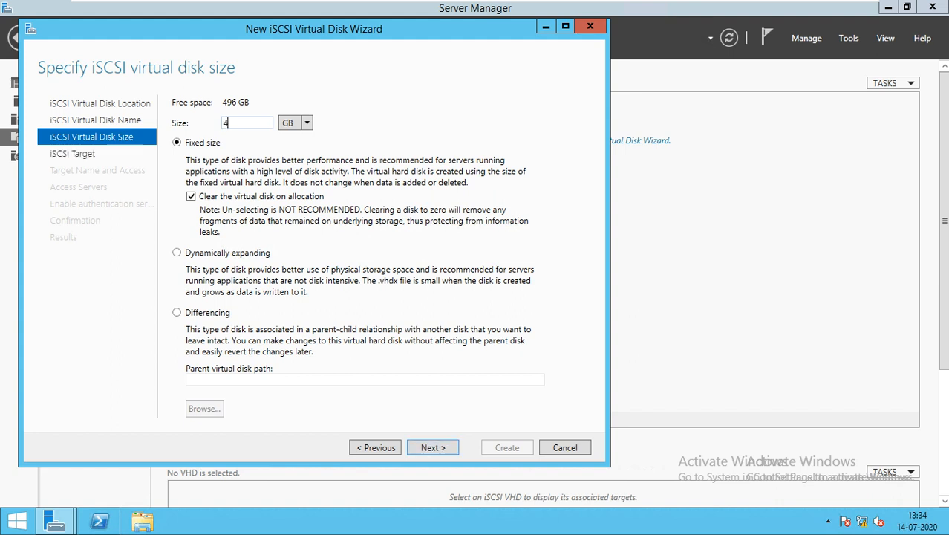
pyautogui.write('95')
pyautogui.click(176, 253)
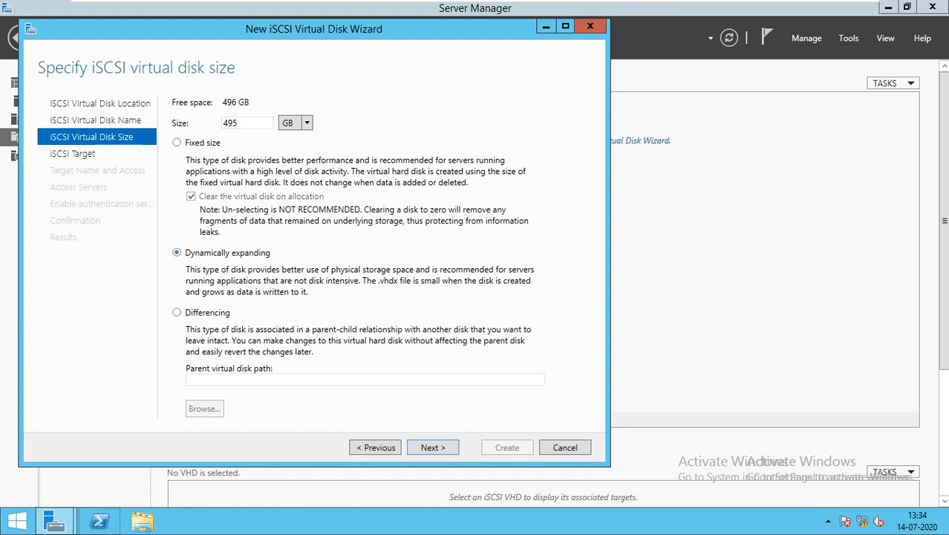
pyautogui.click(434, 448)
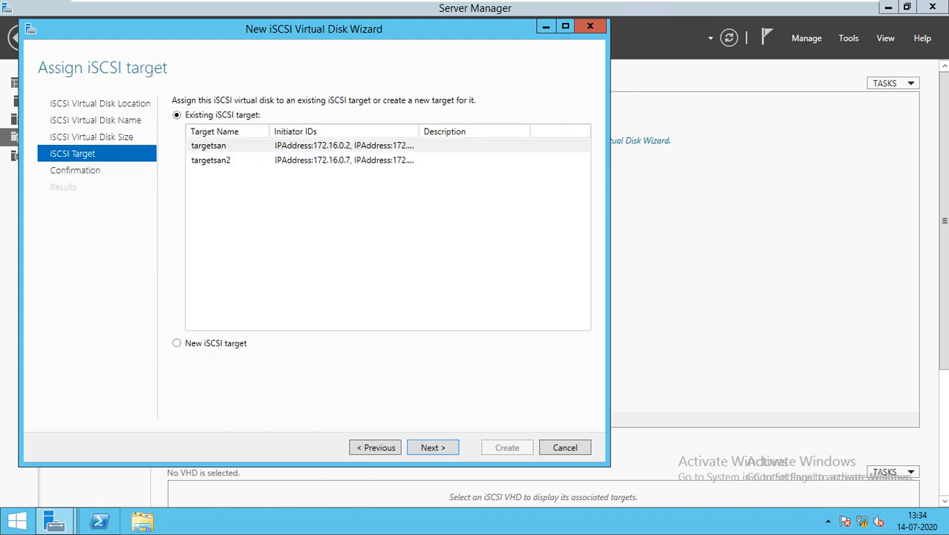
# - Assign the virtual disk to a new iSCSI target named Computestorage
pyautogui.click(177, 343)
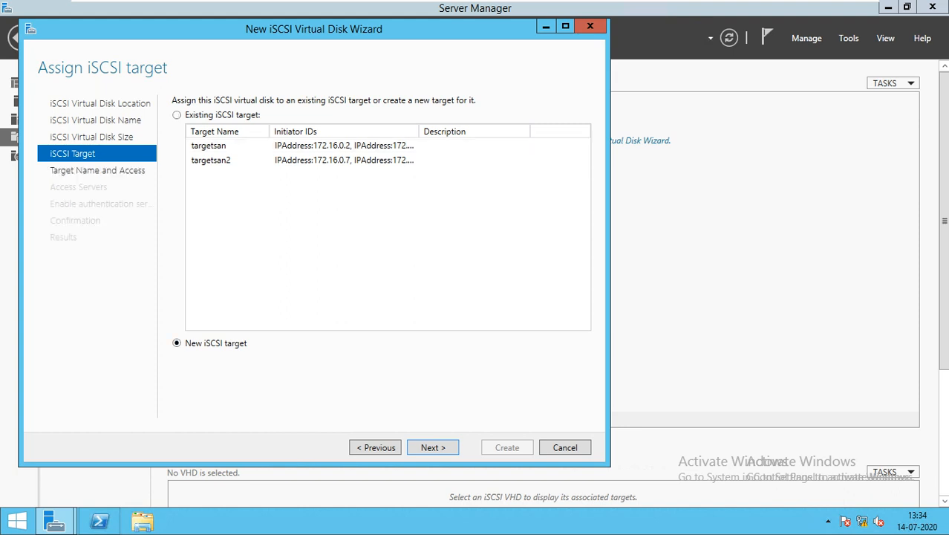
pyautogui.press('Return')
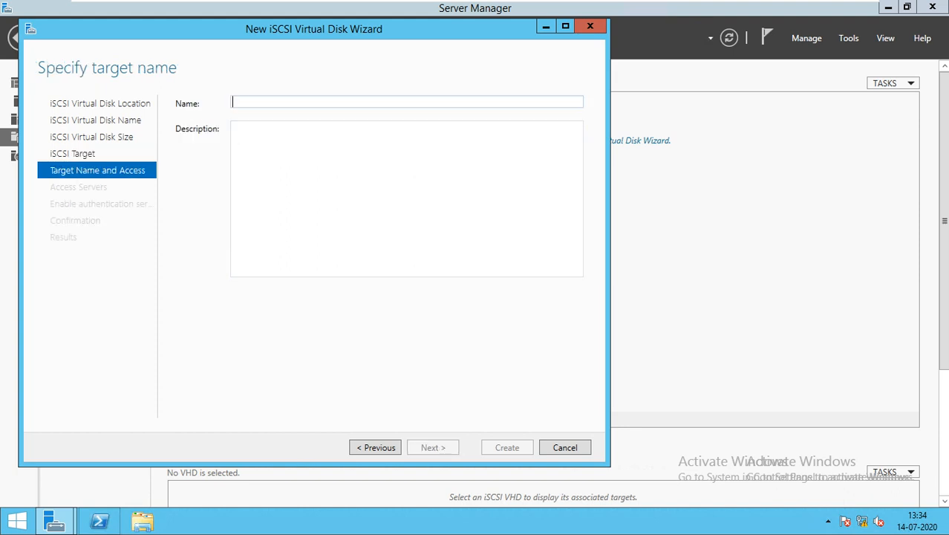
pyautogui.write('om')
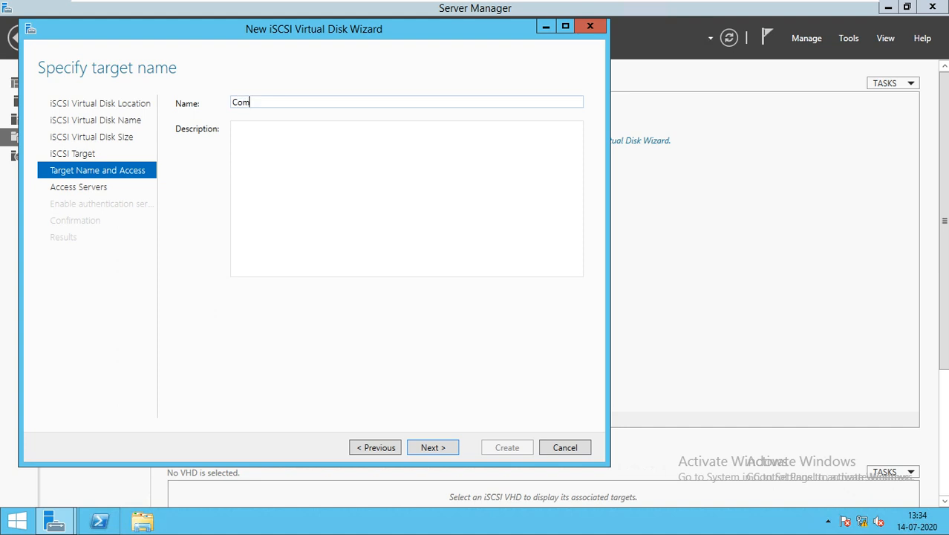
pyautogui.write('outestorage')
pyautogui.click(254, 102)
pyautogui.press('BackSpace')
pyautogui.write('p')
pyautogui.press('Return')
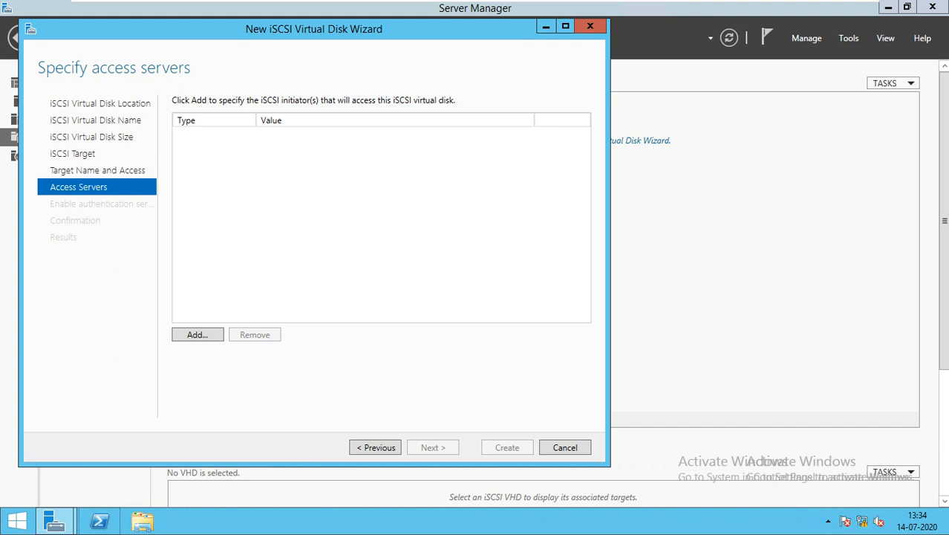
# - Add an access server initiator of type IP Address with the value 172.16.0.2
pyautogui.click(198, 335)
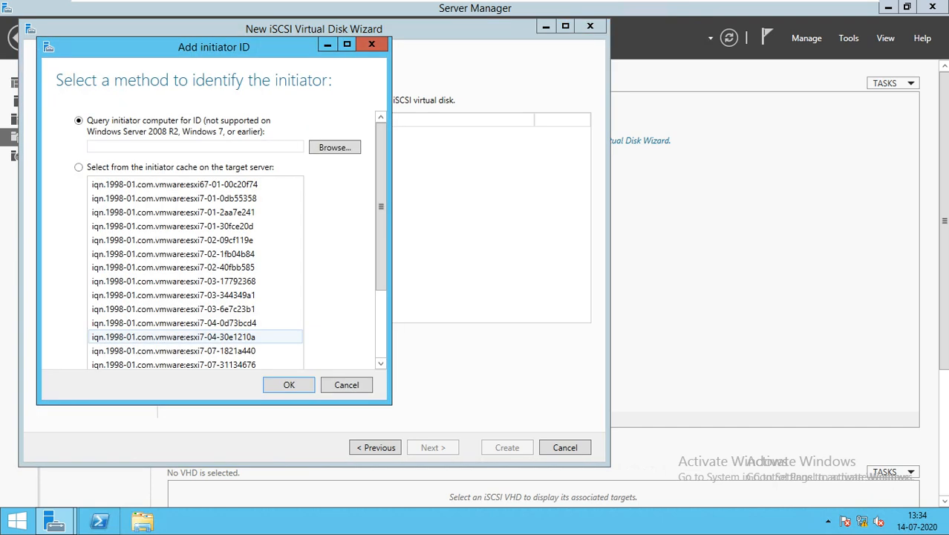
pyautogui.moveTo(381, 222); pyautogui.dragTo(381, 292)
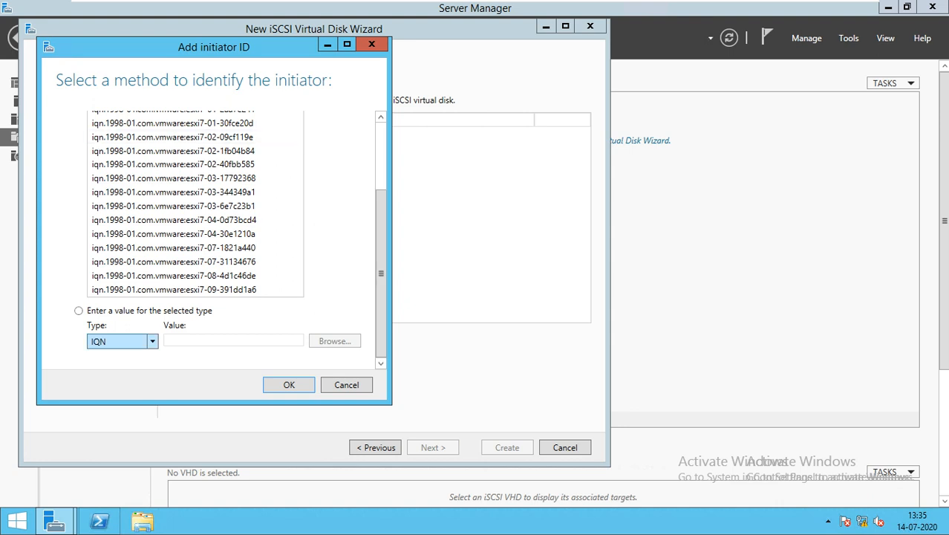
pyautogui.click(123, 341)
pyautogui.click(110, 384)
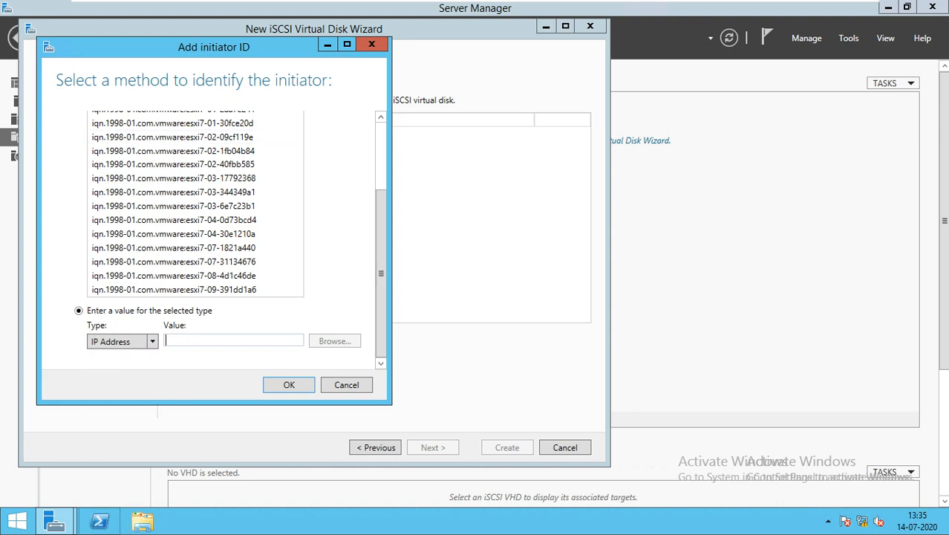
pyautogui.write('172.16.0.')
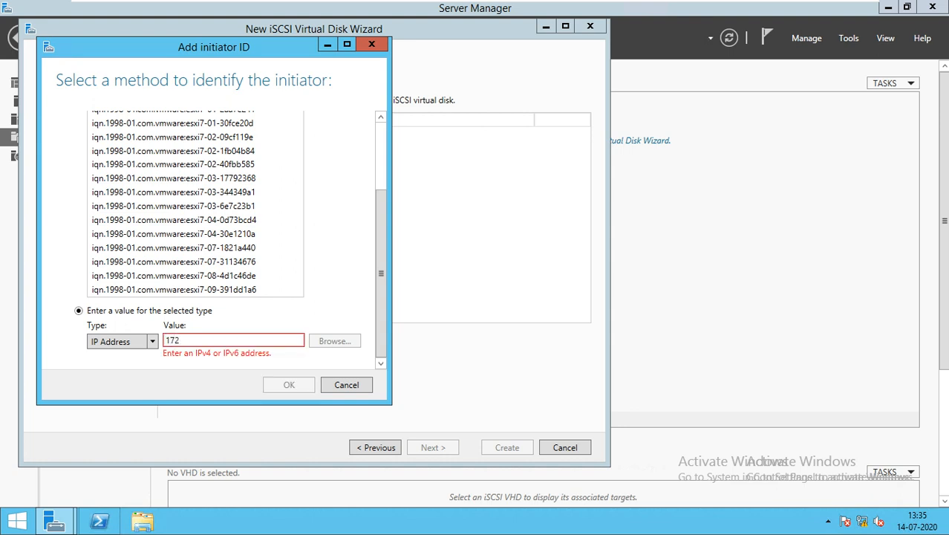
pyautogui.write('2')
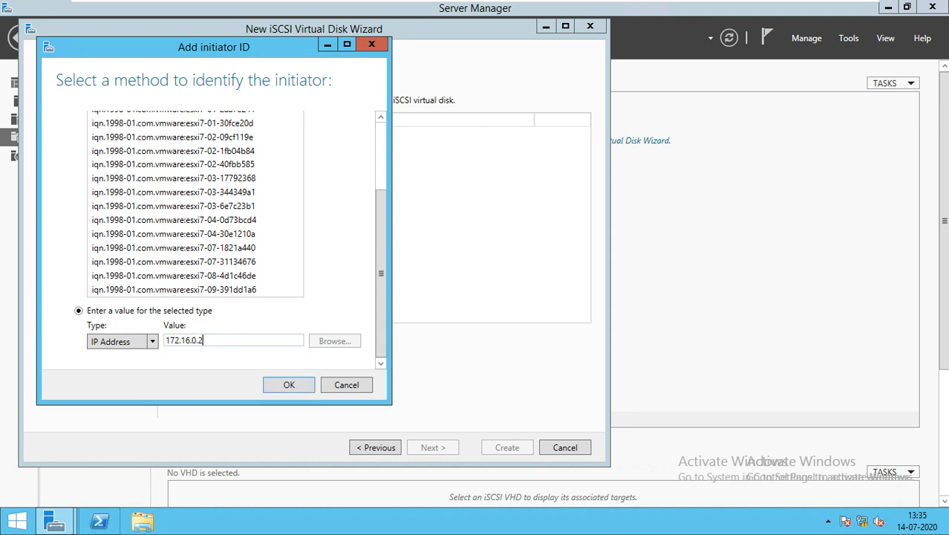
pyautogui.press('Return')
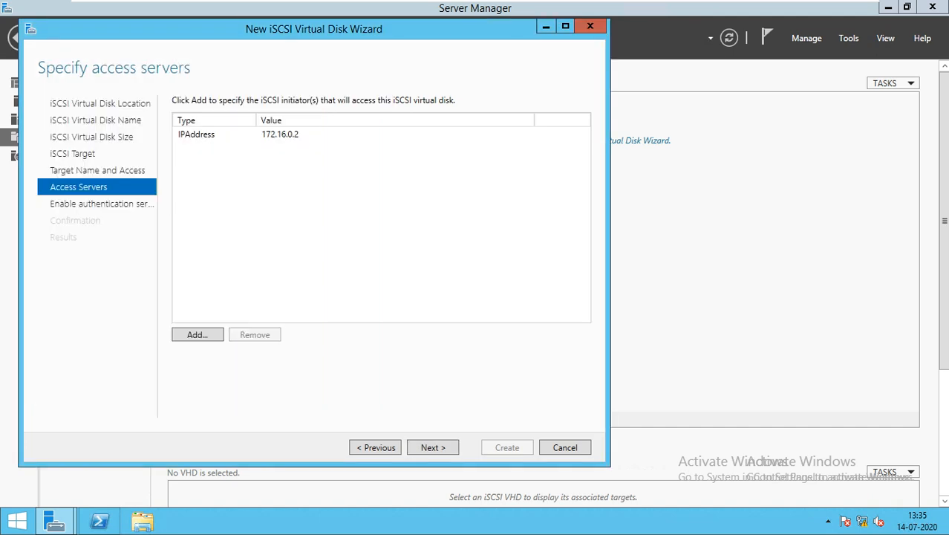
# - Add a second access server initiator of type IP Address with the value 172.16.0.3
pyautogui.click(196, 334)
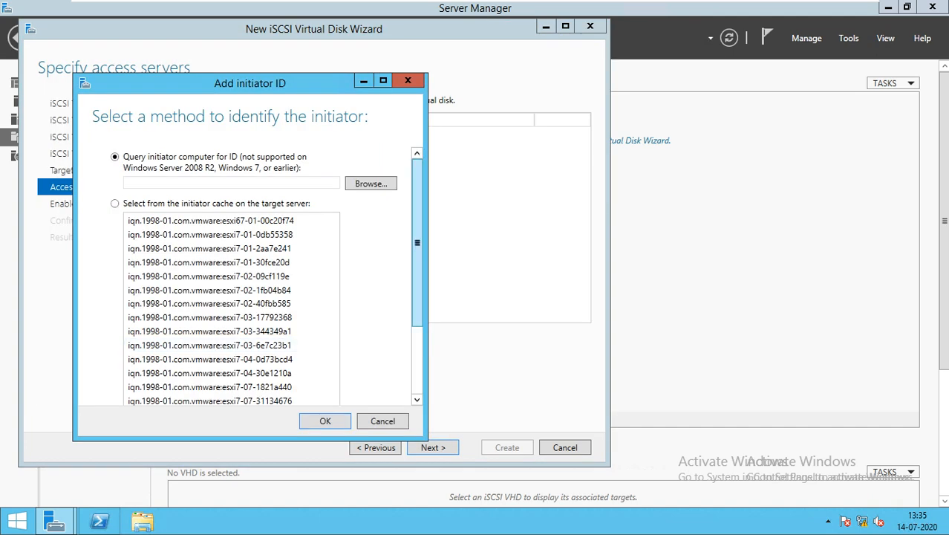
pyautogui.moveTo(417, 268); pyautogui.dragTo(417, 337)
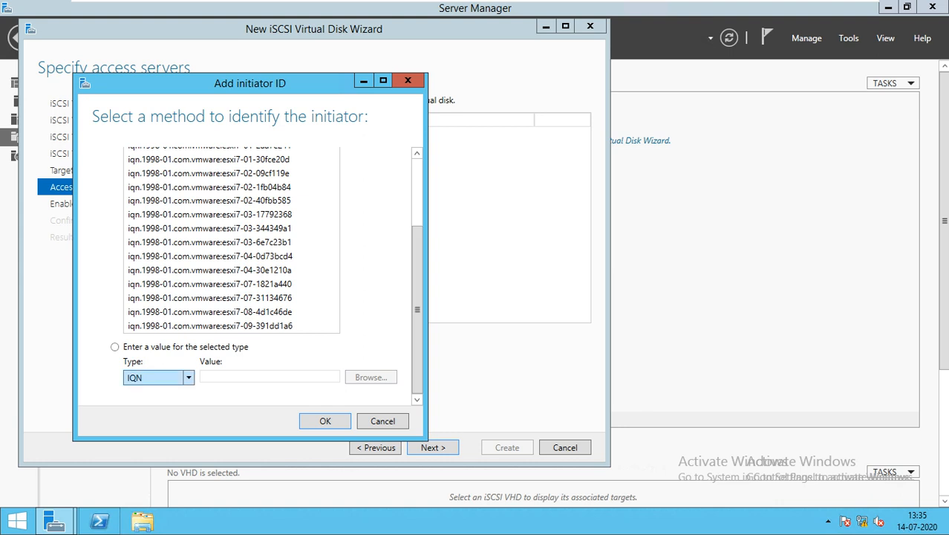
pyautogui.click(188, 377)
pyautogui.click(148, 420)
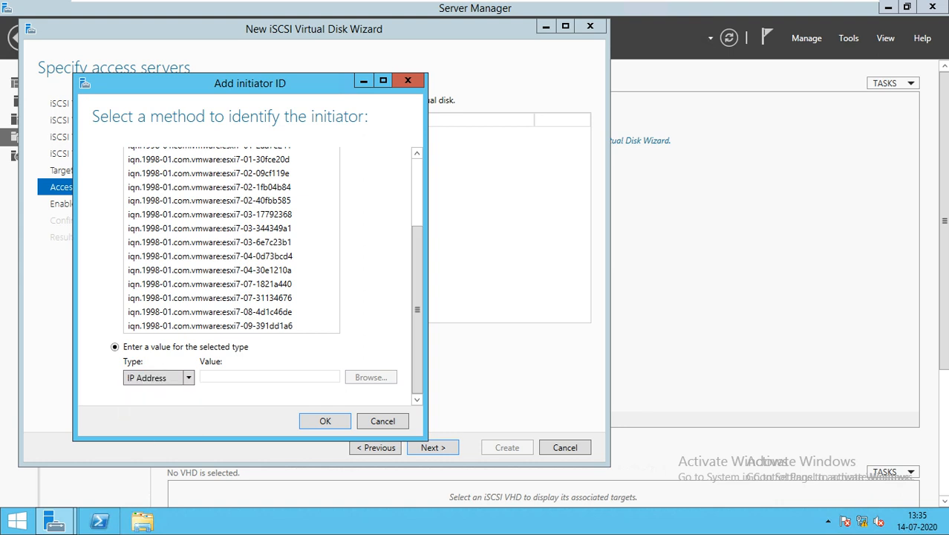
pyautogui.write('172')
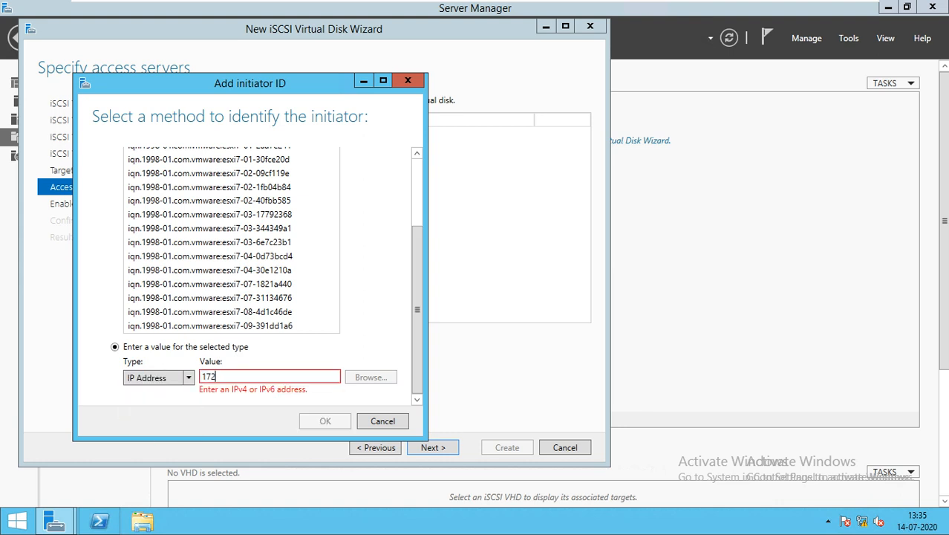
pyautogui.write('.16.0.3')
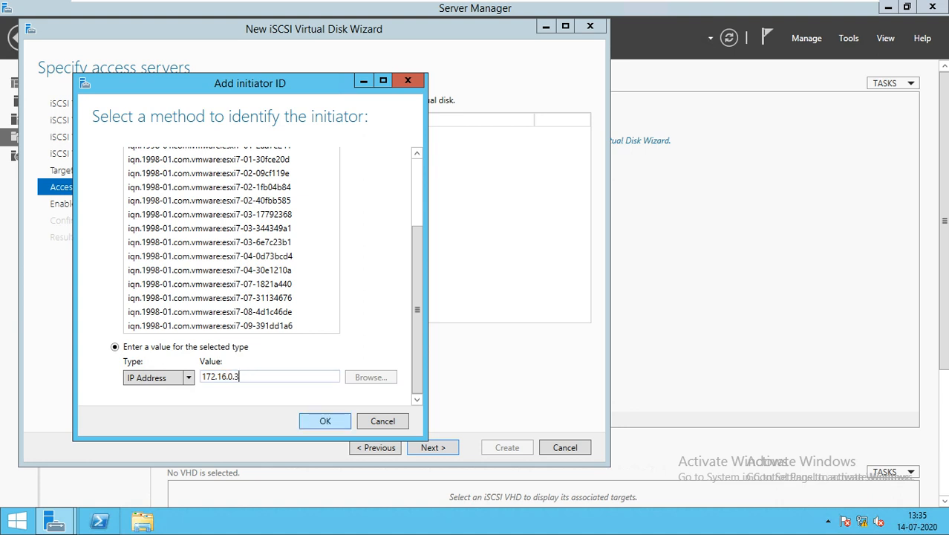
pyautogui.press('Return')
# - Add a third access server initiator of type IP Address with the value 172.16.0.4
pyautogui.click(197, 335)
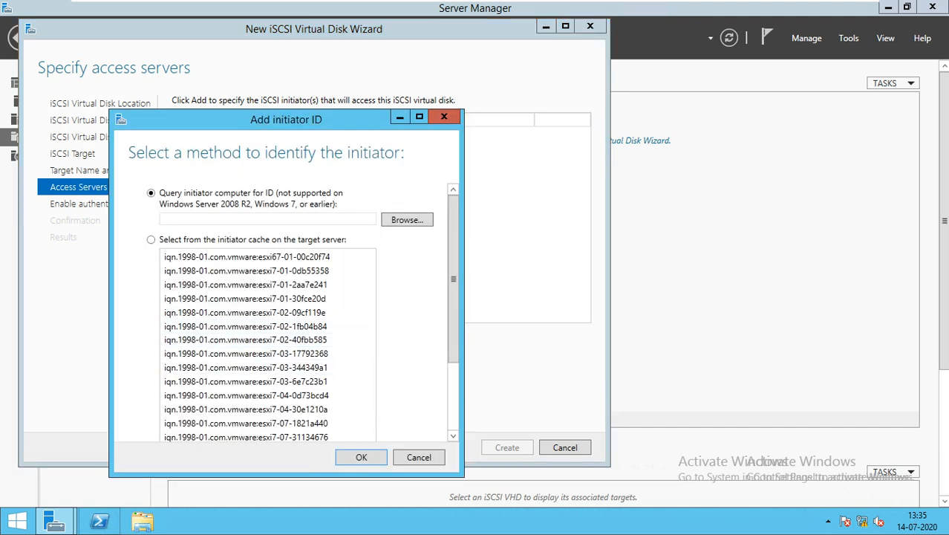
pyautogui.scroll(-3, 304, 312)
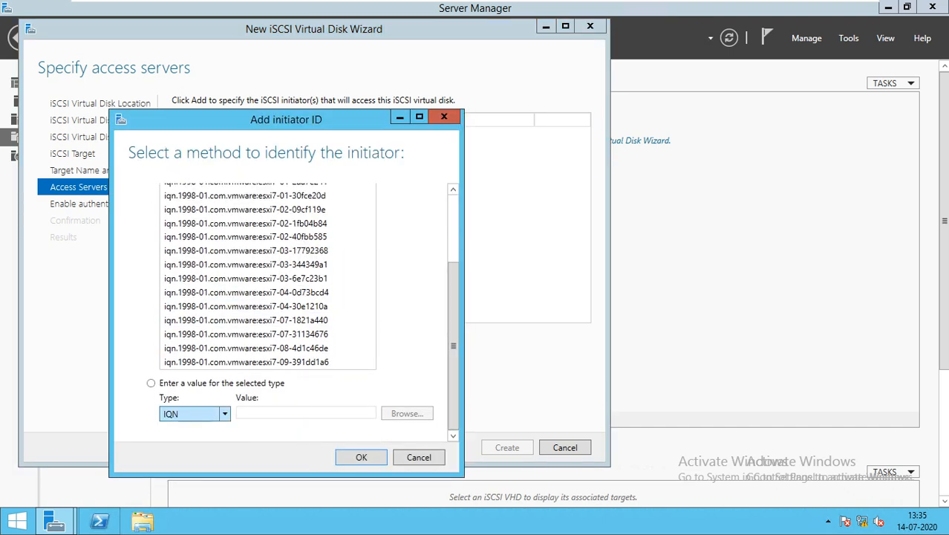
pyautogui.click(194, 413)
pyautogui.click(182, 457)
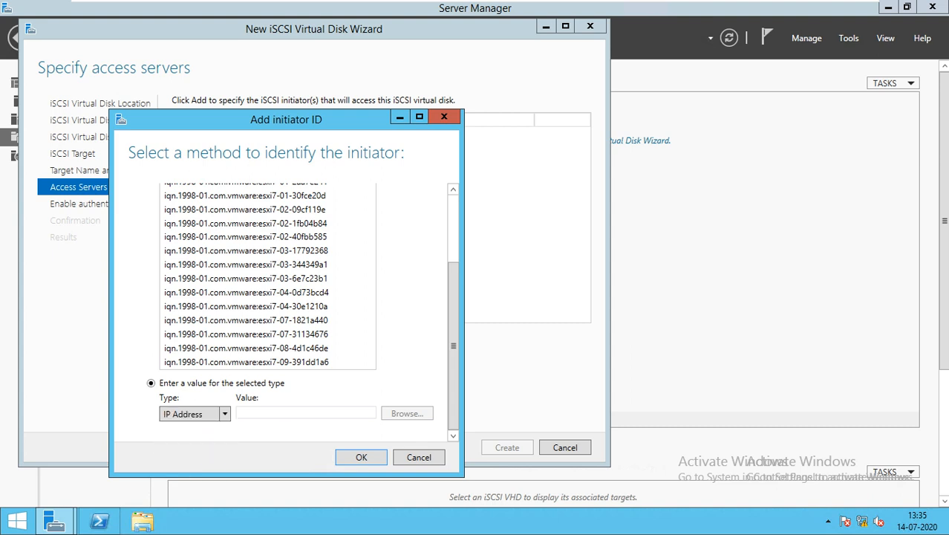
pyautogui.write('172')
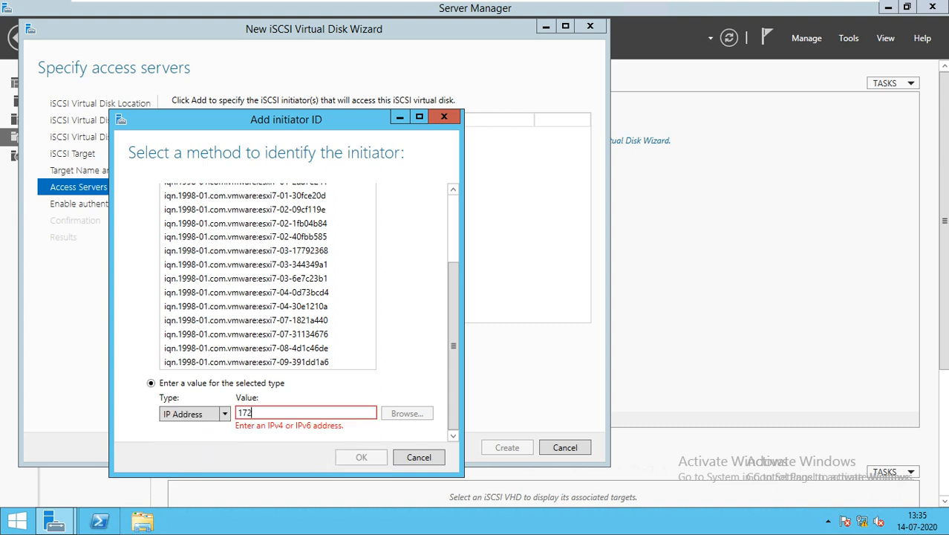
pyautogui.write('.16.0.4')
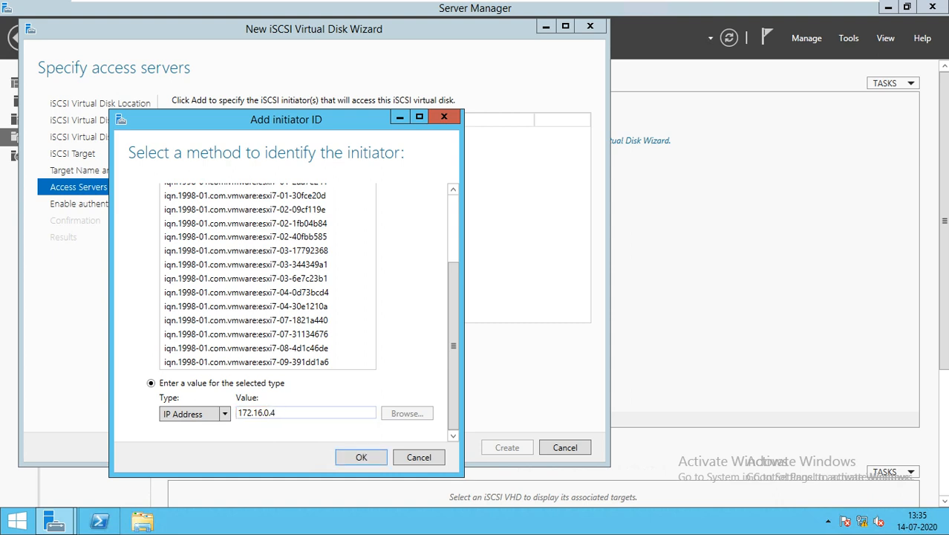
pyautogui.press('Return')
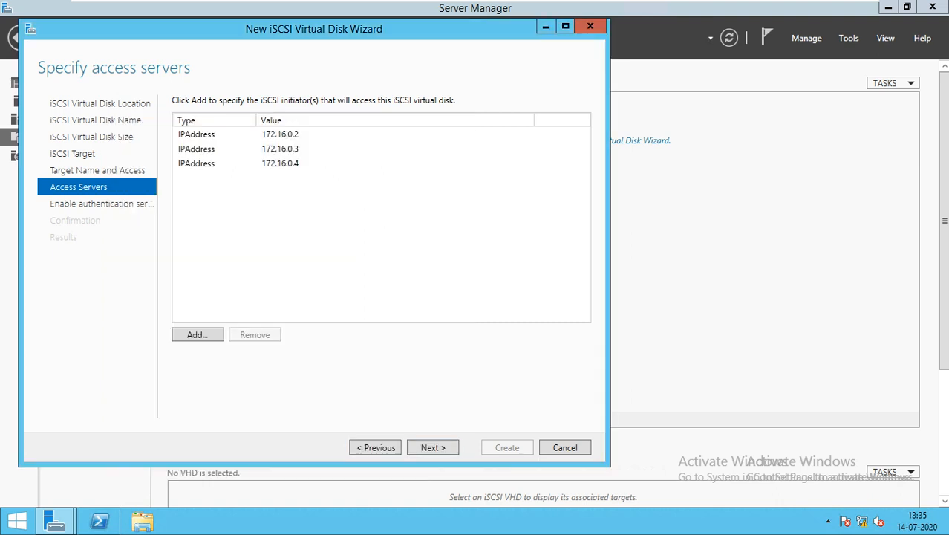
# - Create the iSCSI virtual disk and target with CHAP and reverse CHAP left disabled, and close the wizard
pyautogui.click(444, 450)
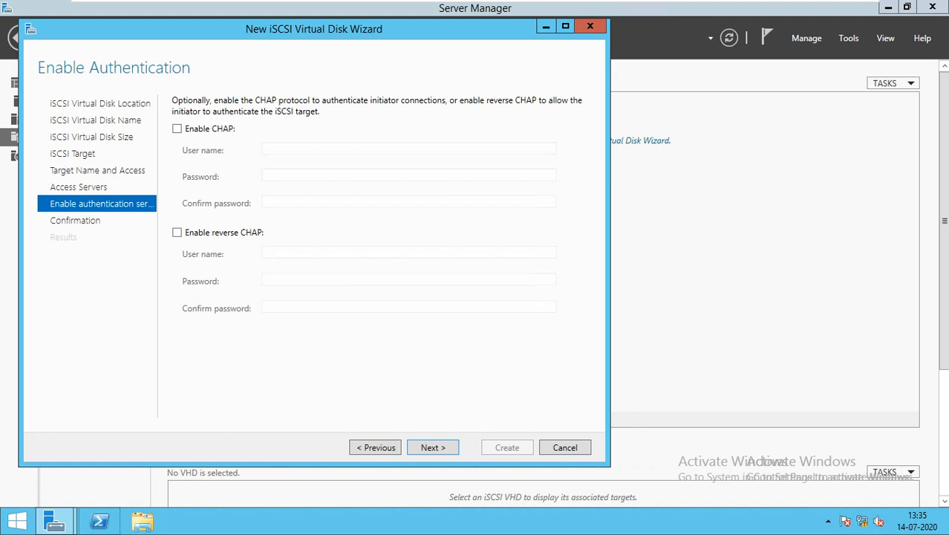
pyautogui.click(444, 450)
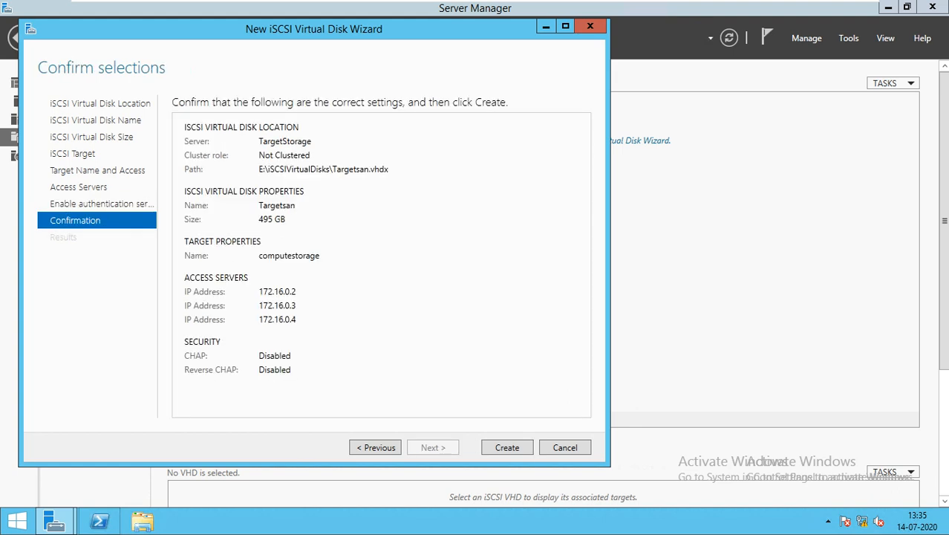
pyautogui.click(524, 446)
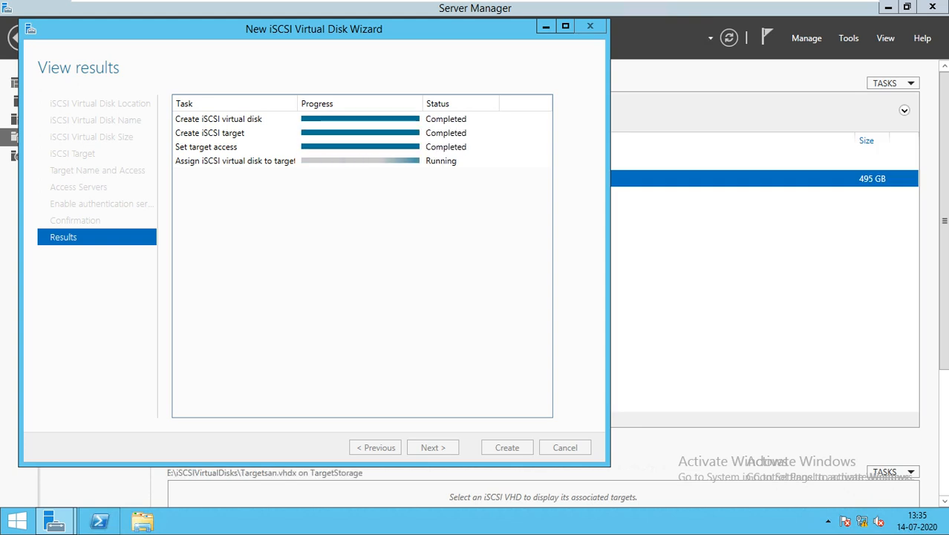
pyautogui.click(590, 26)
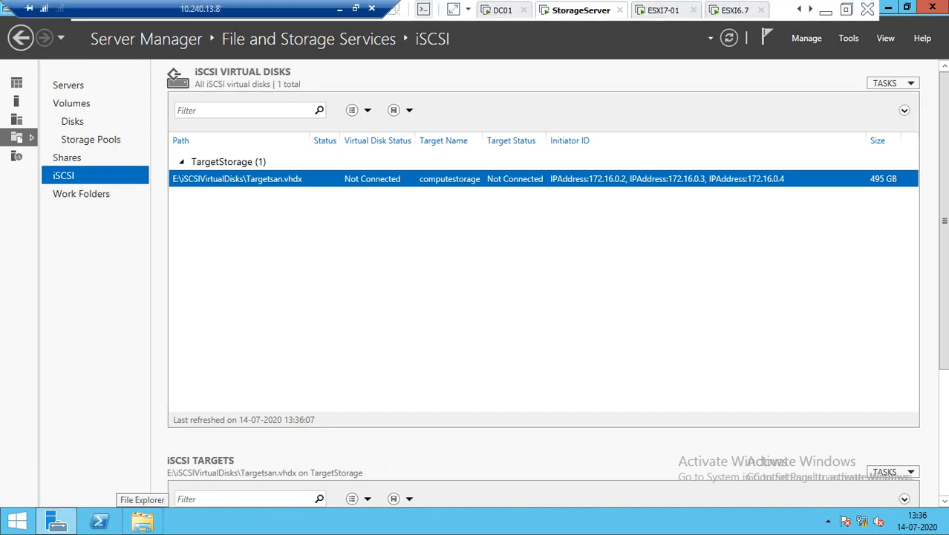
# - Switch to the DC01 machine, rescan the storage adapters of host 172.16.0.2 and refresh its device list
pyautogui.click(502, 11)
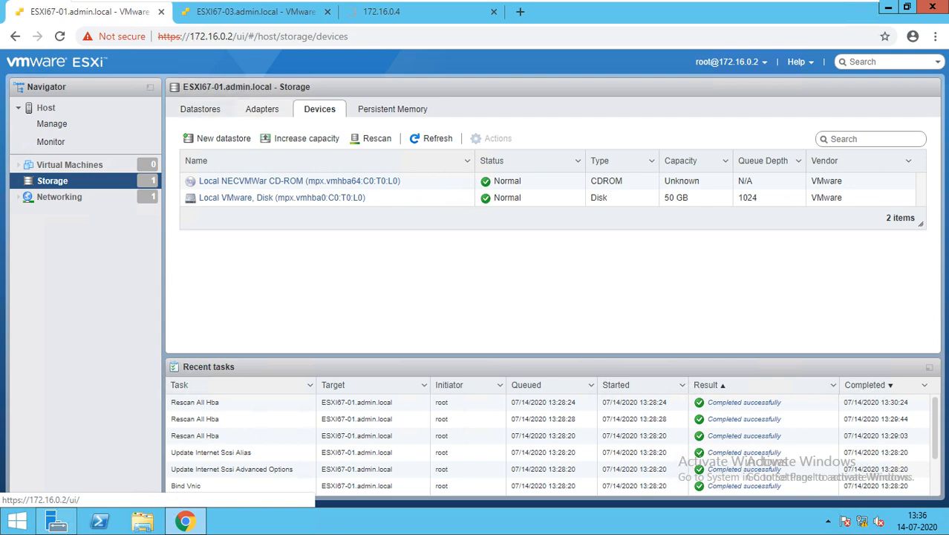
pyautogui.click(263, 108)
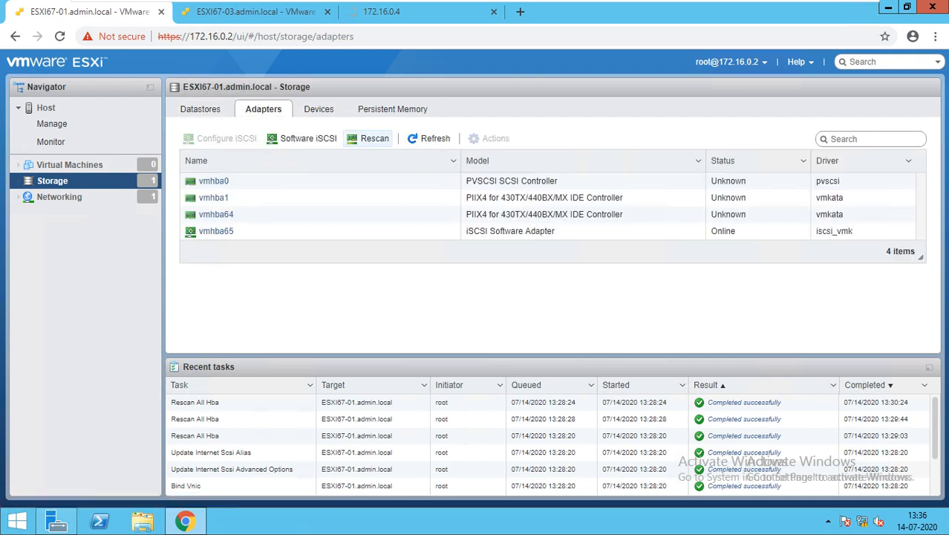
pyautogui.click(371, 139)
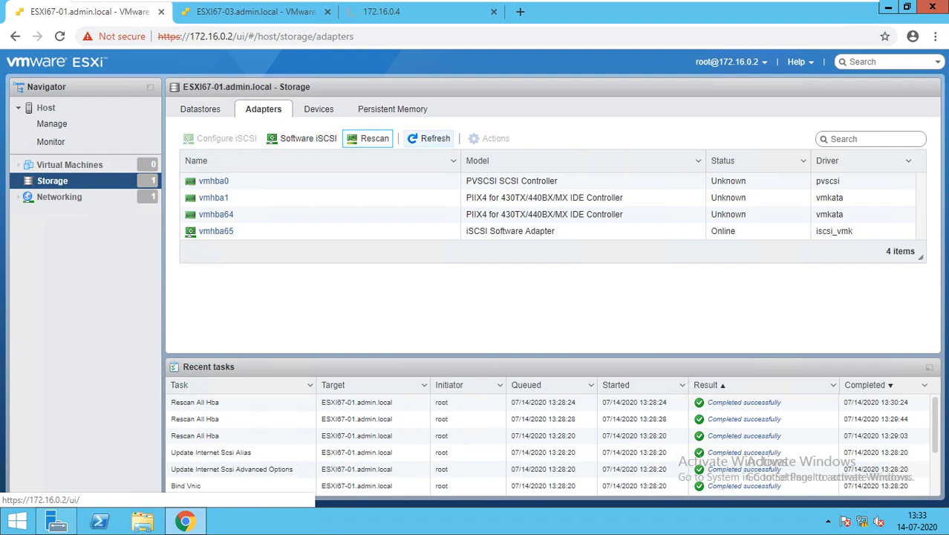
pyautogui.click(430, 139)
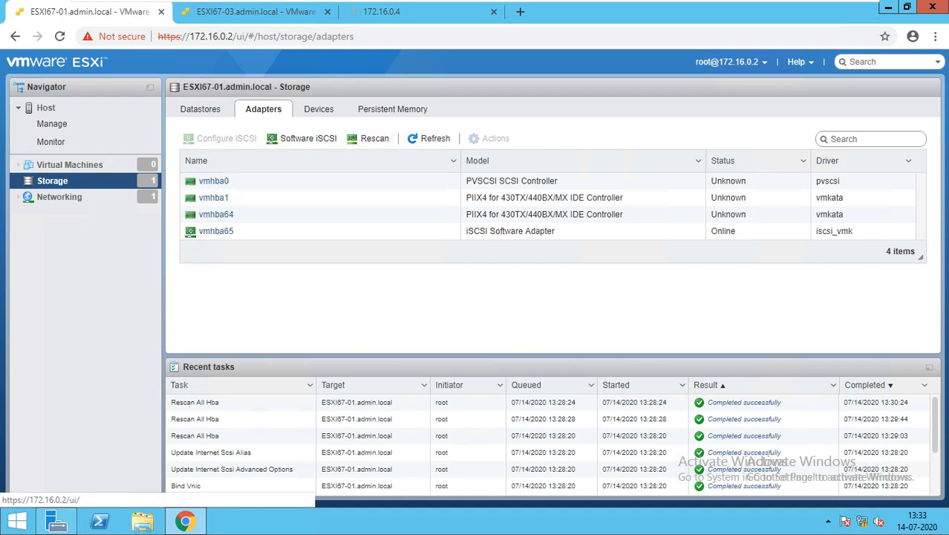
pyautogui.click(319, 109)
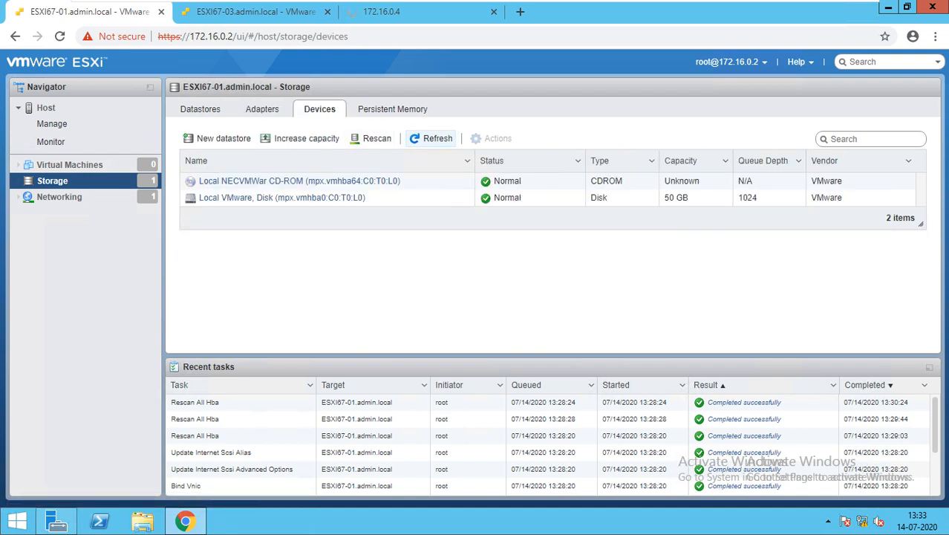
pyautogui.click(431, 139)
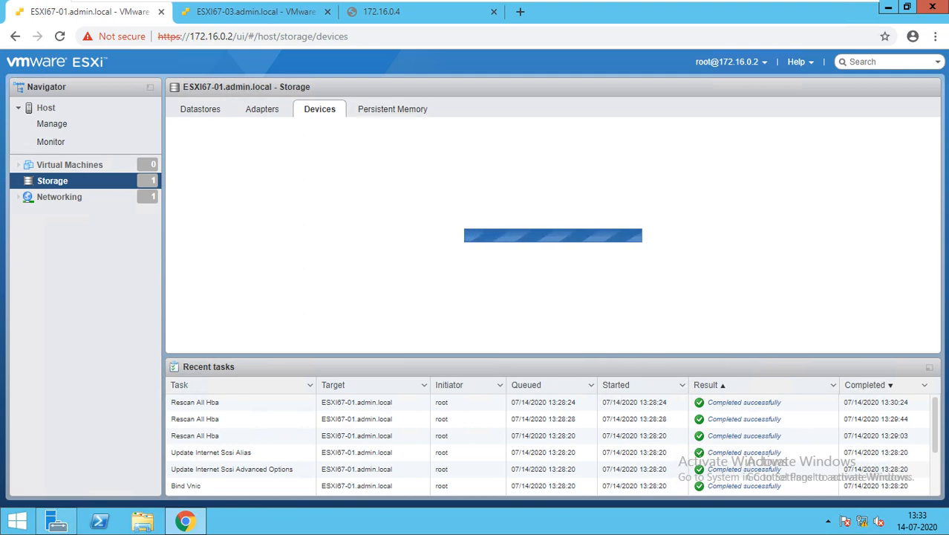
# - Accept the Customer Experience Improvement Program notice on host 172.16.0.3 and show its storage adapters
pyautogui.click(256, 12)
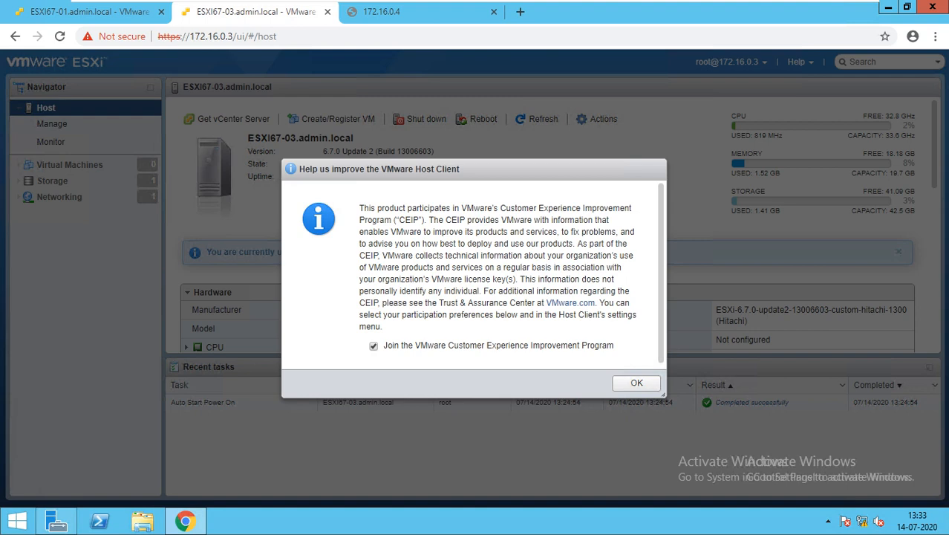
pyautogui.click(637, 383)
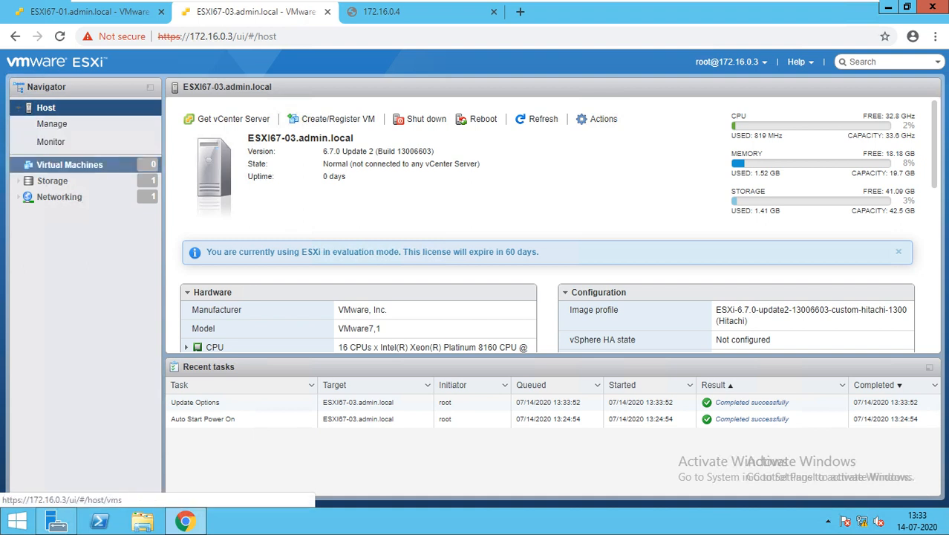
pyautogui.click(52, 181)
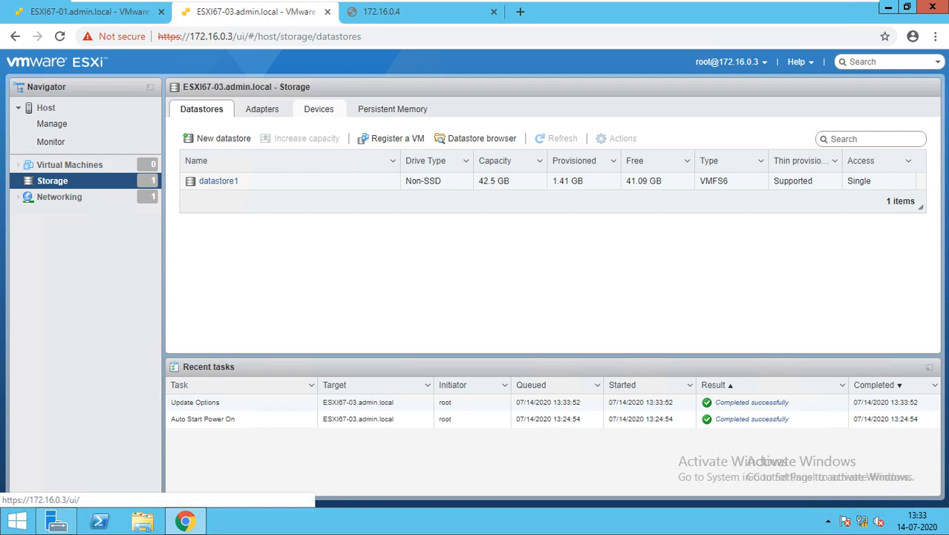
pyautogui.click(262, 109)
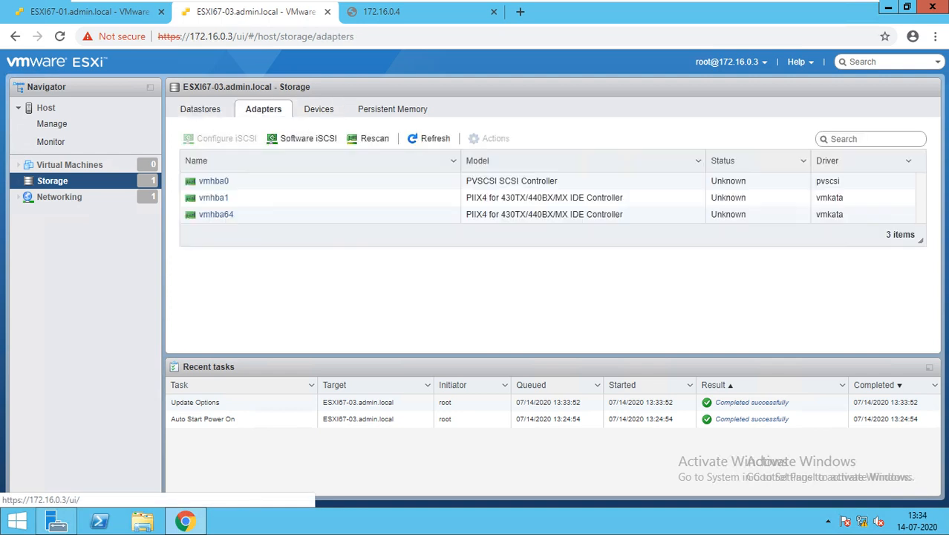
# - Enable software iSCSI in the iSCSI configuration of host 172.16.0.3
pyautogui.click(302, 139)
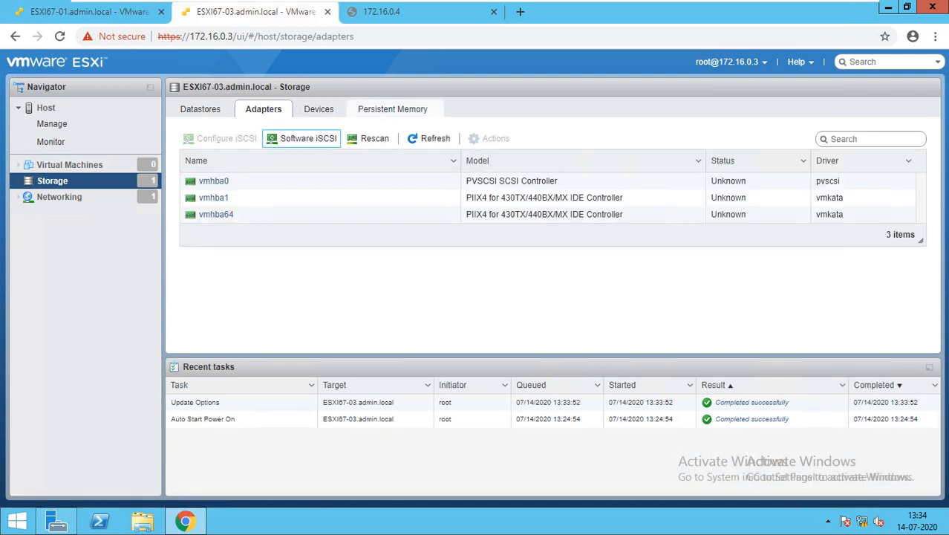
pyautogui.click(306, 138)
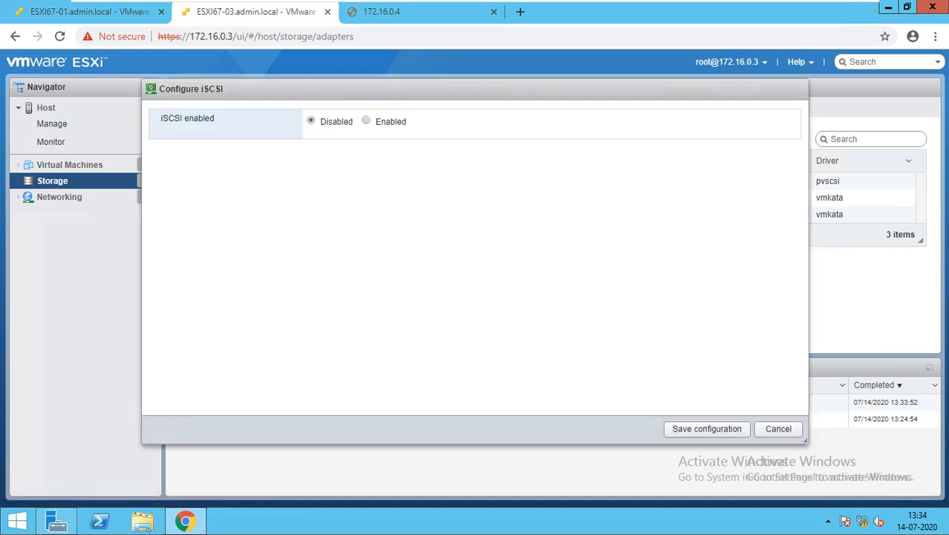
pyautogui.click(365, 121)
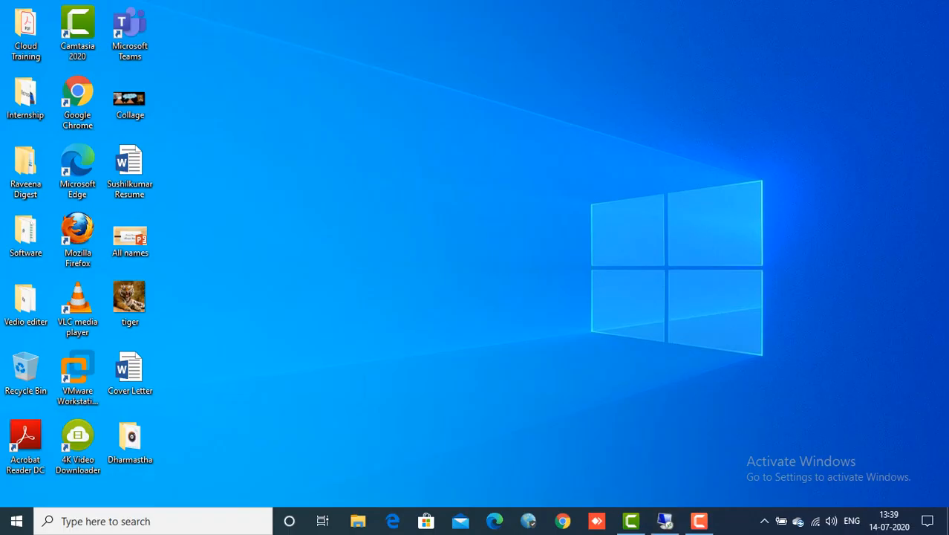
pyautogui.click(699, 520)
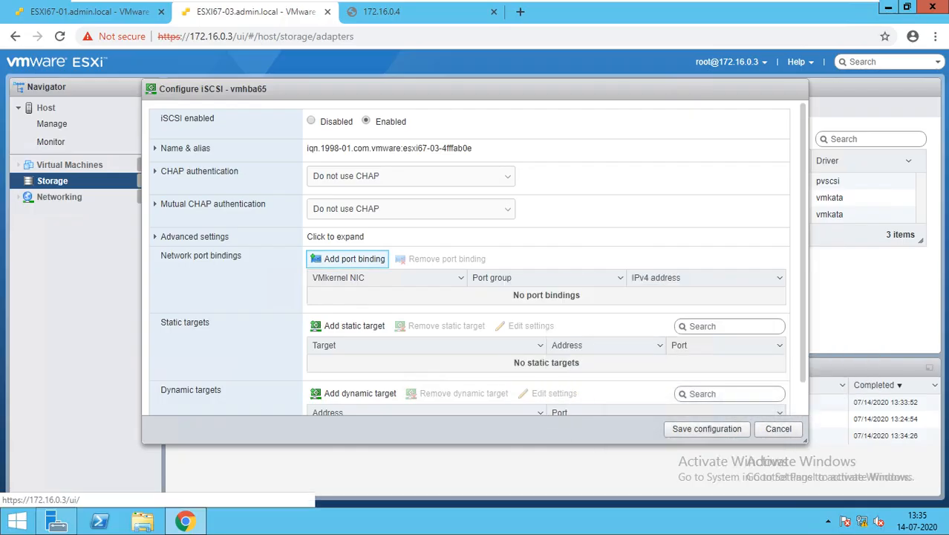
# - Add a network port binding to the vmk0 VMkernel interface on the Management Network
pyautogui.click(349, 258)
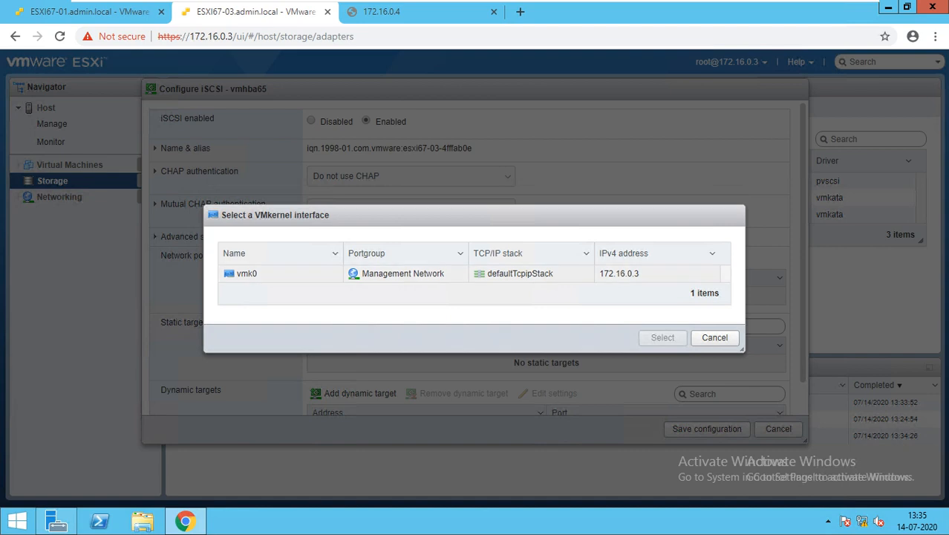
pyautogui.click(403, 273)
pyautogui.click(662, 338)
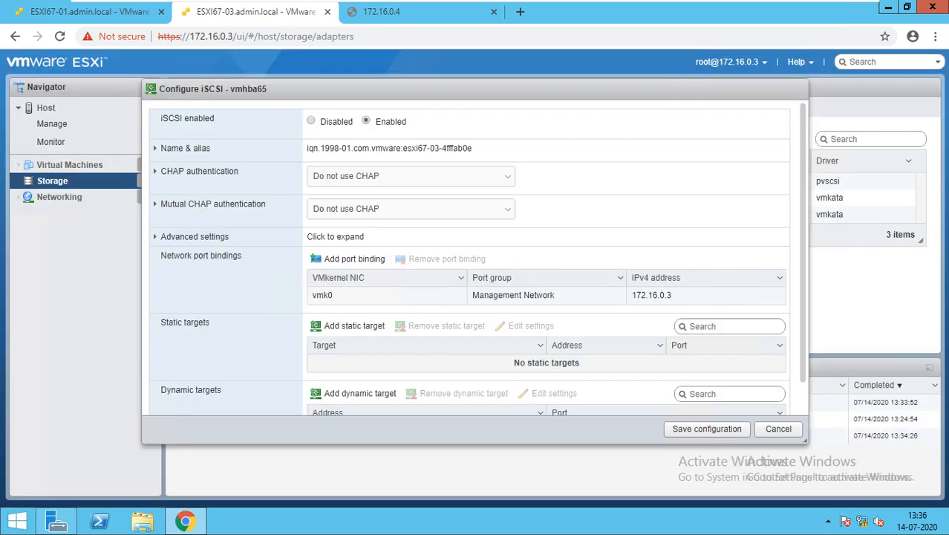
# - Add a dynamic iSCSI target with the address 172.16.0.20, keeping port 3260
pyautogui.scroll(-1, 475, 258)
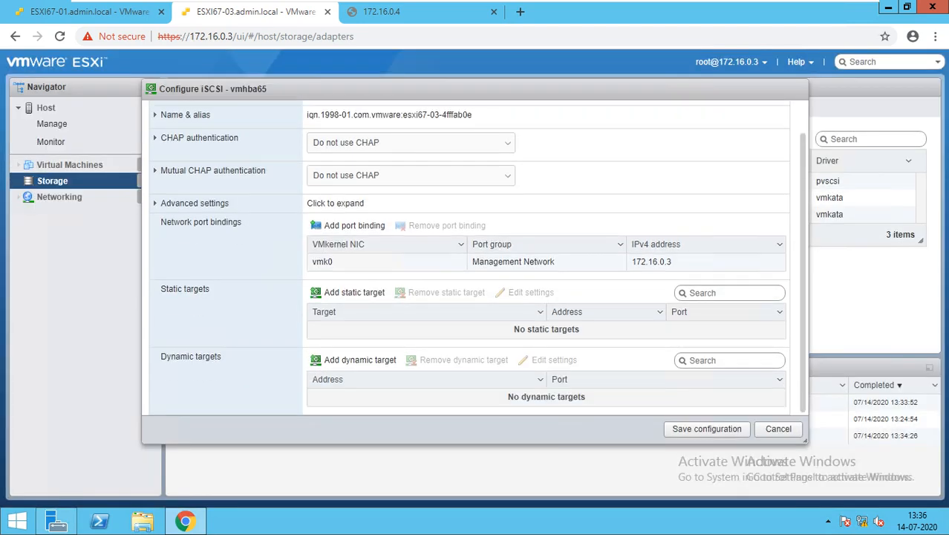
pyautogui.click(355, 359)
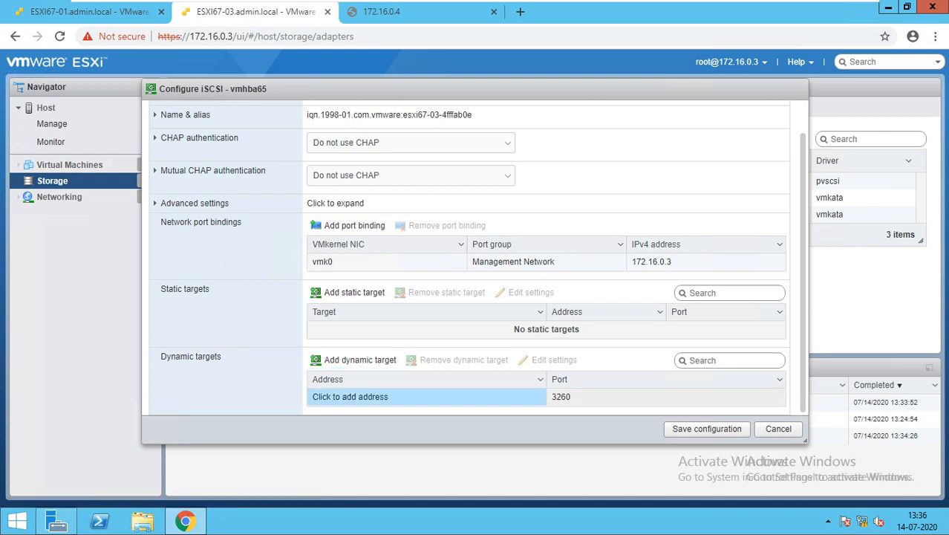
pyautogui.click(350, 396)
pyautogui.write('172')
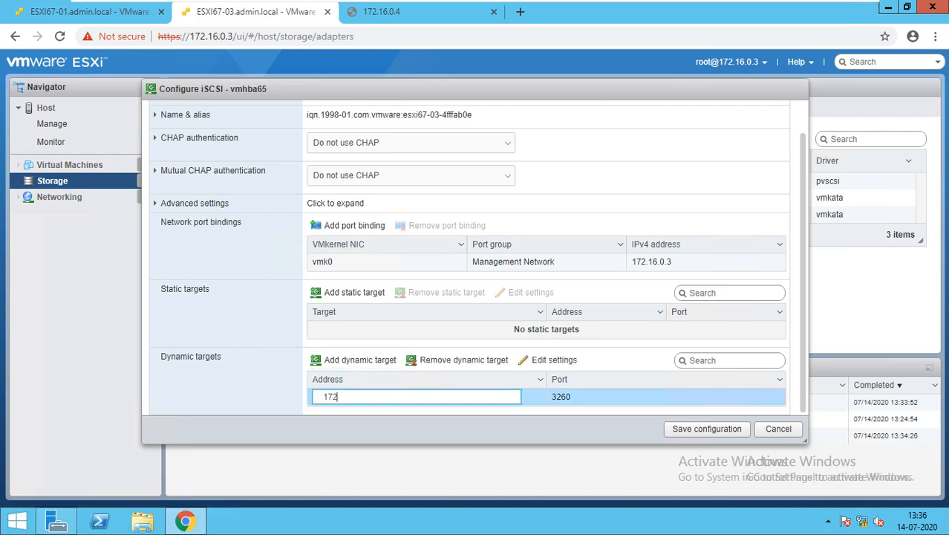
pyautogui.write('.16.0.20')
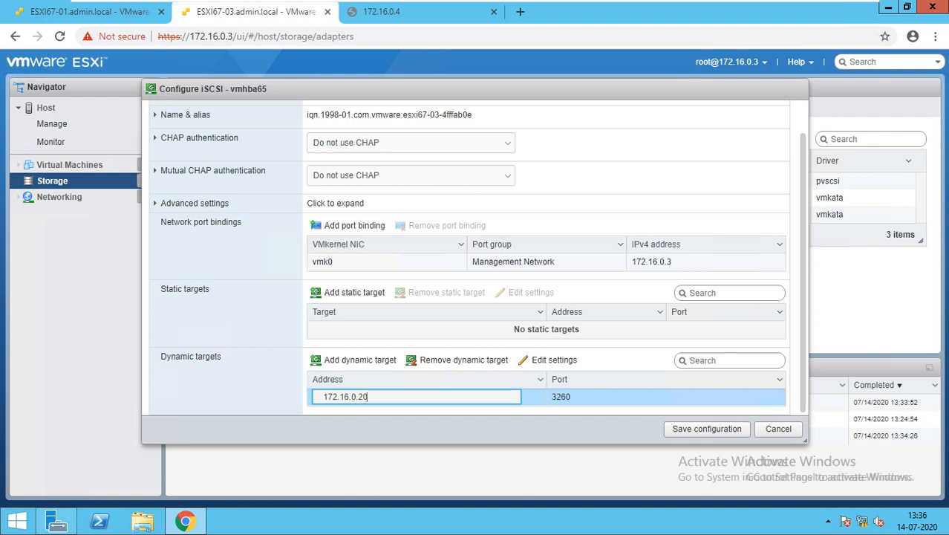
# - Try to save the iSCSI configuration of host 172.16.0.3, close it and refresh the storage adapter list
pyautogui.click(706, 428)
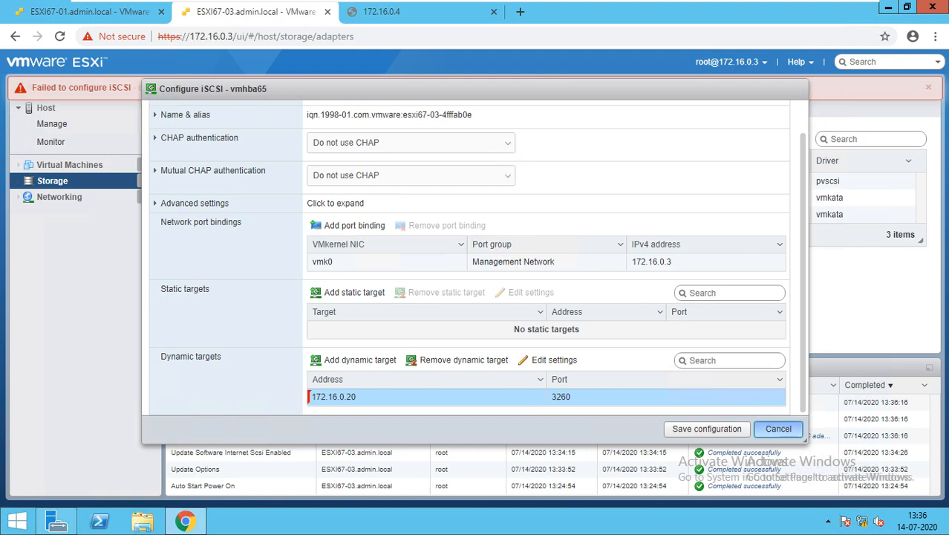
pyautogui.click(778, 429)
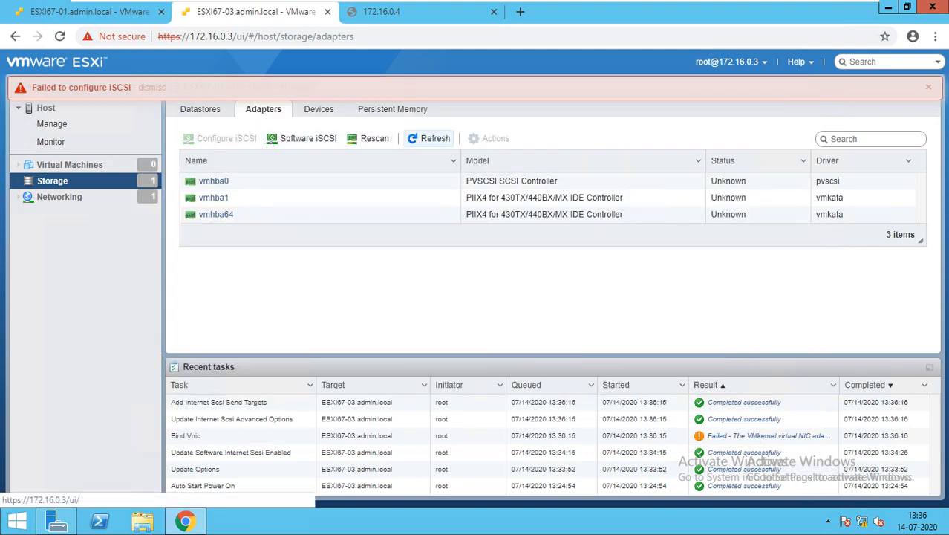
pyautogui.click(430, 138)
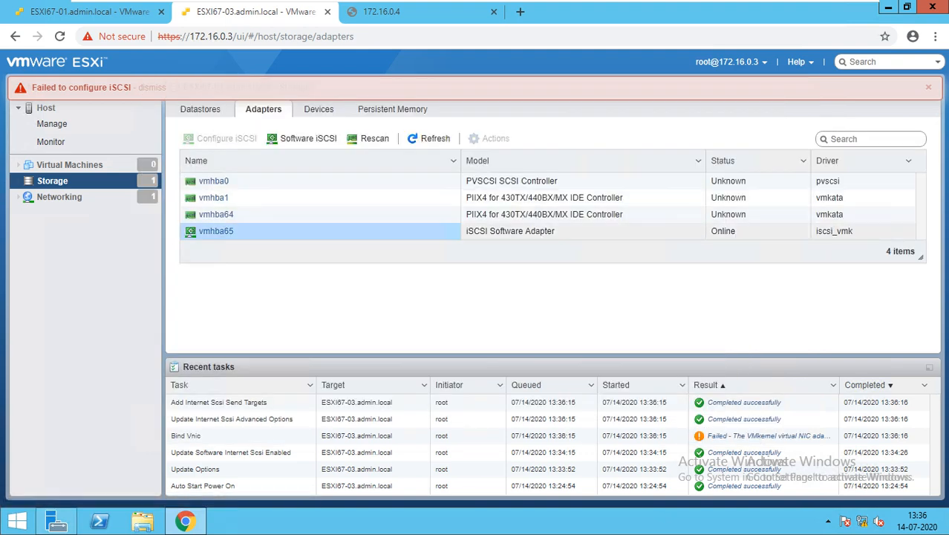
# - Configure iSCSI again for the vmhba65 software adapter, save the configuration and dismiss the notifications
pyautogui.click(216, 231)
pyautogui.click(219, 138)
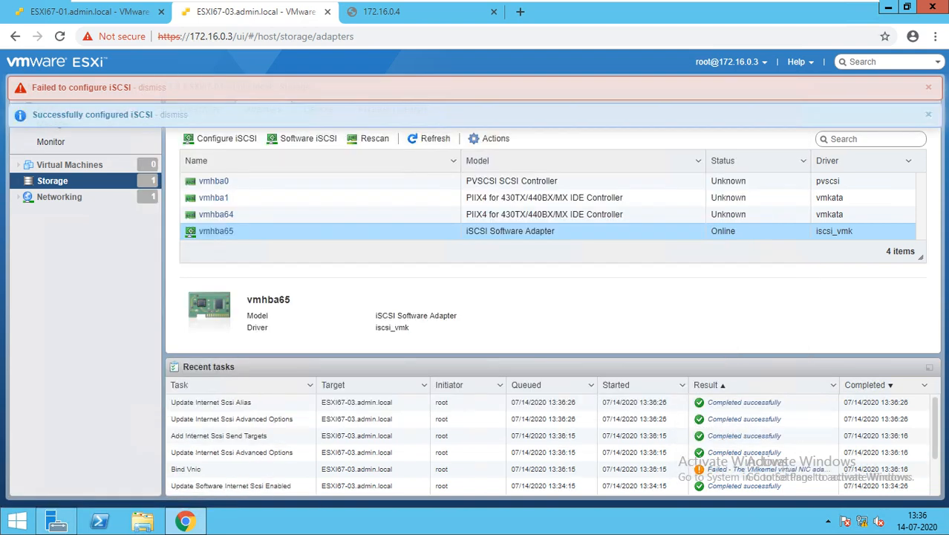
pyautogui.tripleClick(92, 115)
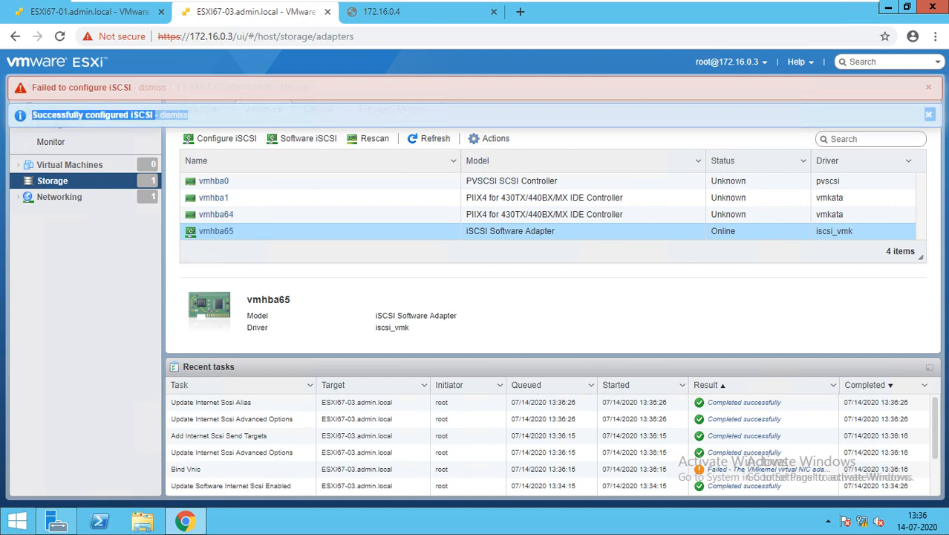
pyautogui.click(928, 87)
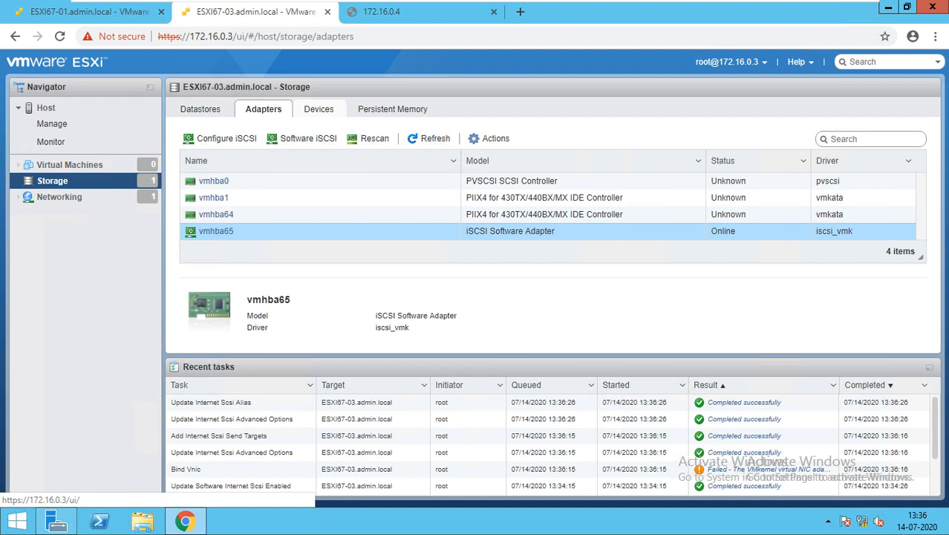
# - Show the storage devices of host 172.16.0.3, and refresh the device list of host 172.16.0.2
pyautogui.click(319, 108)
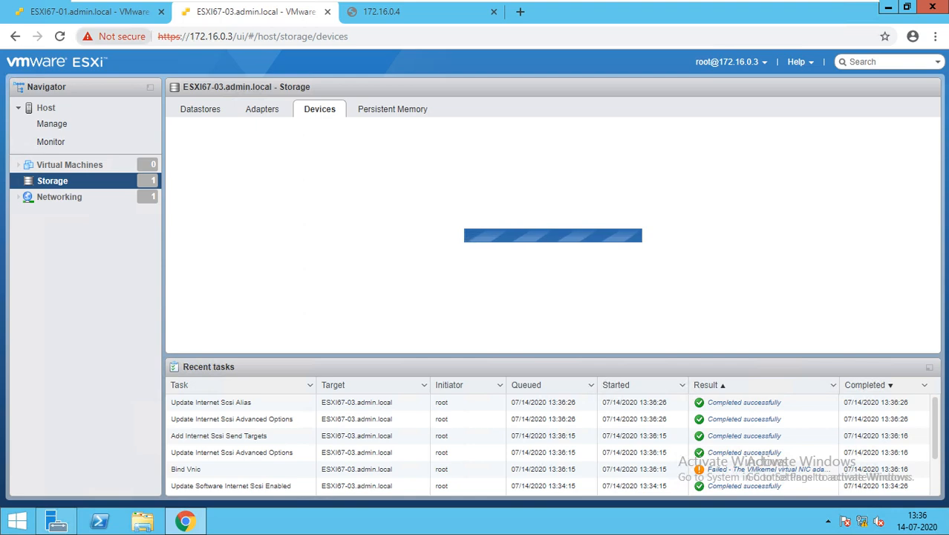
pyautogui.hotkey('ctrl', 'Tab')
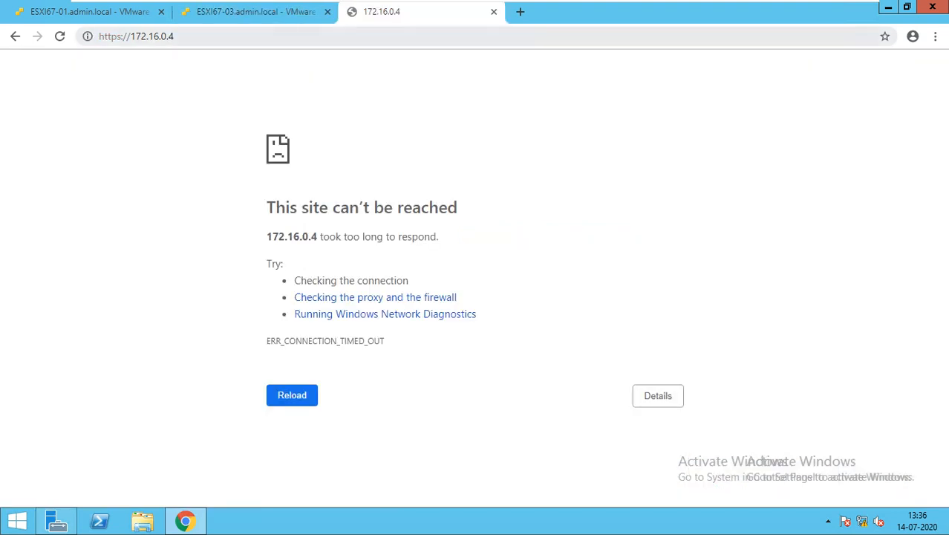
pyautogui.hotkey('ctrl', 'shift', 'Tab')
pyautogui.hotkey('ctrl', 'shift', 'Tab')
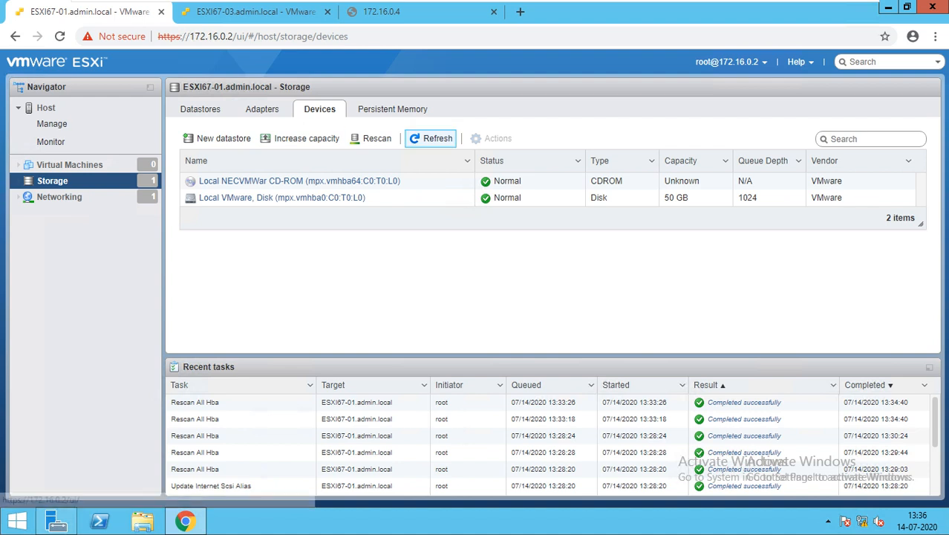
pyautogui.click(431, 138)
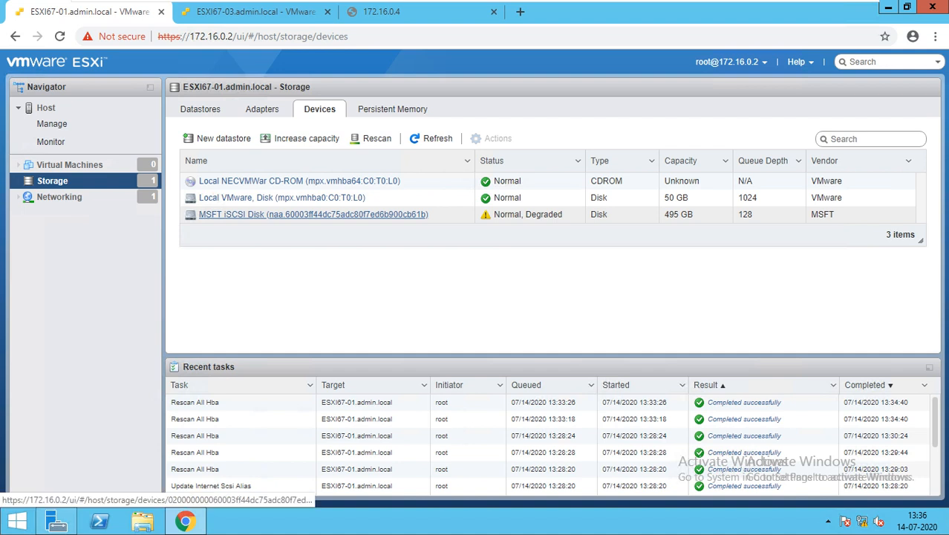
# - Create a full-disk VMFS 6 datastore named Computestoarge on the MSFT iSCSI Disk, accepting the erasure, and show the host's datastores
pyautogui.click(312, 214)
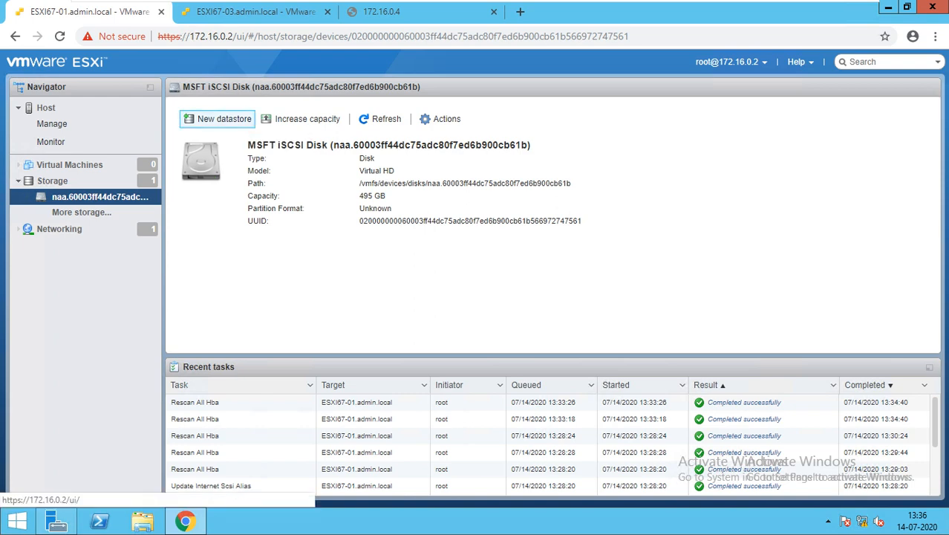
pyautogui.click(219, 119)
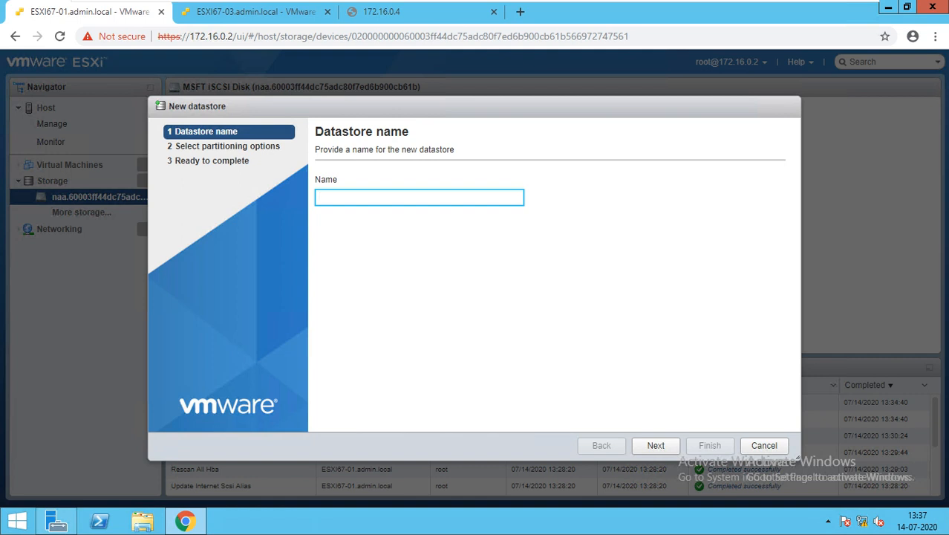
pyautogui.write('Computestoarge')
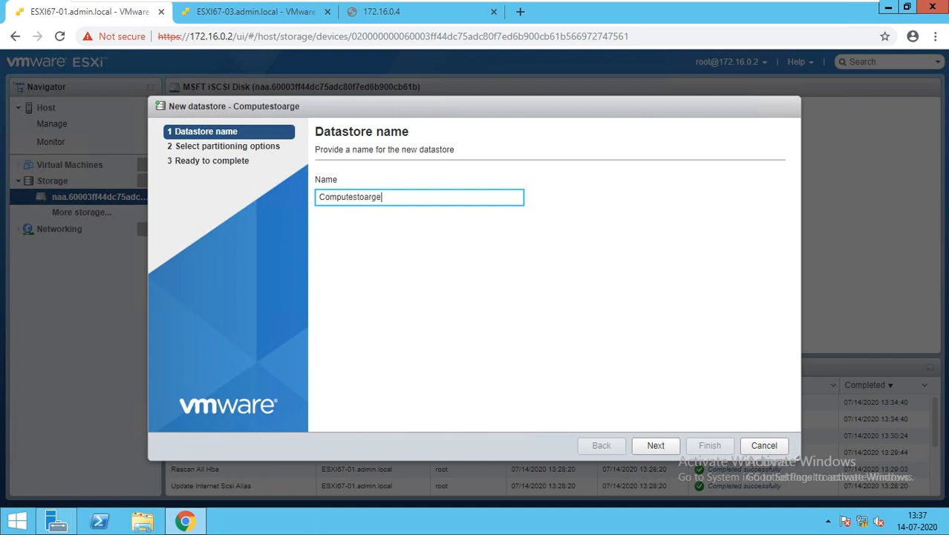
pyautogui.click(655, 444)
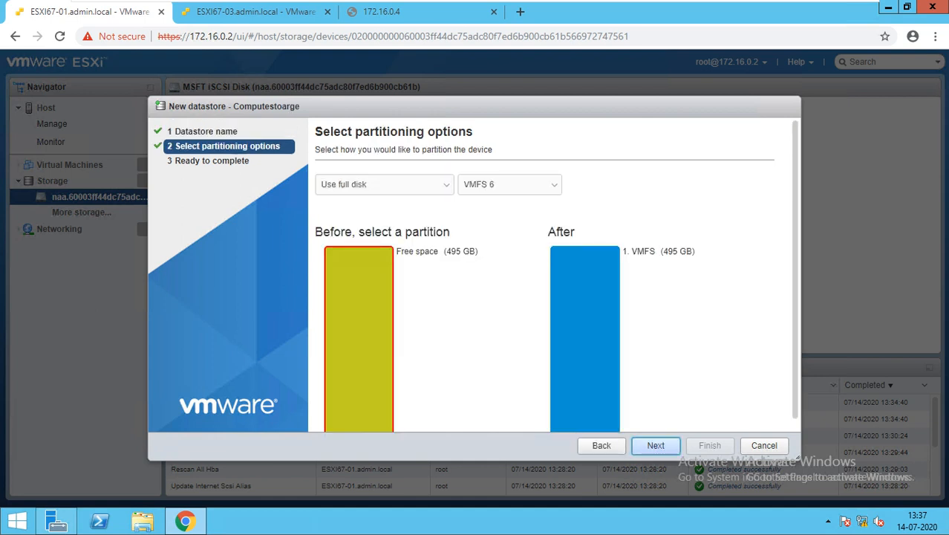
pyautogui.click(656, 445)
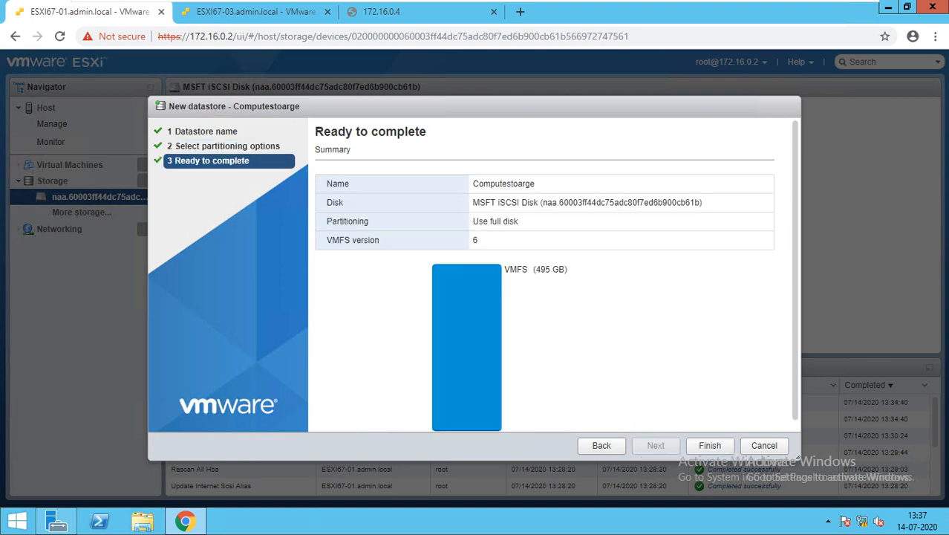
pyautogui.click(709, 444)
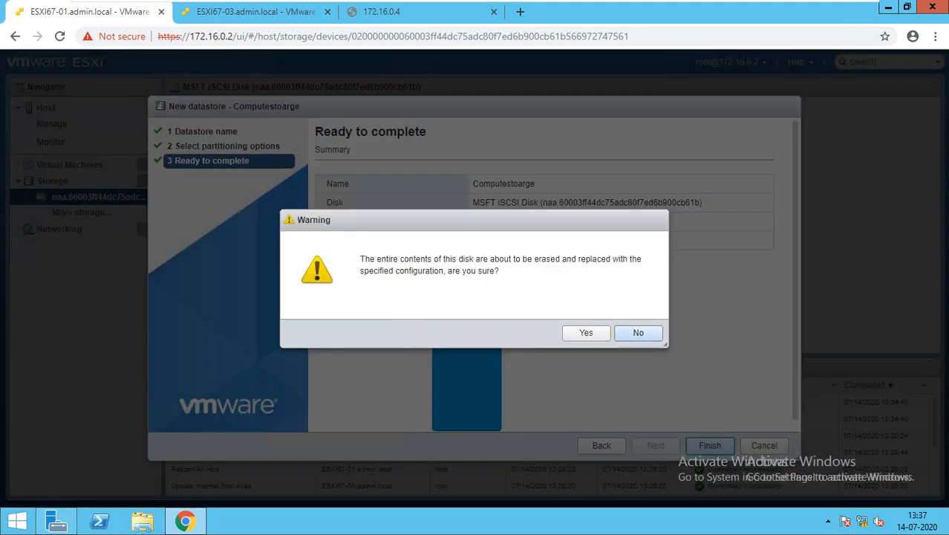
pyautogui.press('Return')
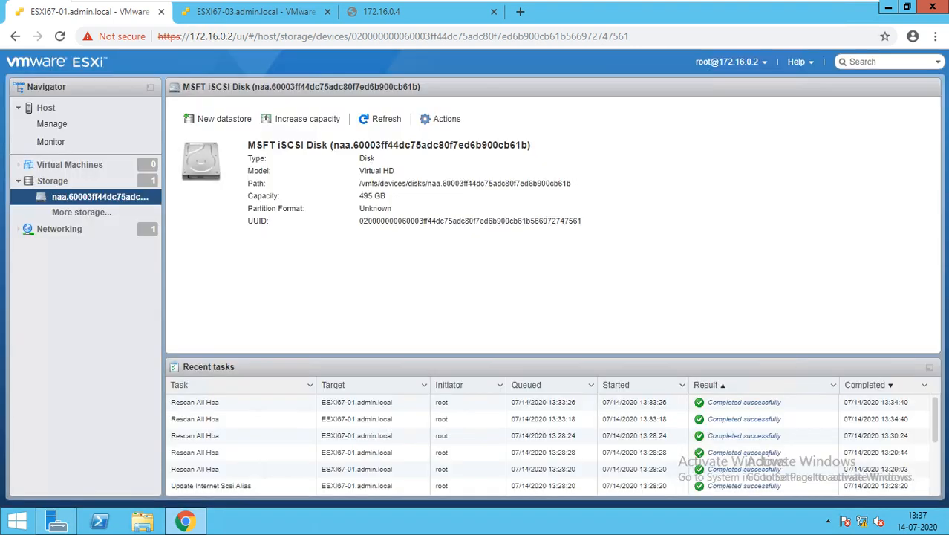
pyautogui.click(52, 181)
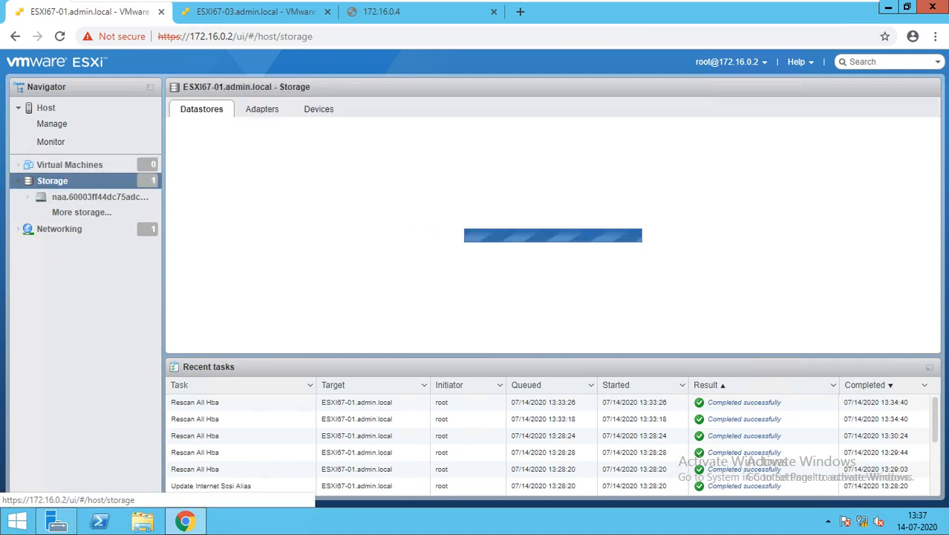
pyautogui.click(199, 109)
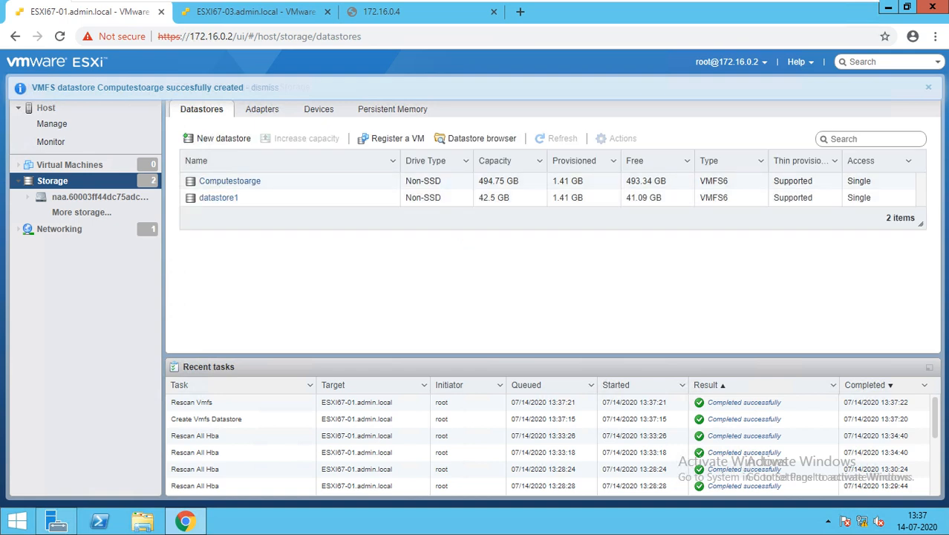
# - Refresh the storage devices of host 172.16.0.3, view the MSFT iSCSI Disk and check the host's datastores
pyautogui.click(256, 12)
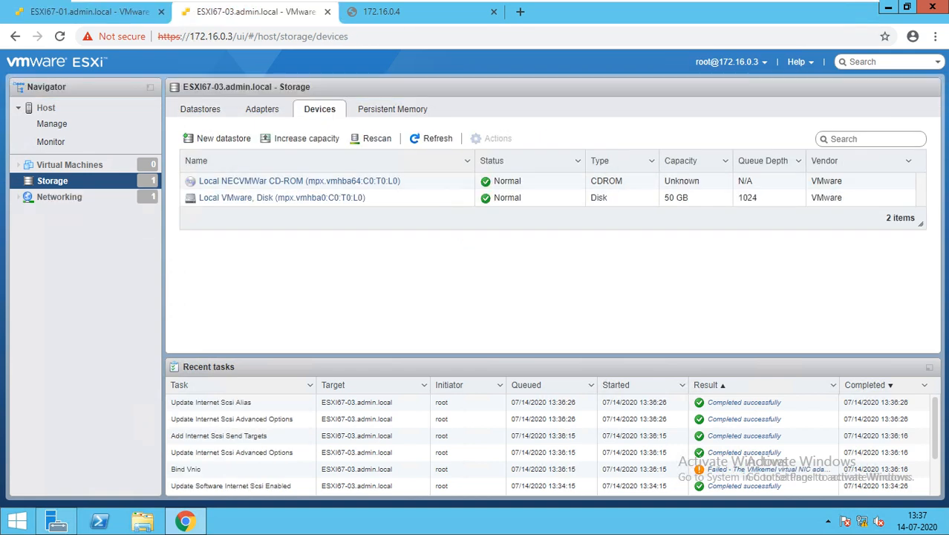
pyautogui.click(433, 138)
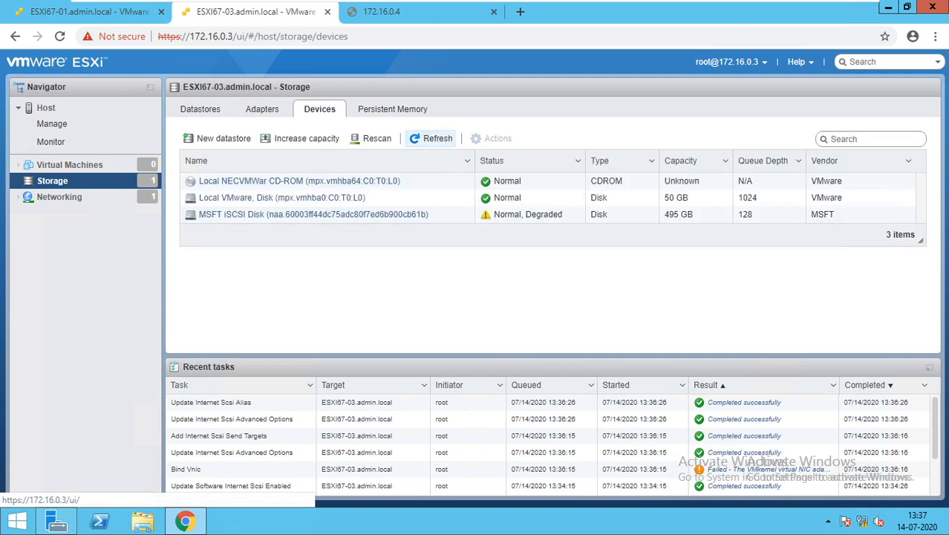
pyautogui.click(334, 214)
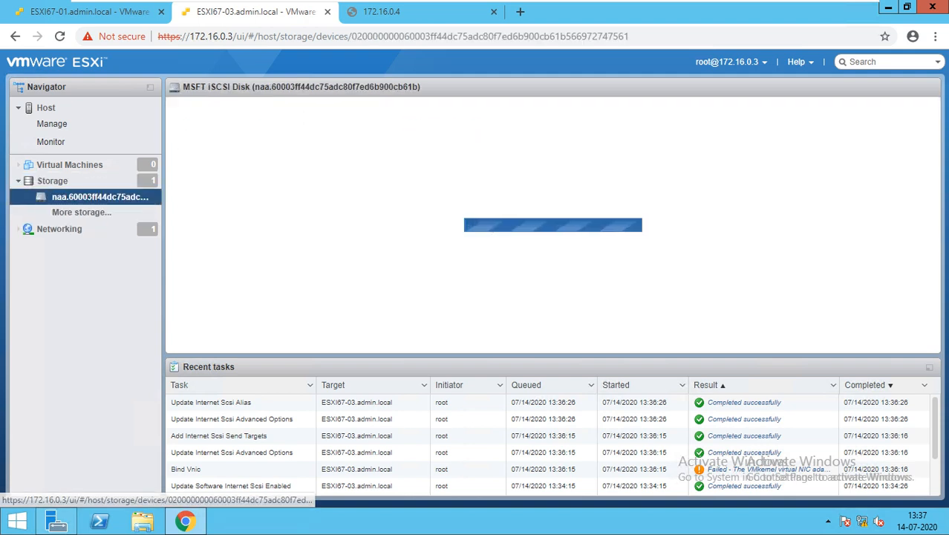
pyautogui.click(53, 181)
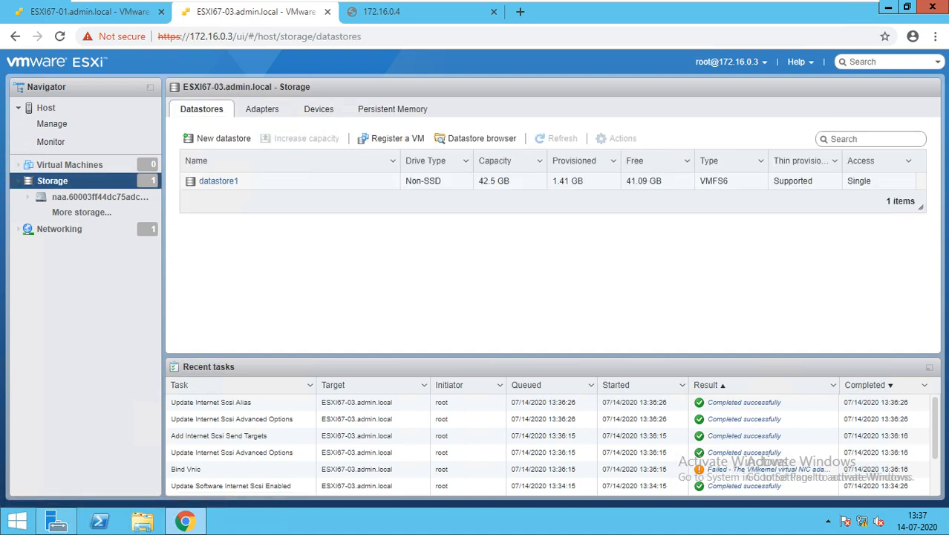
pyautogui.click(61, 37)
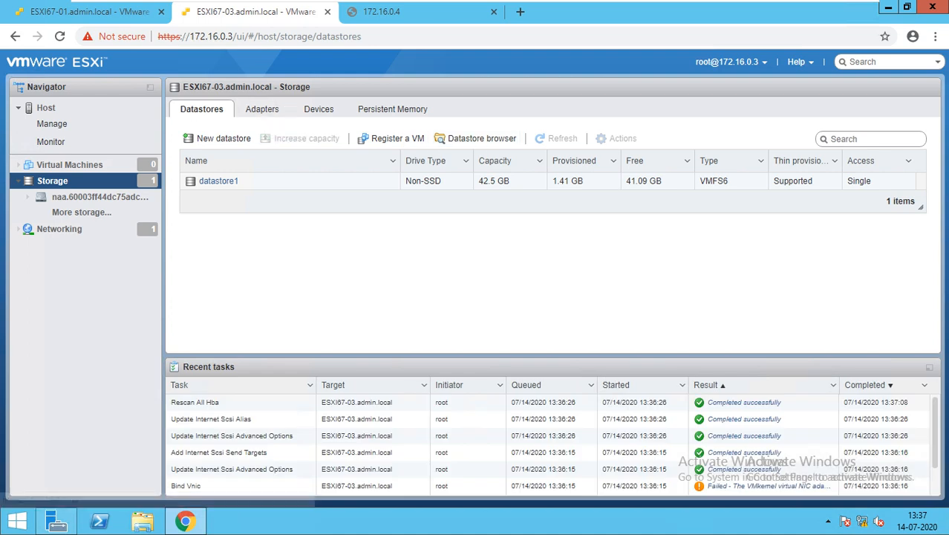
# - Rescan and refresh the storage devices of host 172.16.0.3, and check its datastore list again
pyautogui.click(262, 109)
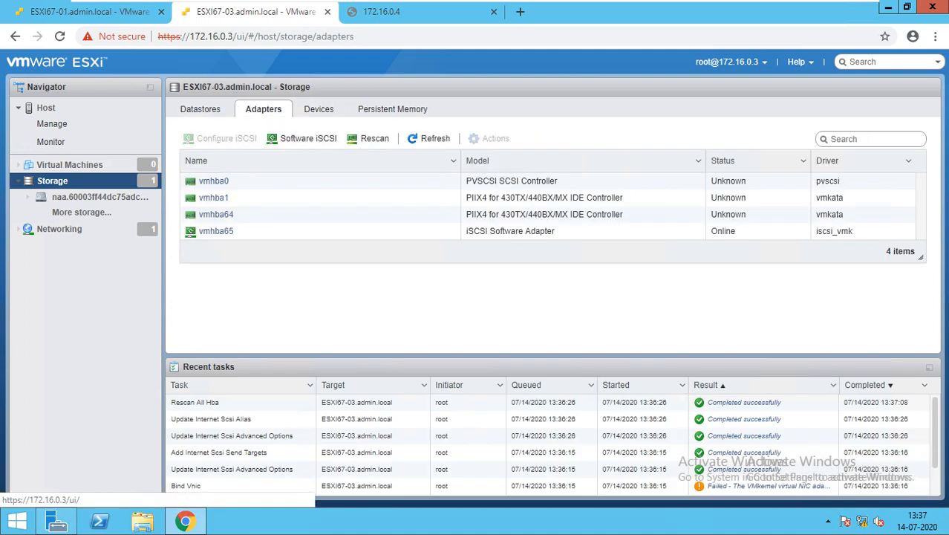
pyautogui.click(319, 108)
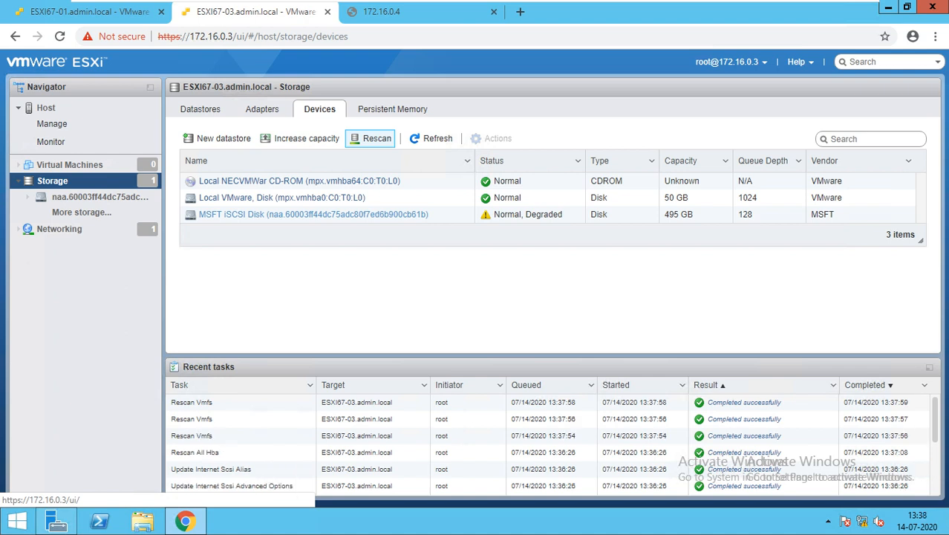
pyautogui.click(430, 138)
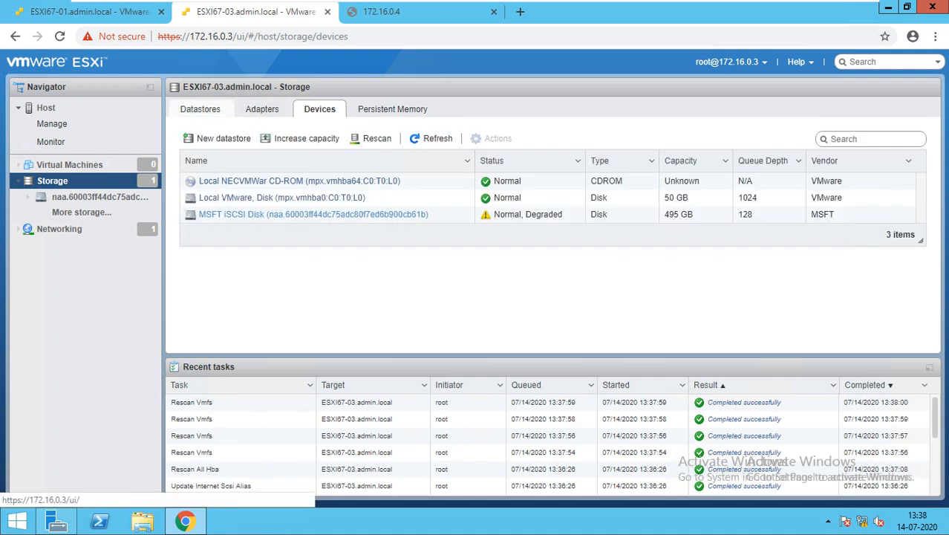
pyautogui.click(199, 108)
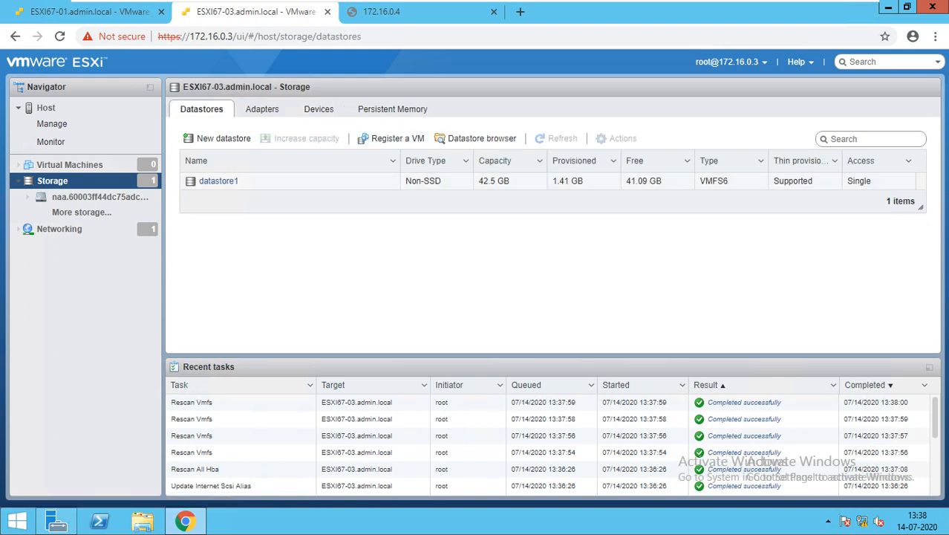
# - Refresh and rescan the MSFT iSCSI Disk on host 172.16.0.3, and return to the storage overview
pyautogui.click(318, 108)
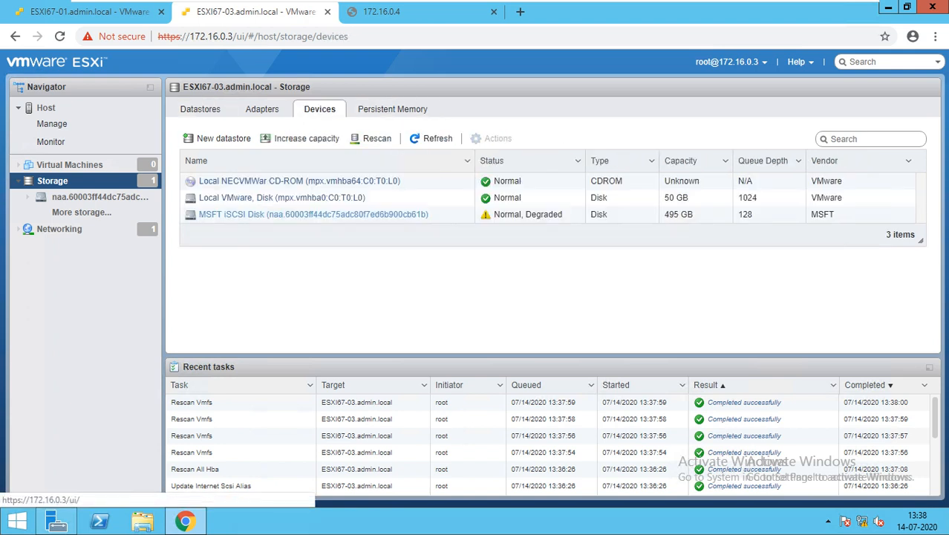
pyautogui.click(312, 214)
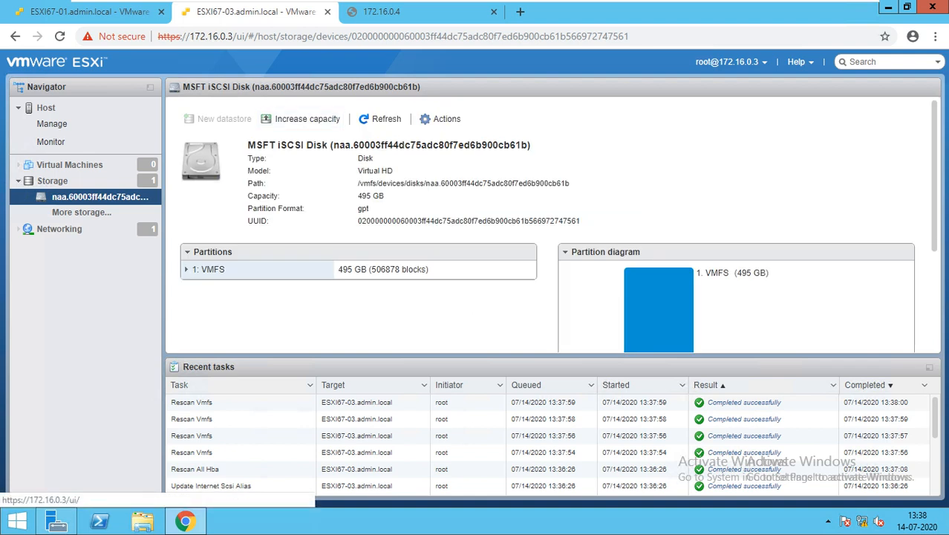
pyautogui.click(382, 119)
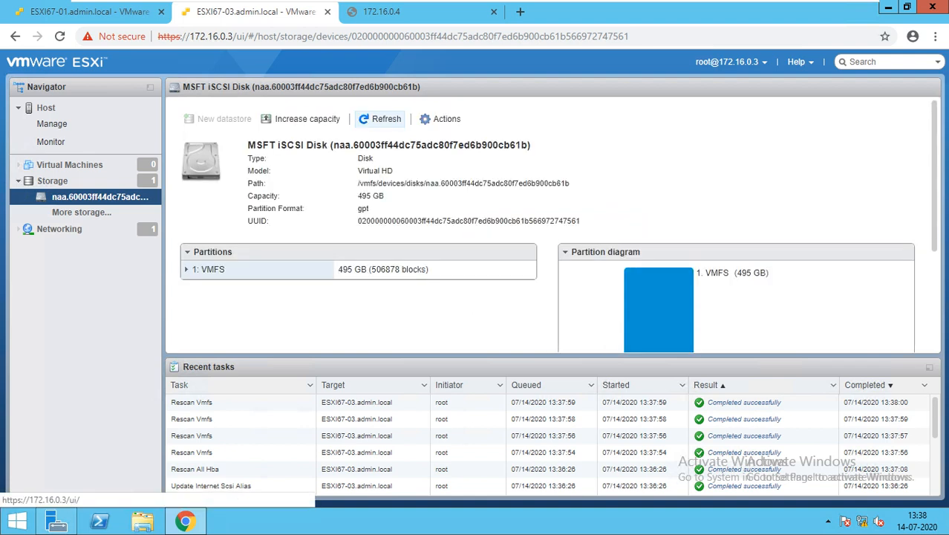
pyautogui.click(383, 119)
pyautogui.click(382, 119)
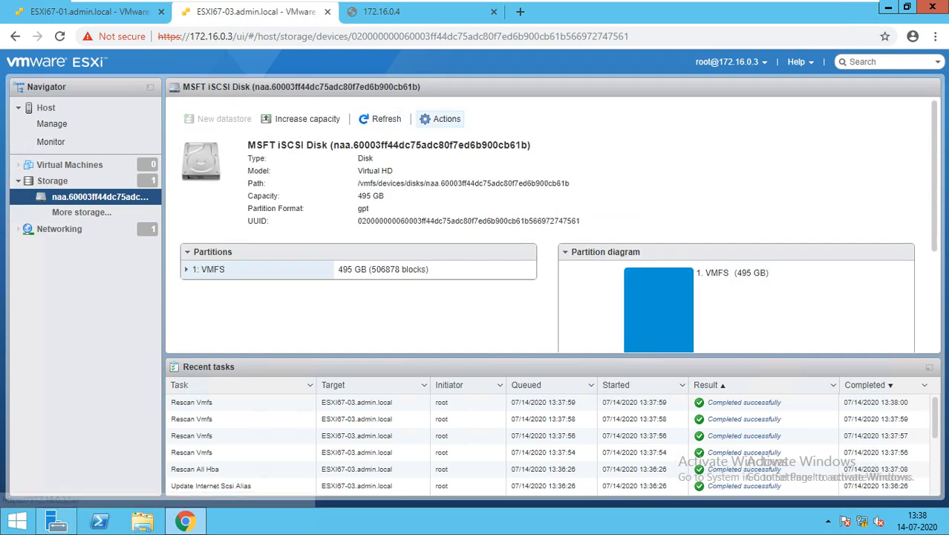
pyautogui.click(444, 119)
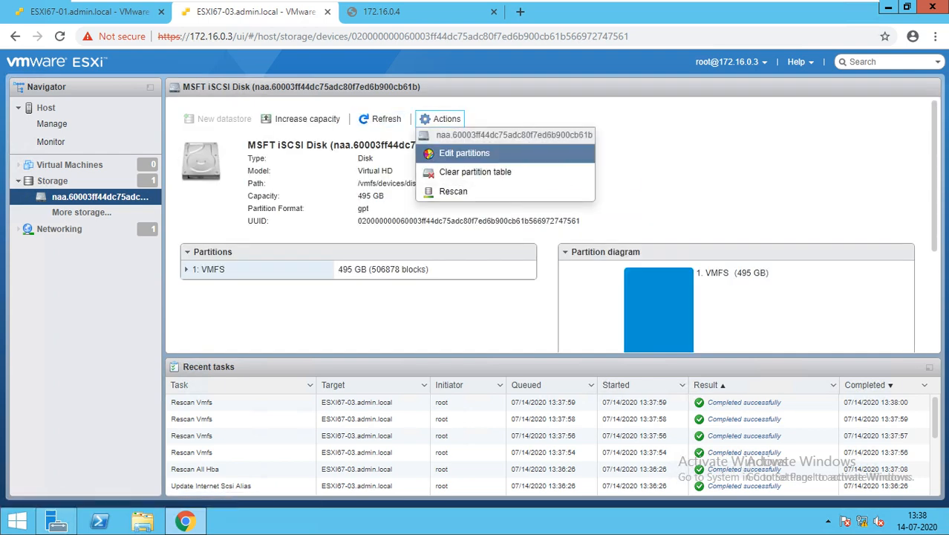
pyautogui.click(453, 191)
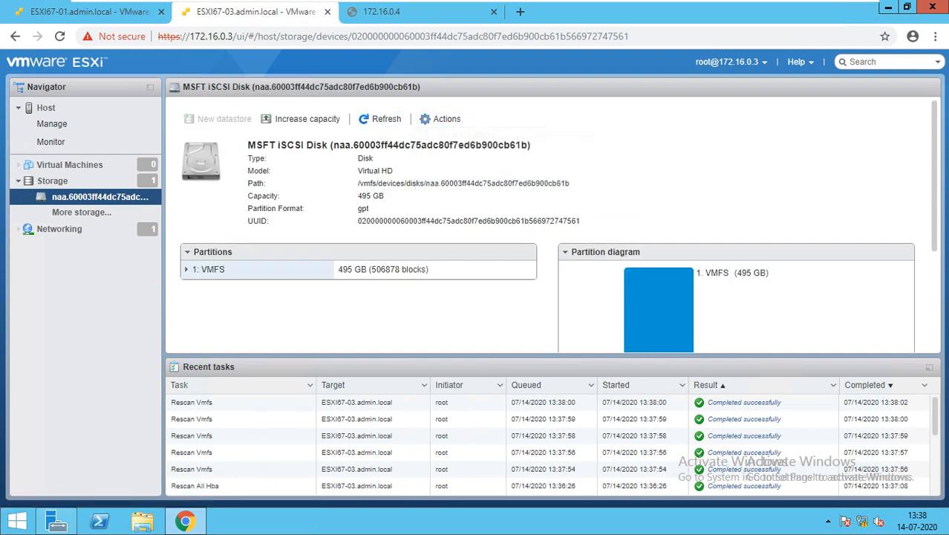
pyautogui.click(52, 181)
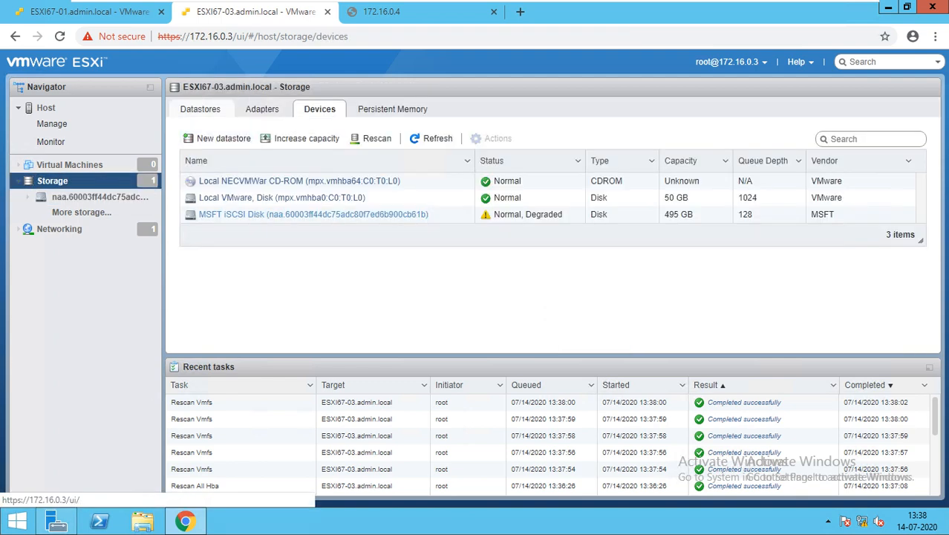
# - Check the datastore lists of hosts 172.16.0.3 and 172.16.0.2, and show the page for 172.16.0.4
pyautogui.click(201, 109)
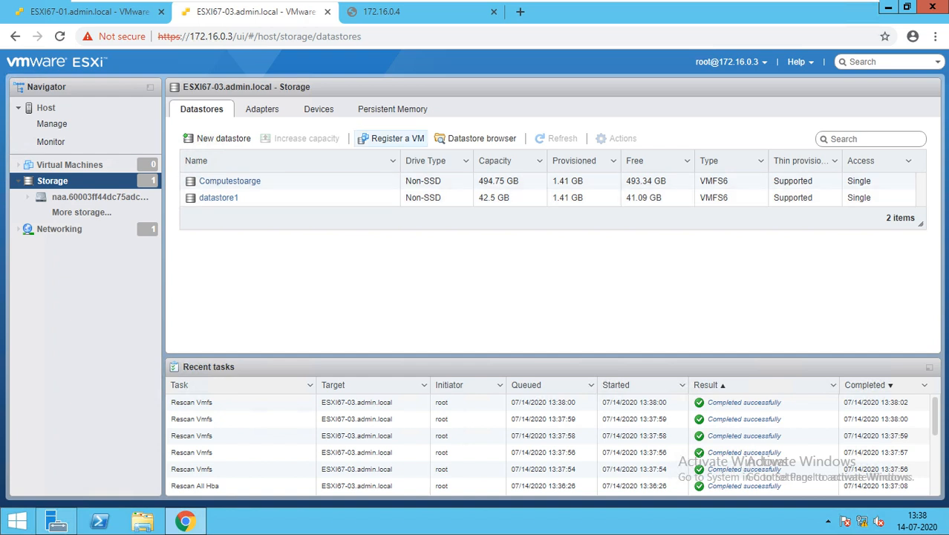
pyautogui.click(89, 12)
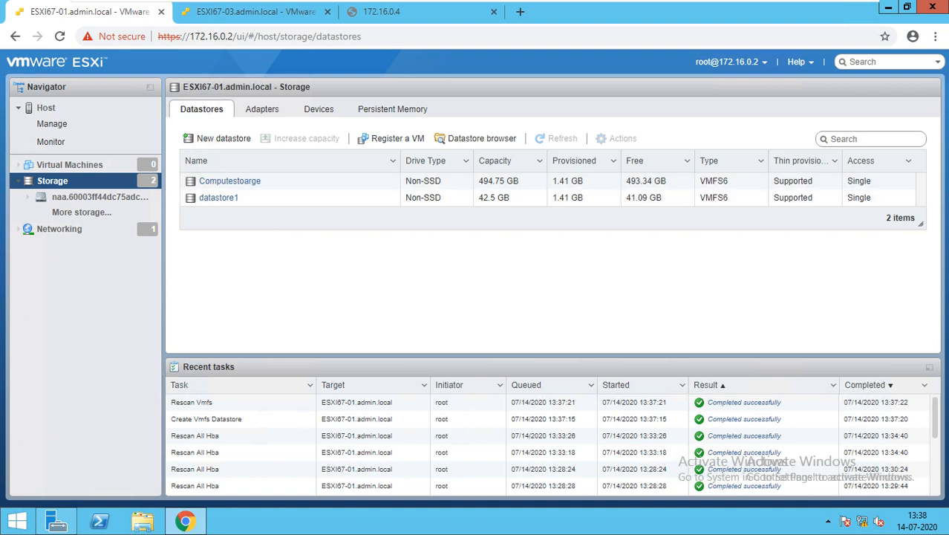
pyautogui.hotkey('ctrl', 'Tab')
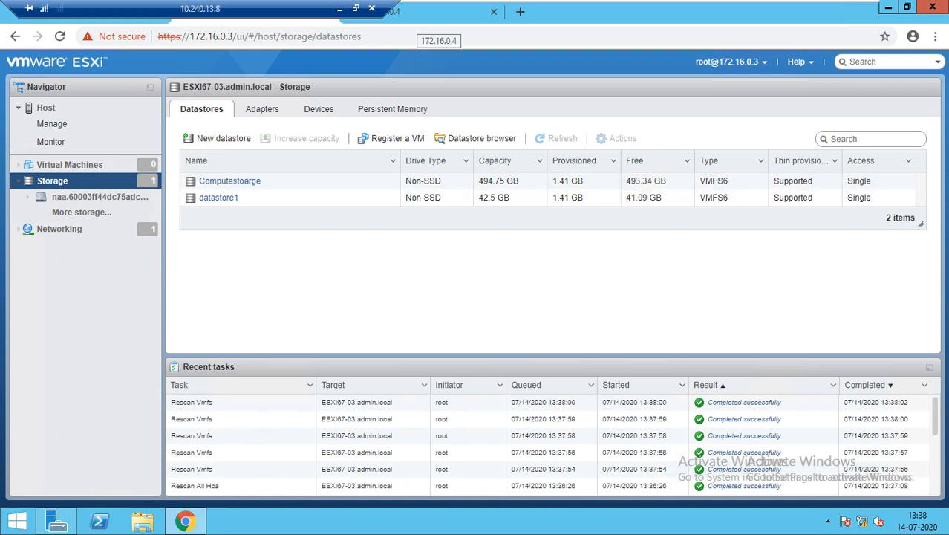
pyautogui.click(381, 12)
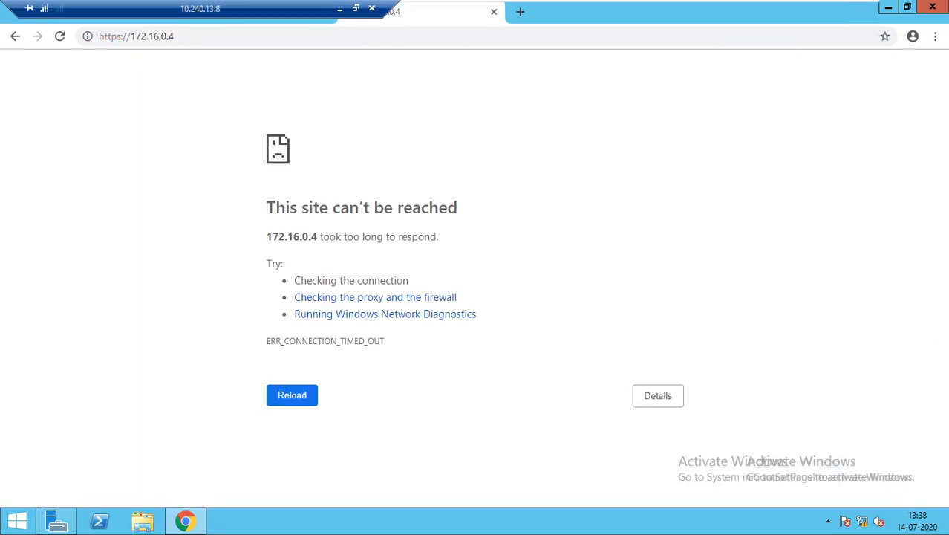
# - Compare the host names and management addresses on the consoles of the ESXI67-03, ESXI6.7 and ESXI7-01 virtual machines
pyautogui.moveTo(490, 0)
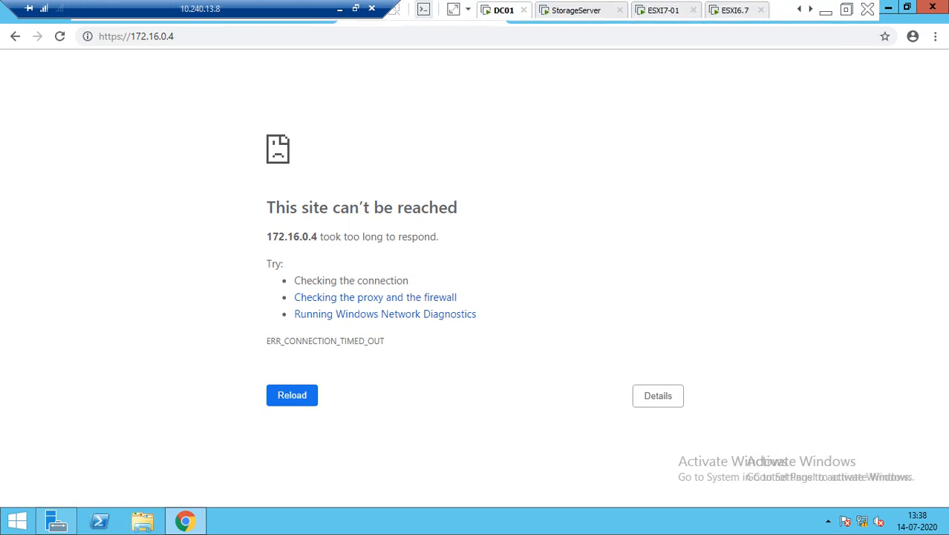
pyautogui.click(810, 9)
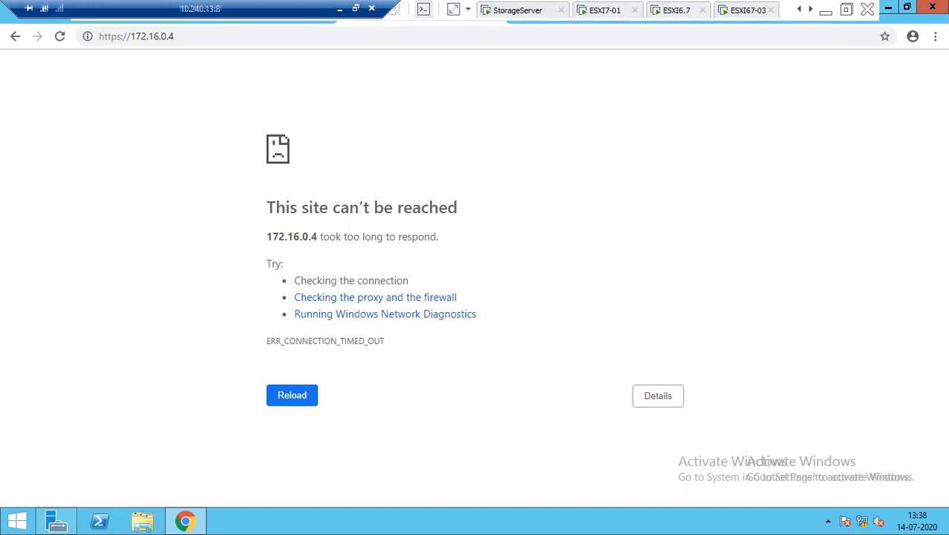
pyautogui.click(746, 10)
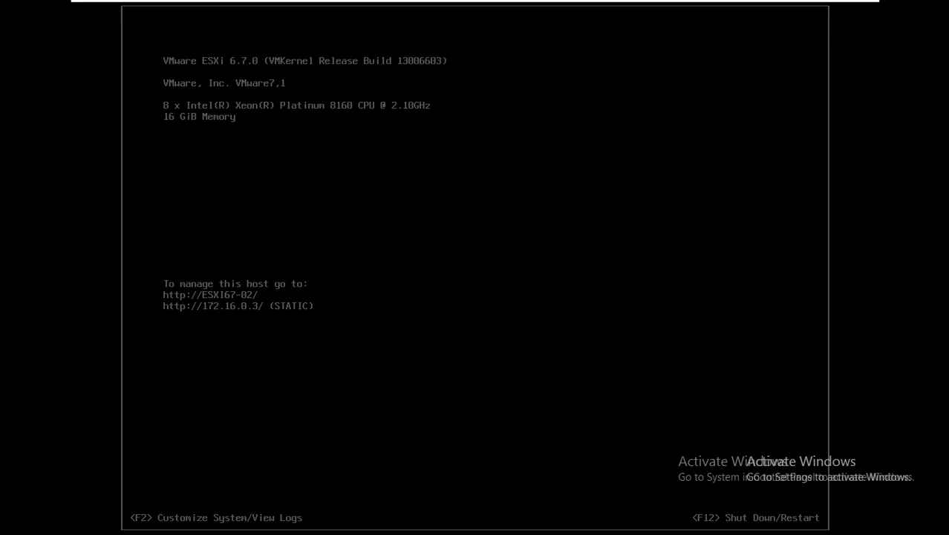
pyautogui.moveTo(297, 1)
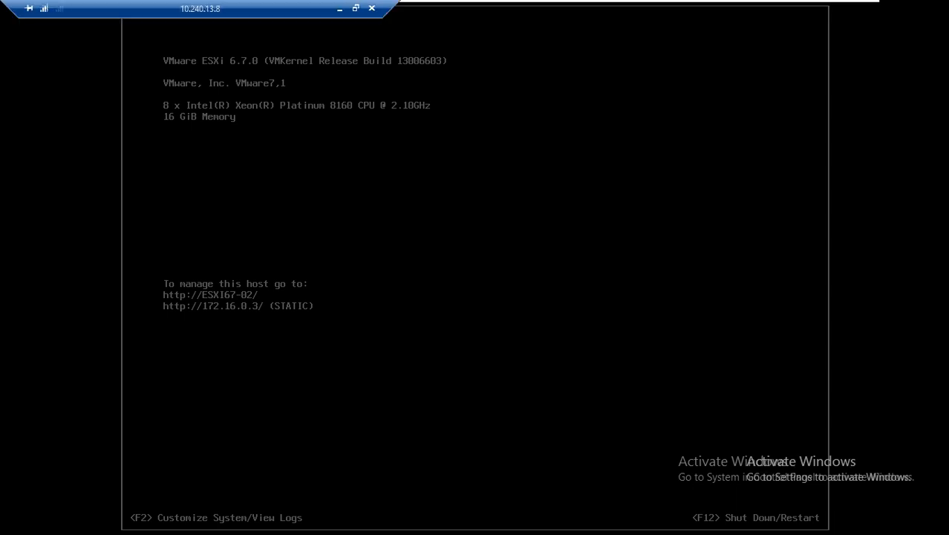
pyautogui.click(678, 9)
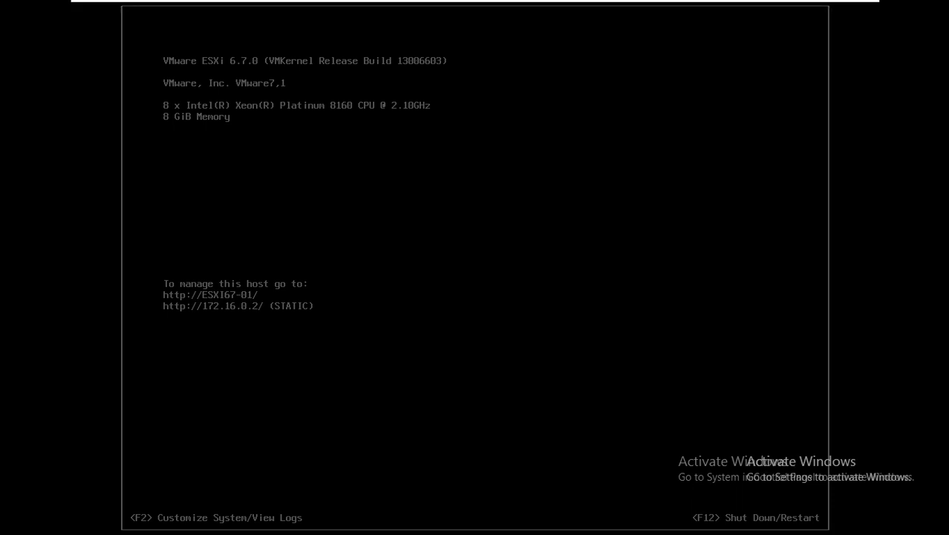
pyautogui.click(607, 10)
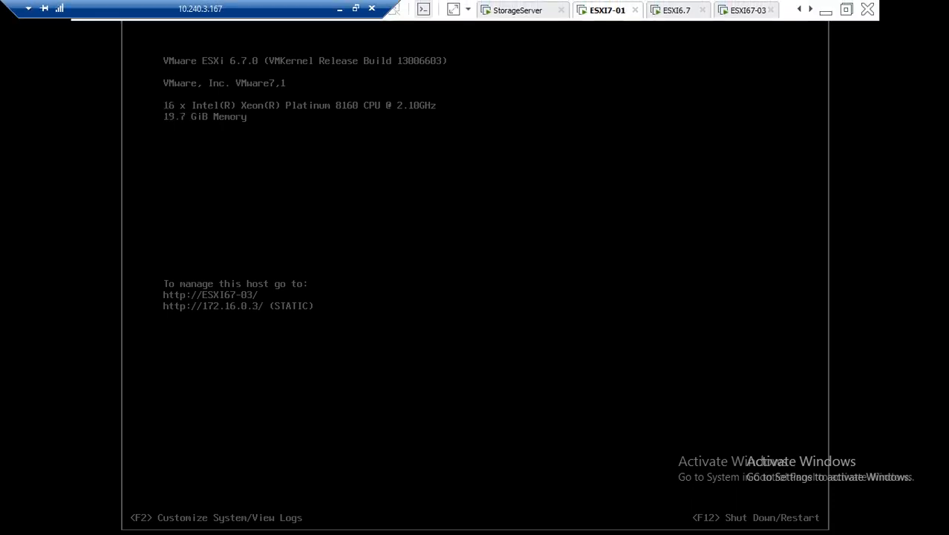
pyautogui.click(746, 9)
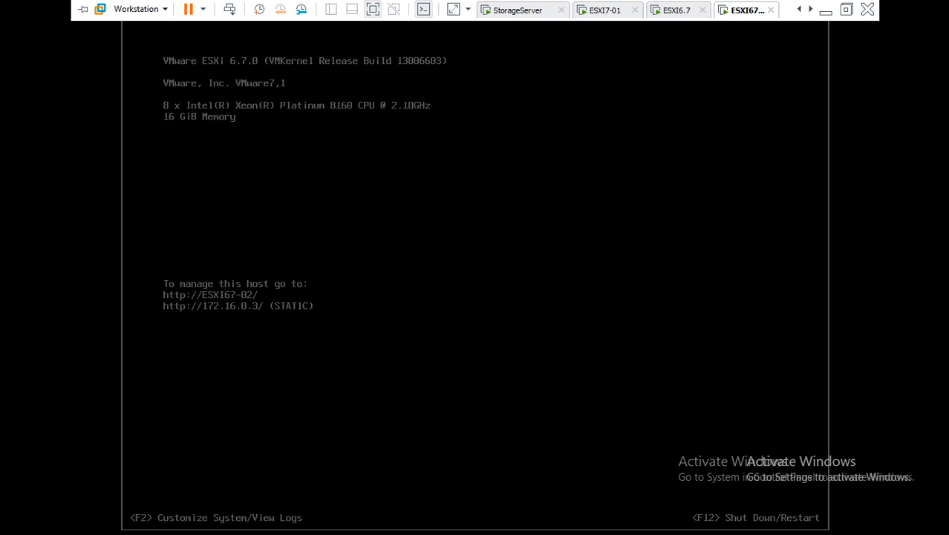
pyautogui.click(605, 9)
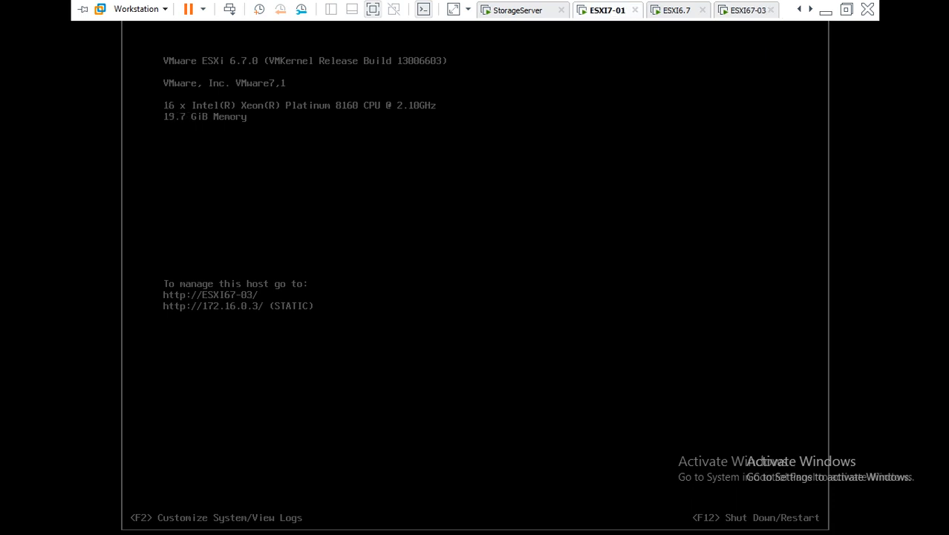
pyautogui.click(747, 10)
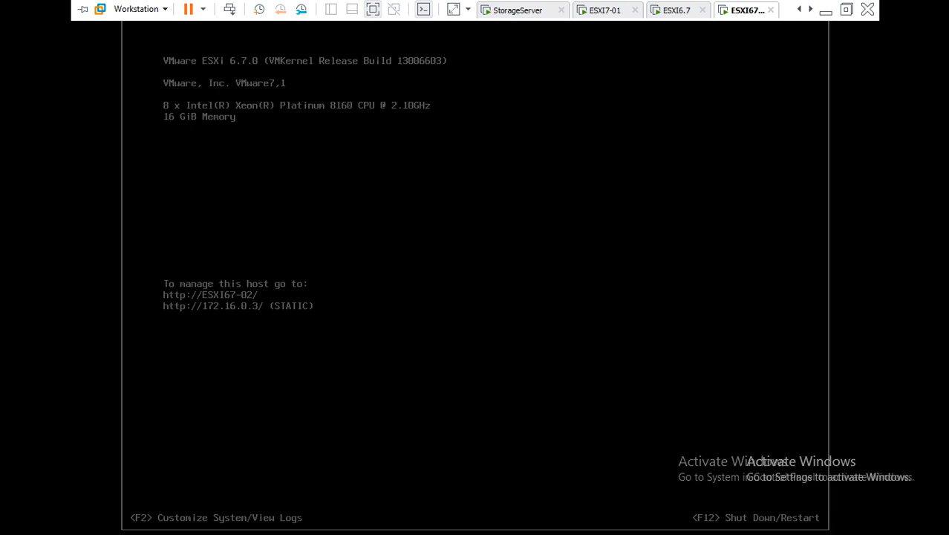
pyautogui.click(605, 10)
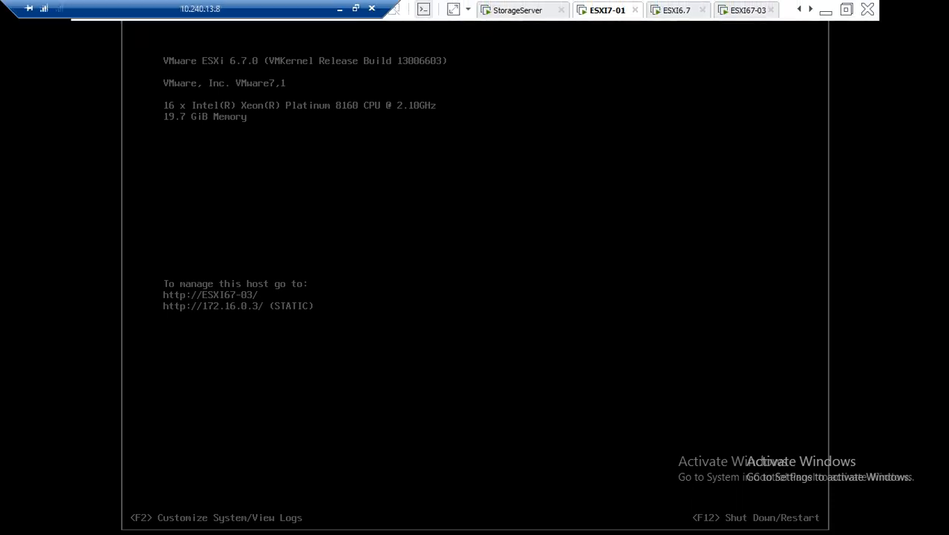
pyautogui.click(676, 10)
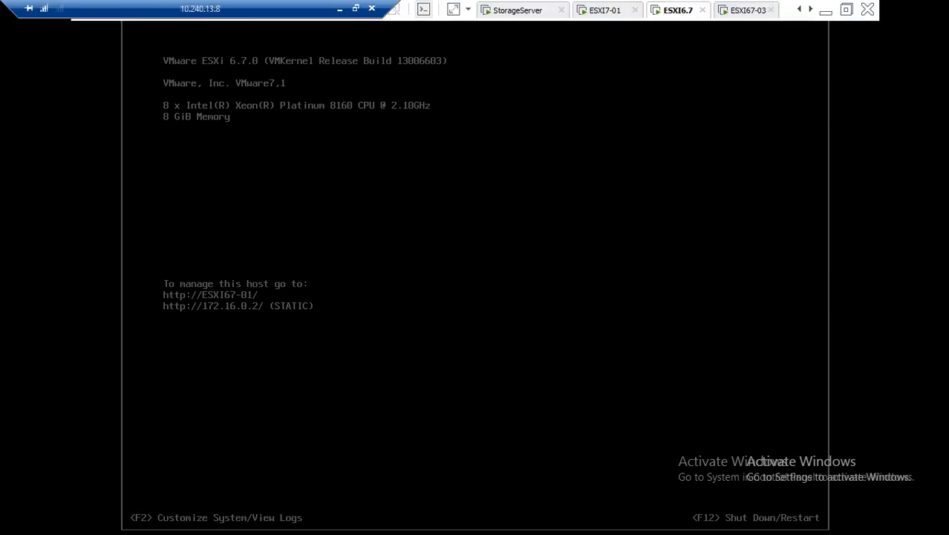
pyautogui.click(607, 10)
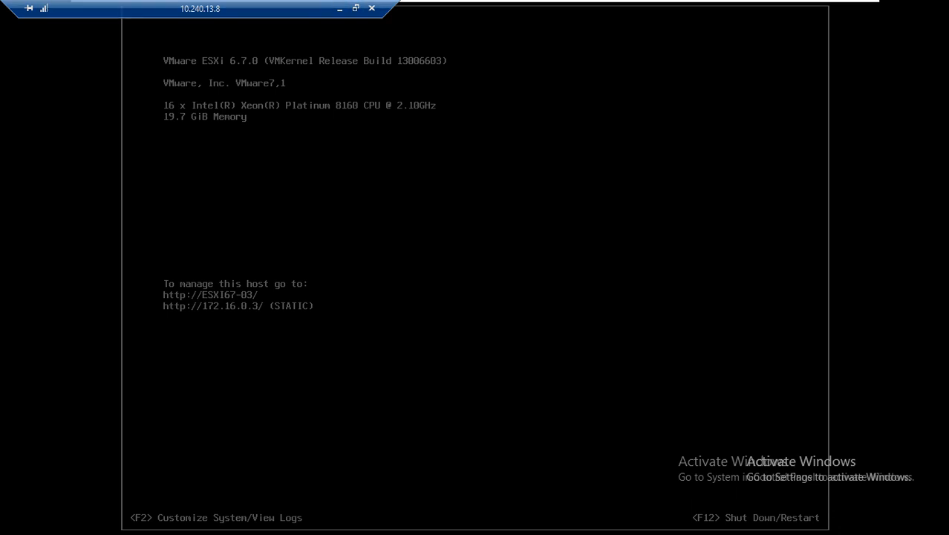
# - View the host overview of 172.16.0.2 in the browser, and return to the page for 172.16.0.4
pyautogui.moveTo(454, 4)
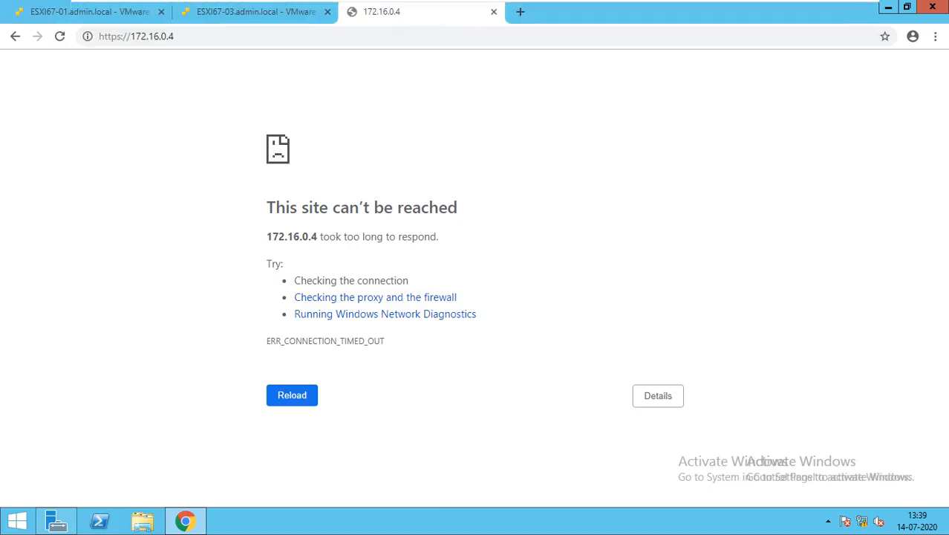
pyautogui.hotkey('ctrl', '1')
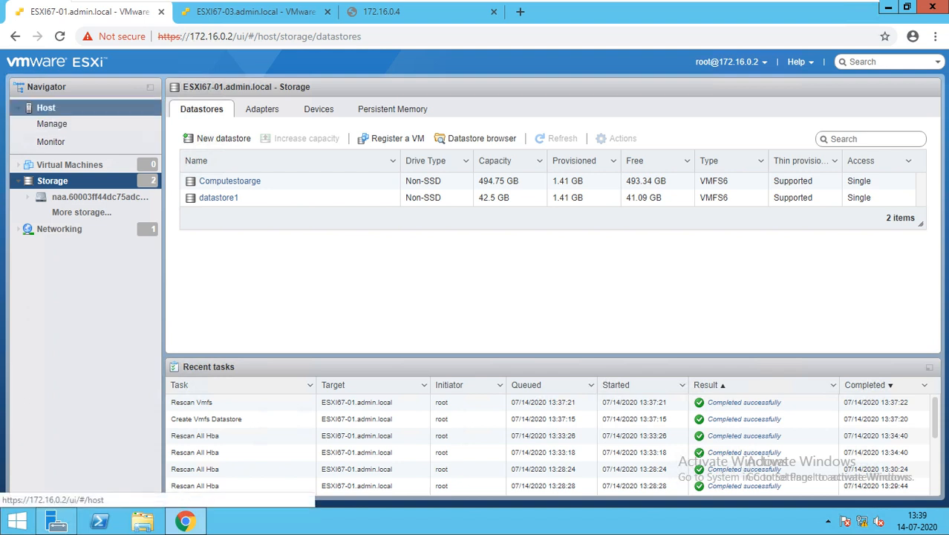
pyautogui.click(46, 107)
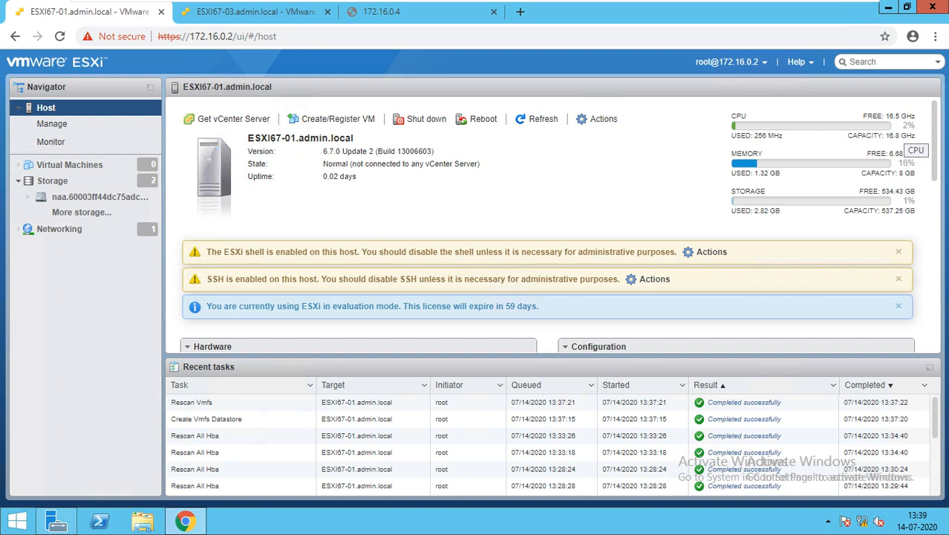
pyautogui.hotkey('ctrl', '3')
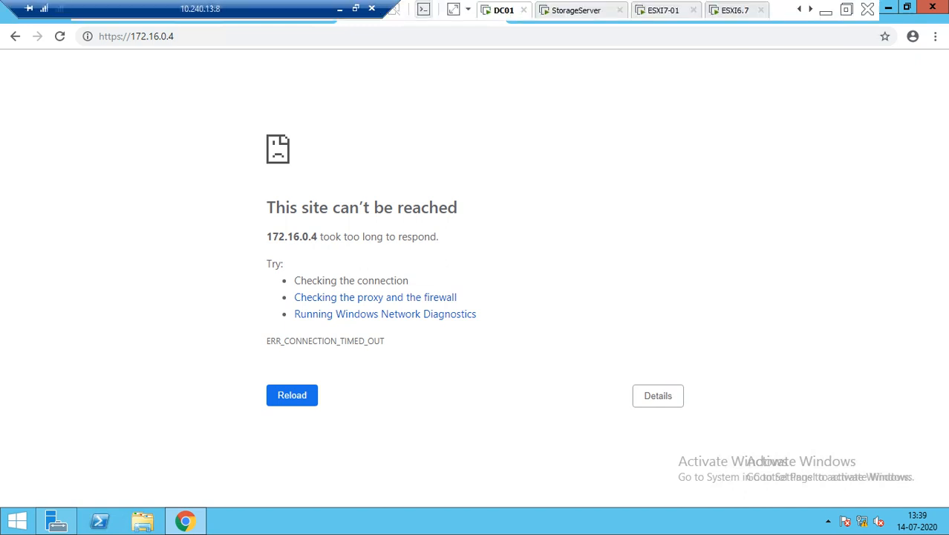
# - Log in to system customization on the ESXI67-03 virtual machine's console as root with the account password
pyautogui.click(810, 8)
pyautogui.click(747, 10)
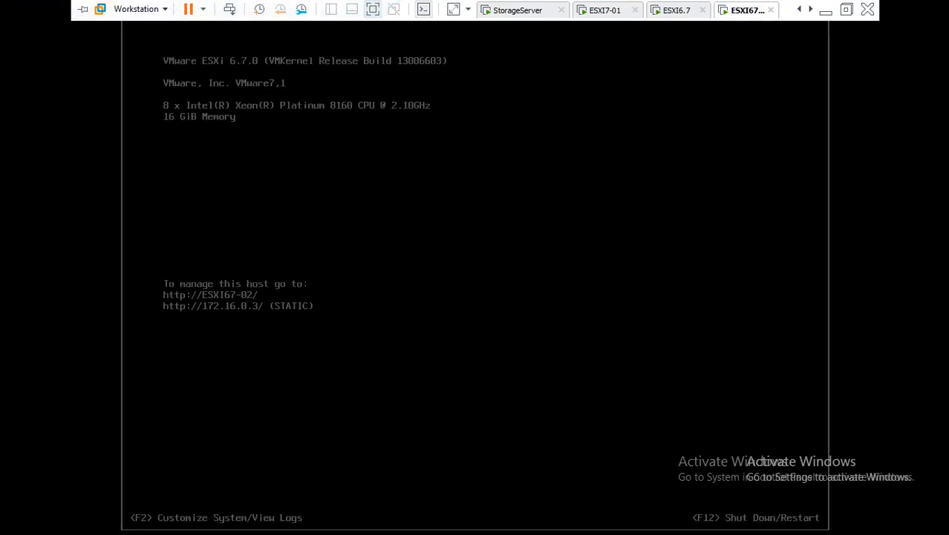
pyautogui.press('F2')
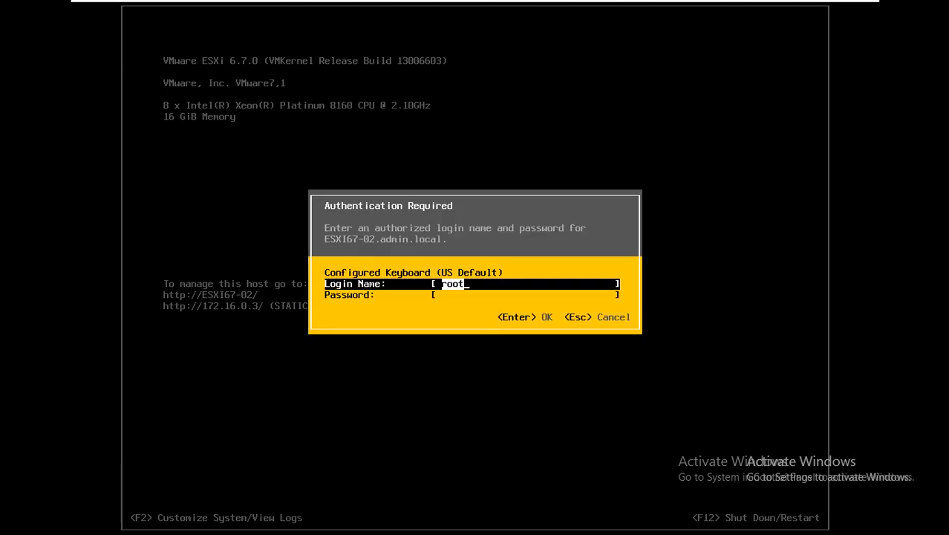
pyautogui.press('Tab')
pyautogui.write('**')
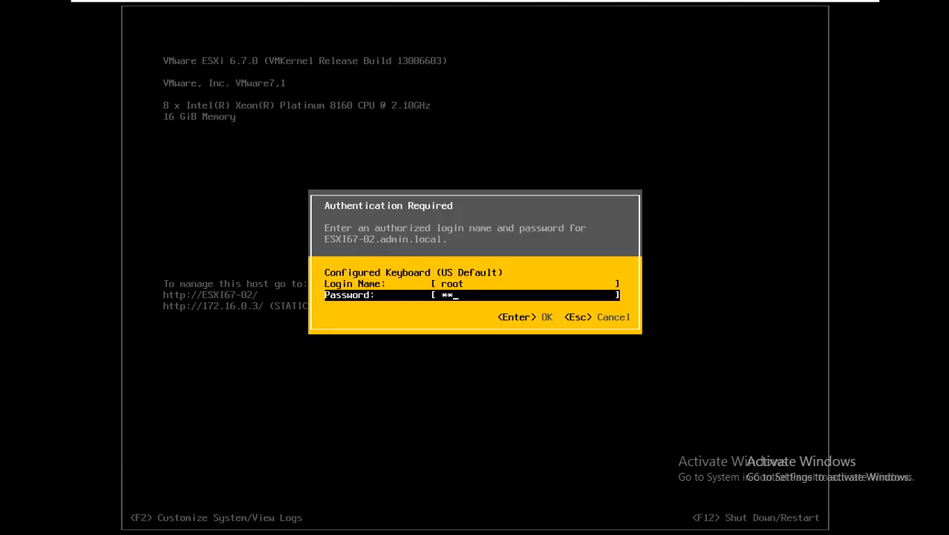
pyautogui.write('*****')
pyautogui.press('Return')
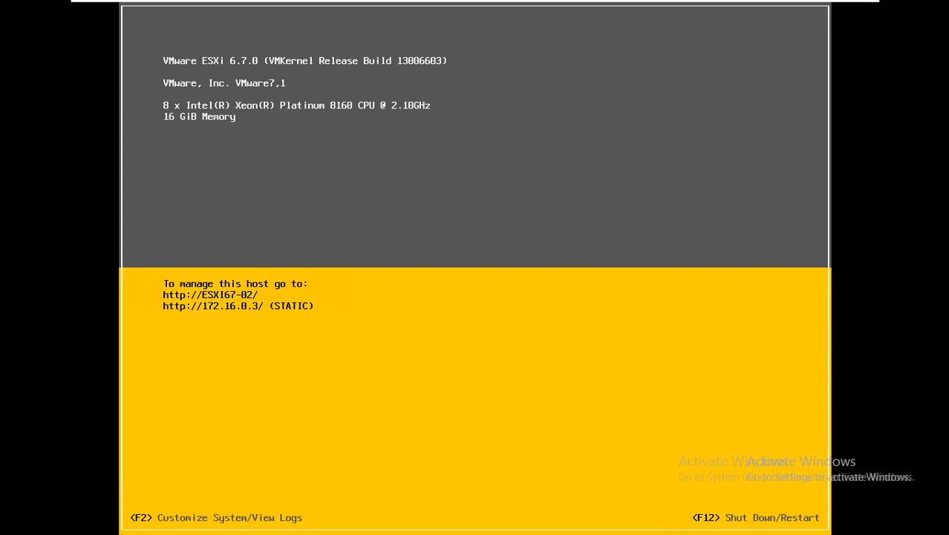
# - Open the management network restart confirmation, cancel it and log out of the host console
pyautogui.press('Down')
pyautogui.press('Down')
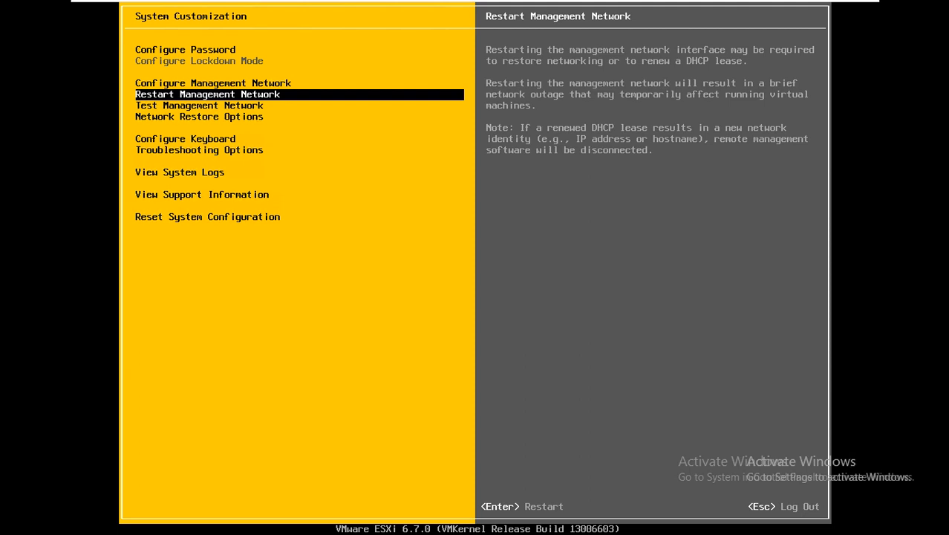
pyautogui.press('Return')
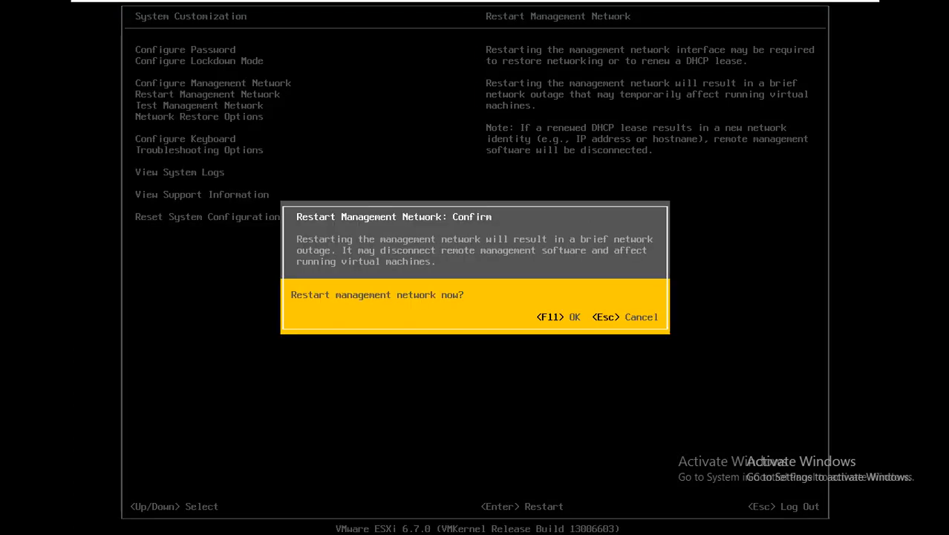
pyautogui.press('Escape')
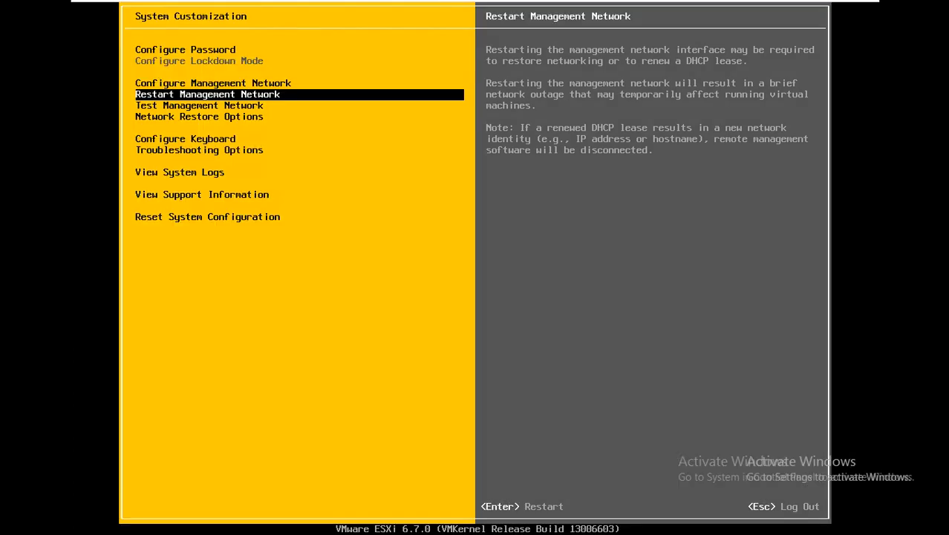
pyautogui.press('Escape')
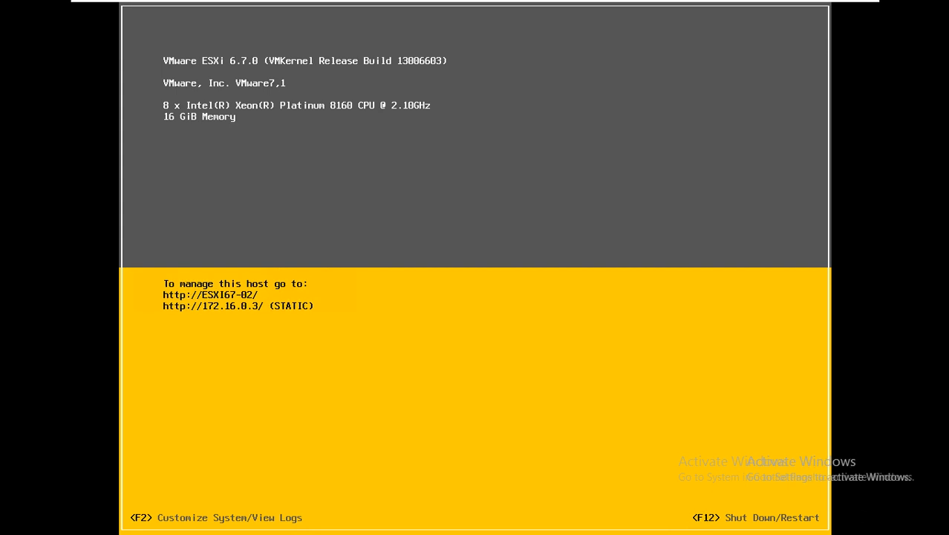
# - Switch to the StorageServer virtual machine and check the initiators and connection status of the Targetsan.vhdx iSCSI virtual disk
pyautogui.moveTo(222, 1)
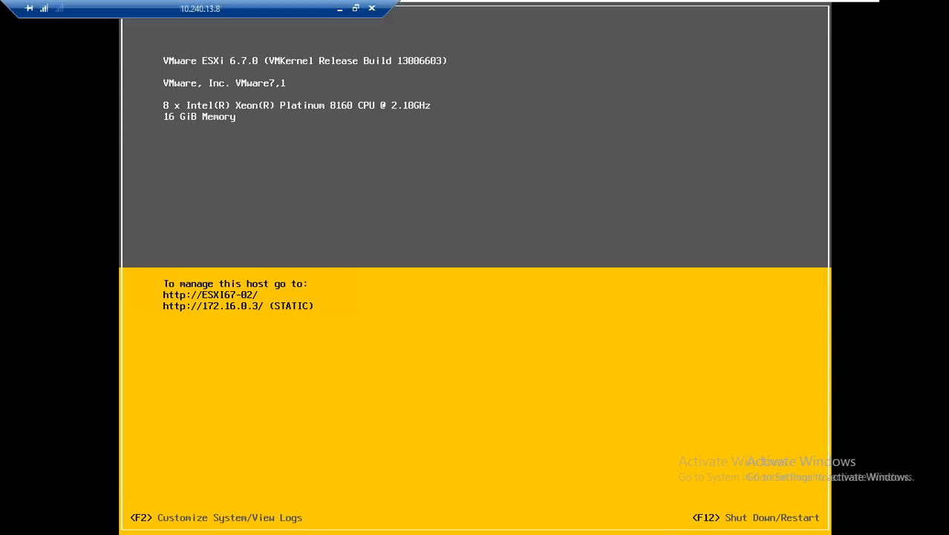
pyautogui.click(515, 11)
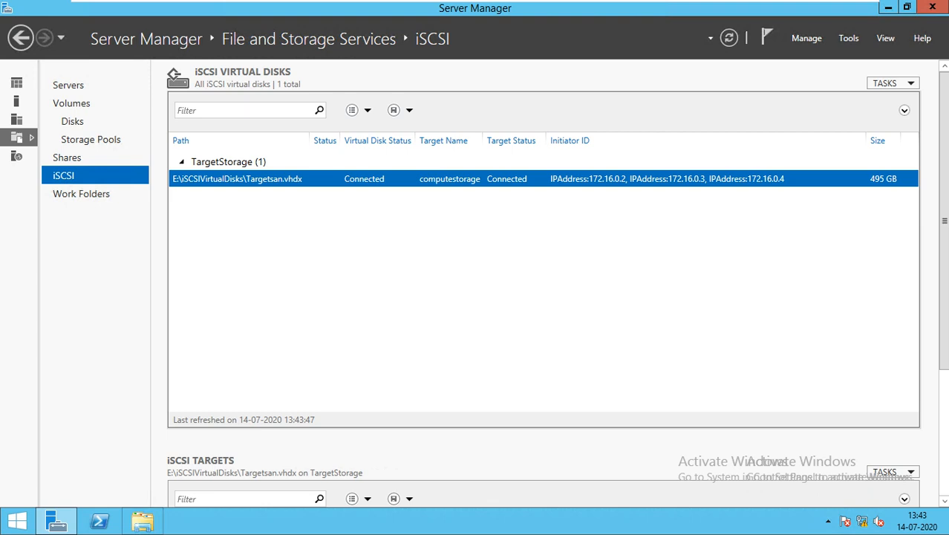
pyautogui.moveTo(520, 4)
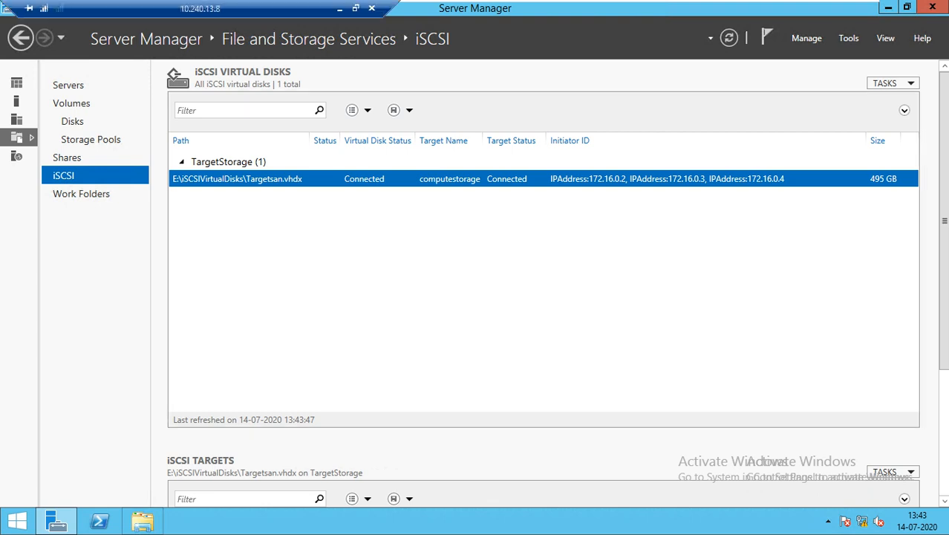